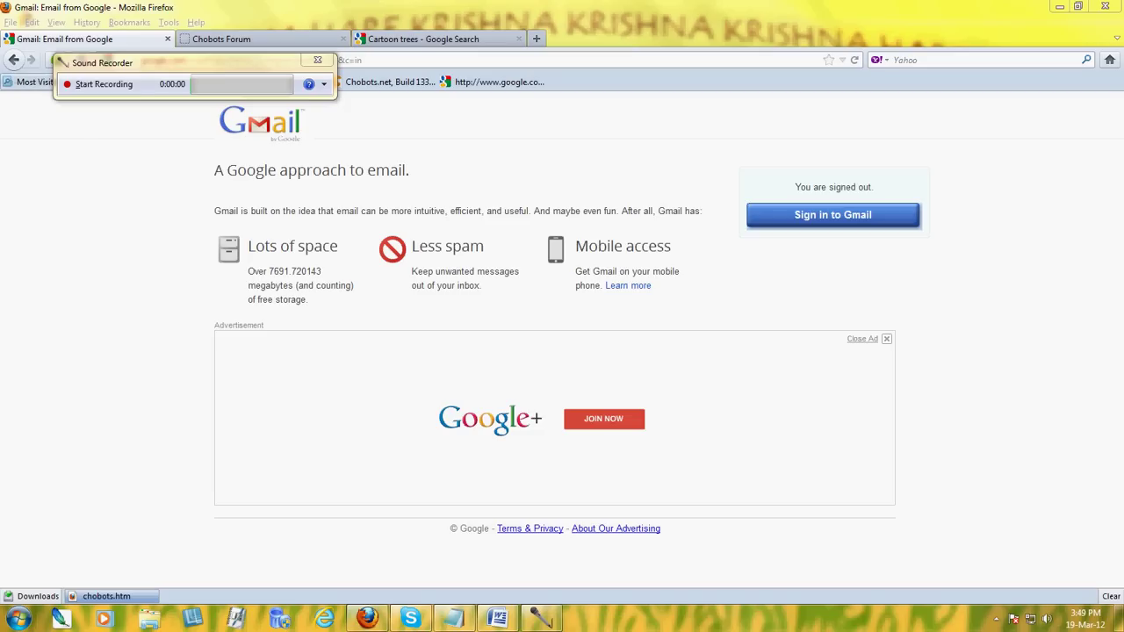
Step: Start the Sound Recorder recording and minimize Firefox to bring Notepad forward
left_click(98, 83)
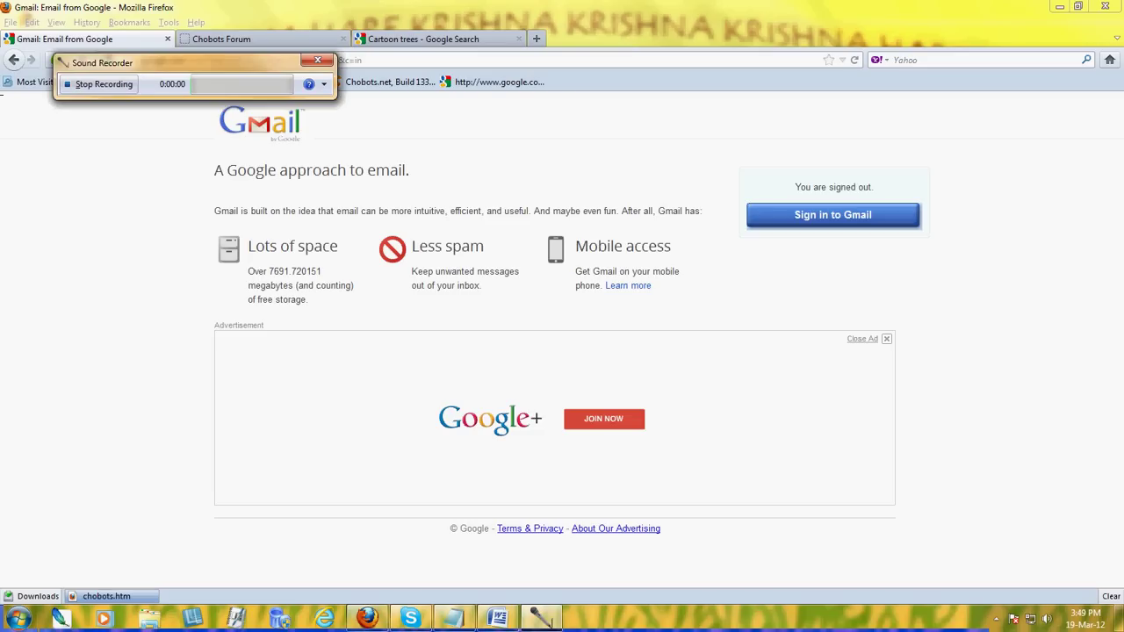
left_click(367, 619)
left_click(367, 618)
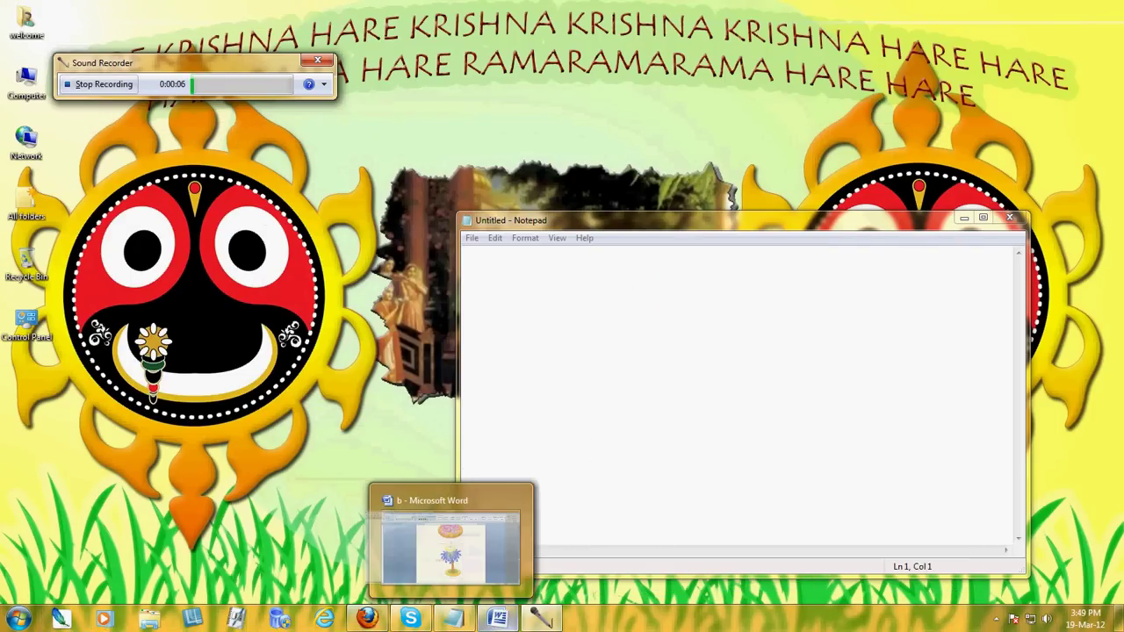
left_click(452, 618)
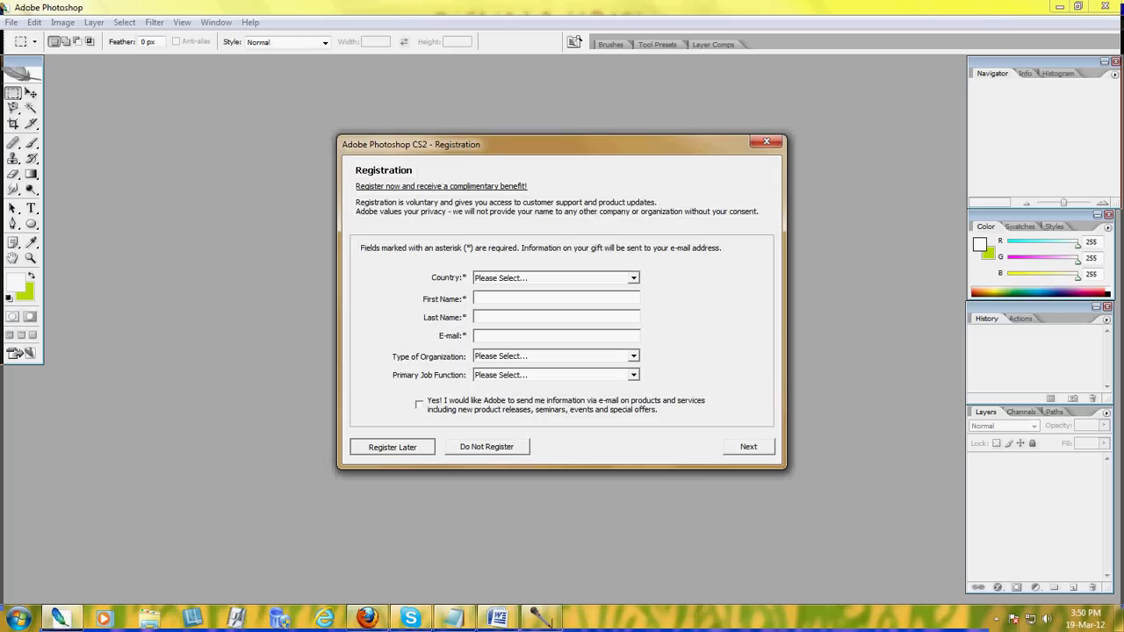
Step: Dismiss the registration prompt and create a new 1600 × 1100 pixel document
key("Escape")
key("alt+f")
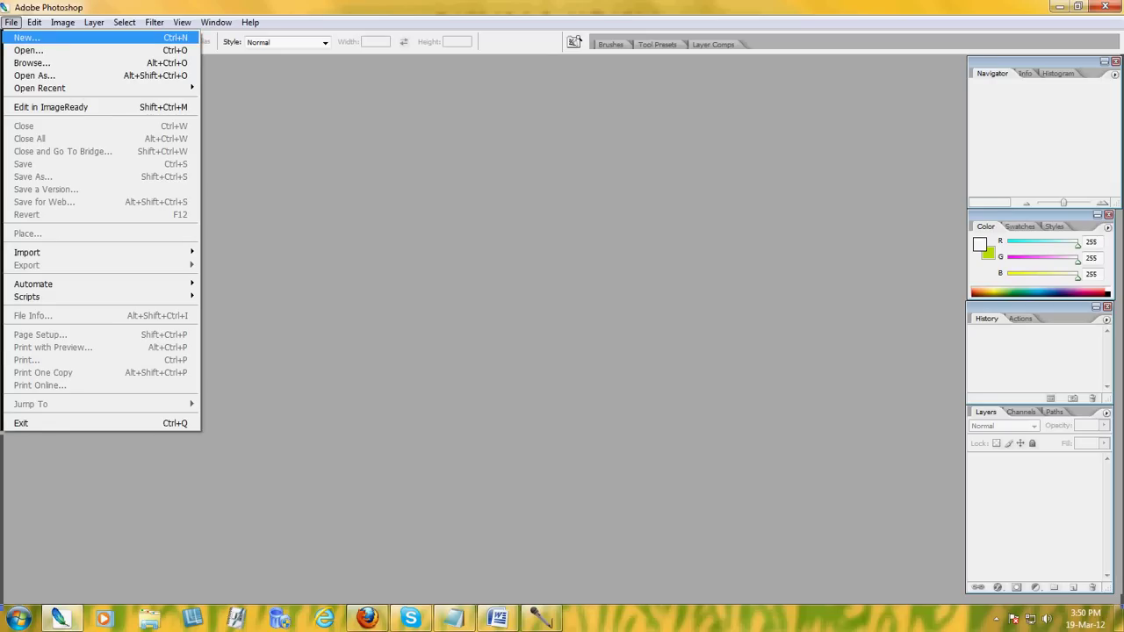
key("Return")
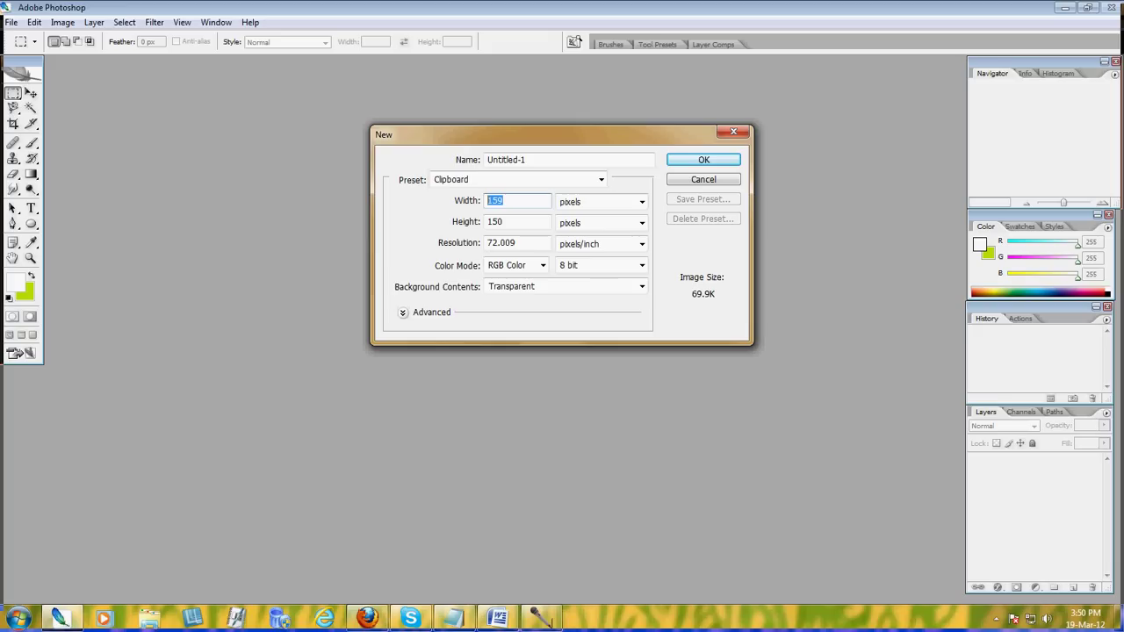
type("1600")
key("Tab")
type("1")
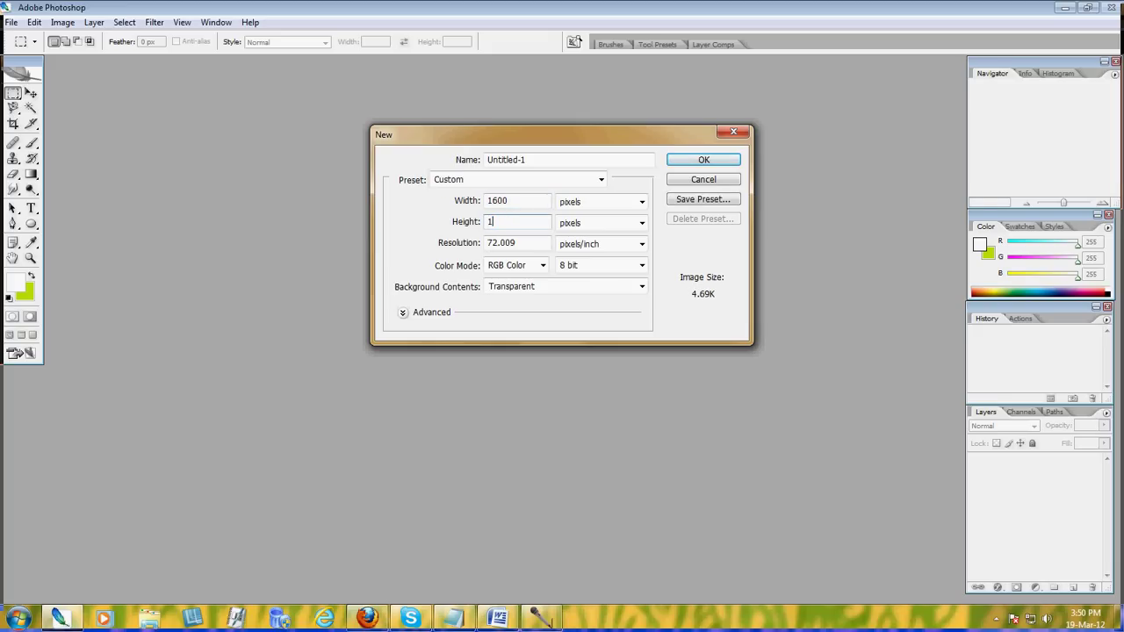
type("100")
key("Return")
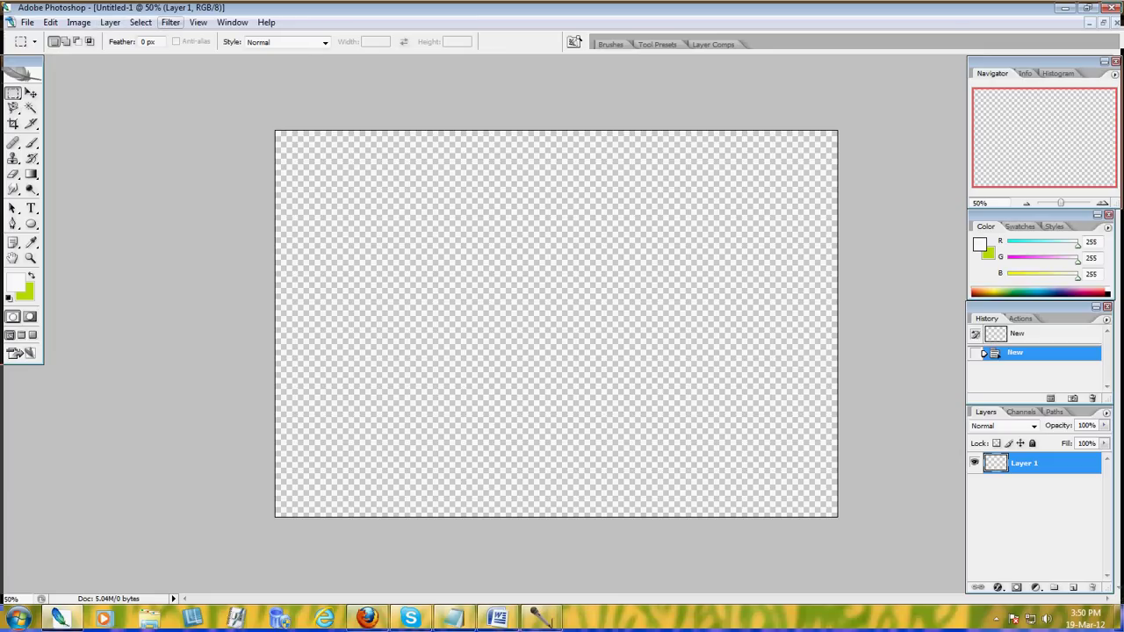
Step: Add vertical guides at 400 px and 1100 px, and start choosing a yellow foreground colour
left_click(197, 22)
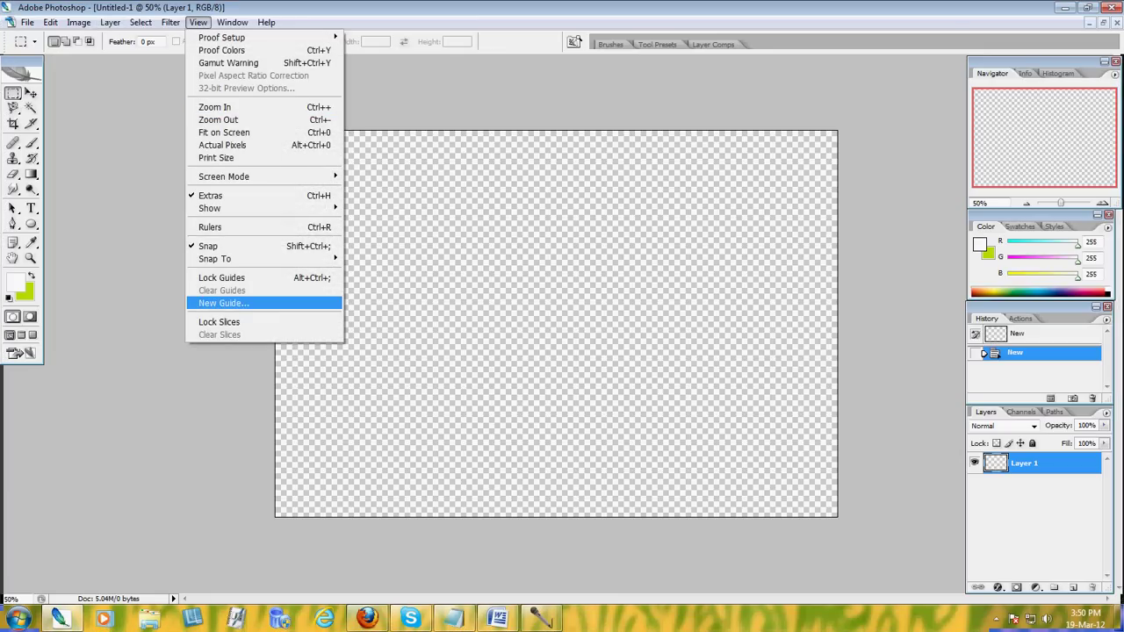
left_click(224, 303)
type("400P")
left_click(604, 203)
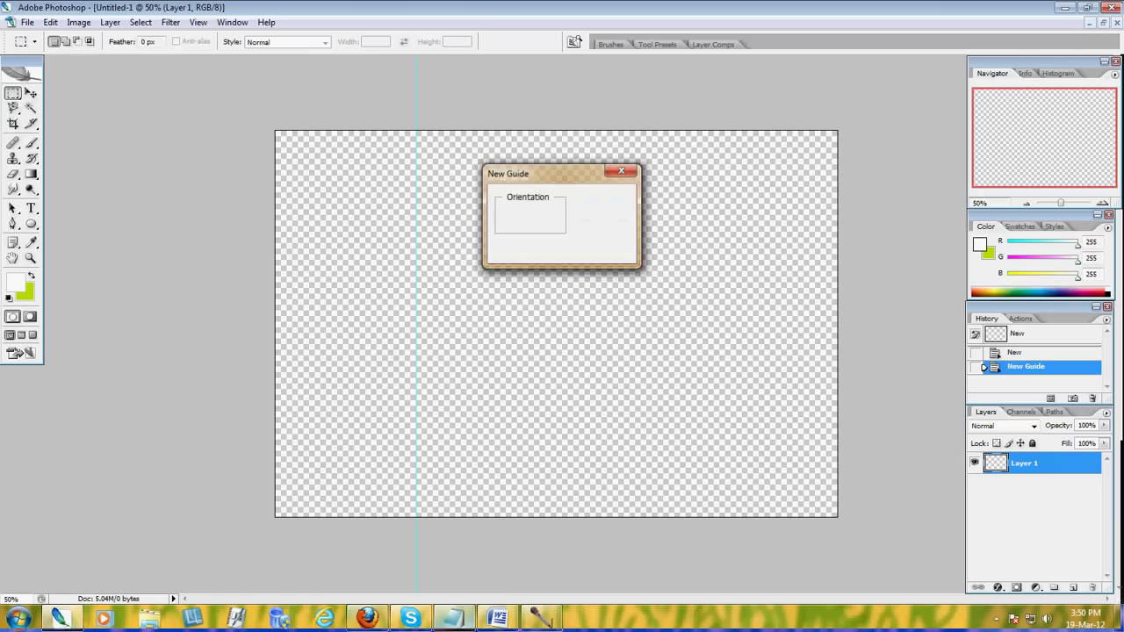
left_click(198, 22)
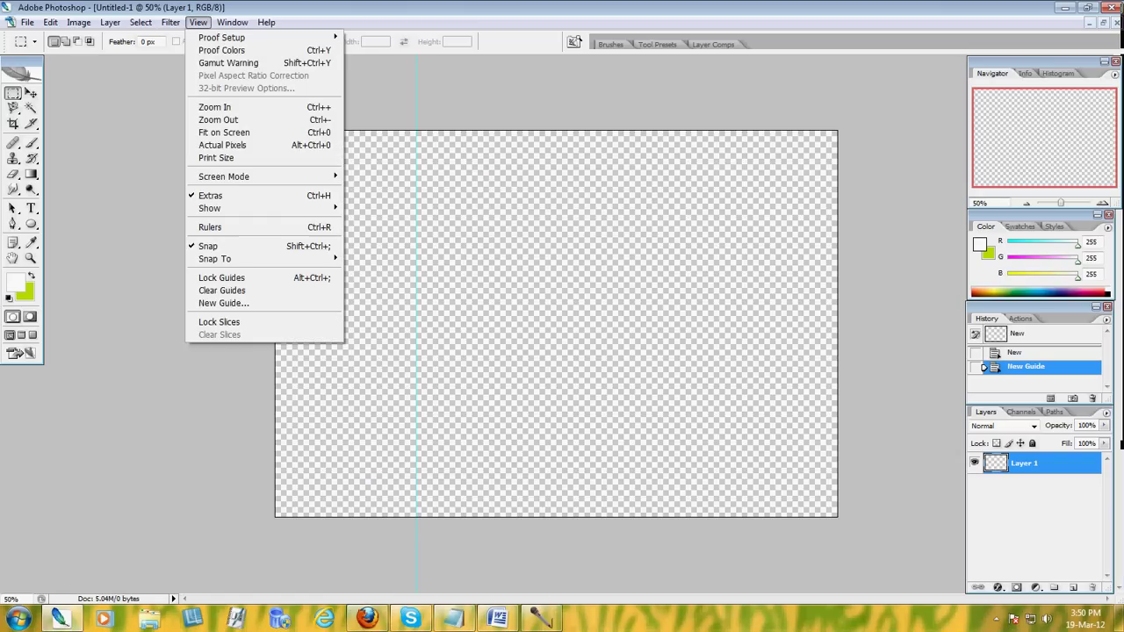
left_click(223, 303)
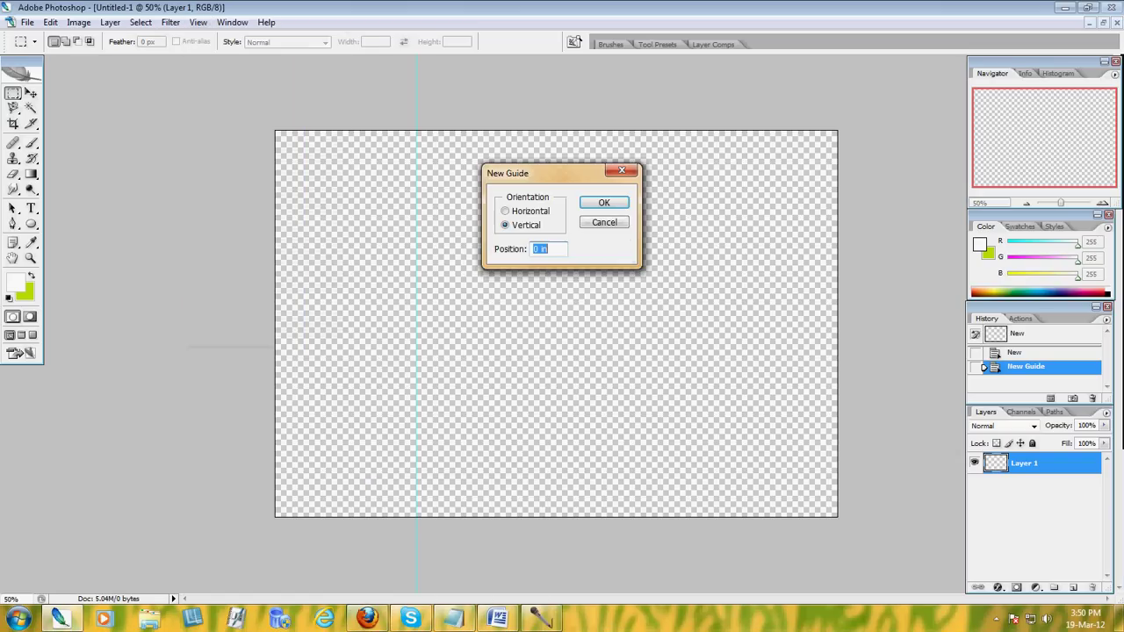
type("1100")
type("px")
key("Return")
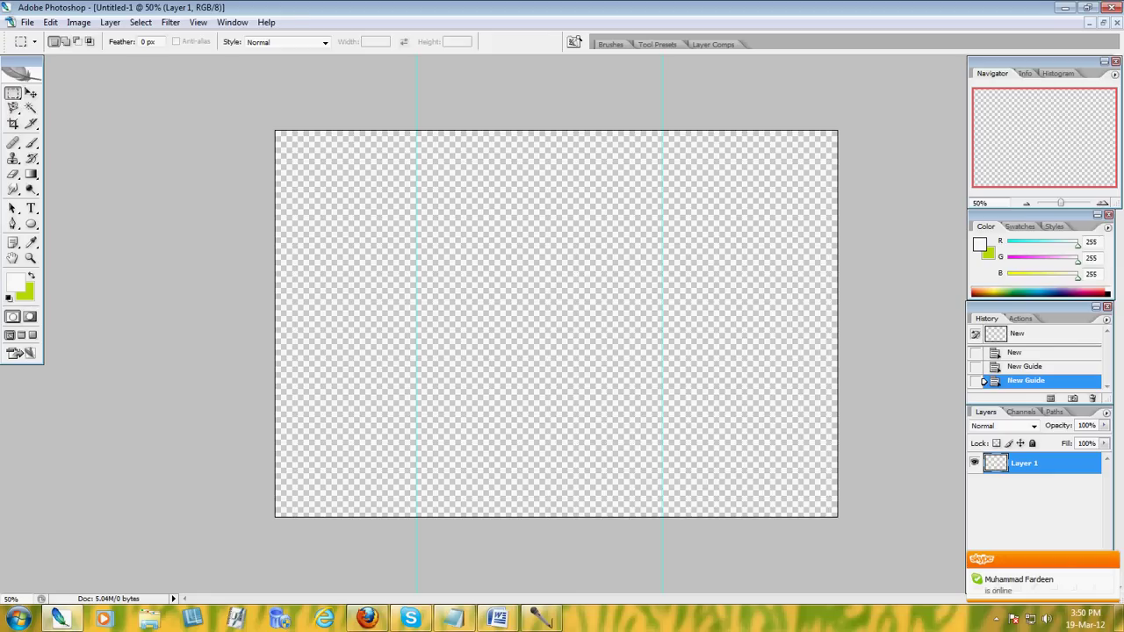
left_click(15, 282)
left_click_drag(766, 432, 766, 452)
Step: Pick bright yellow, then a slightly darkened green as the gradient colours
left_click(750, 304)
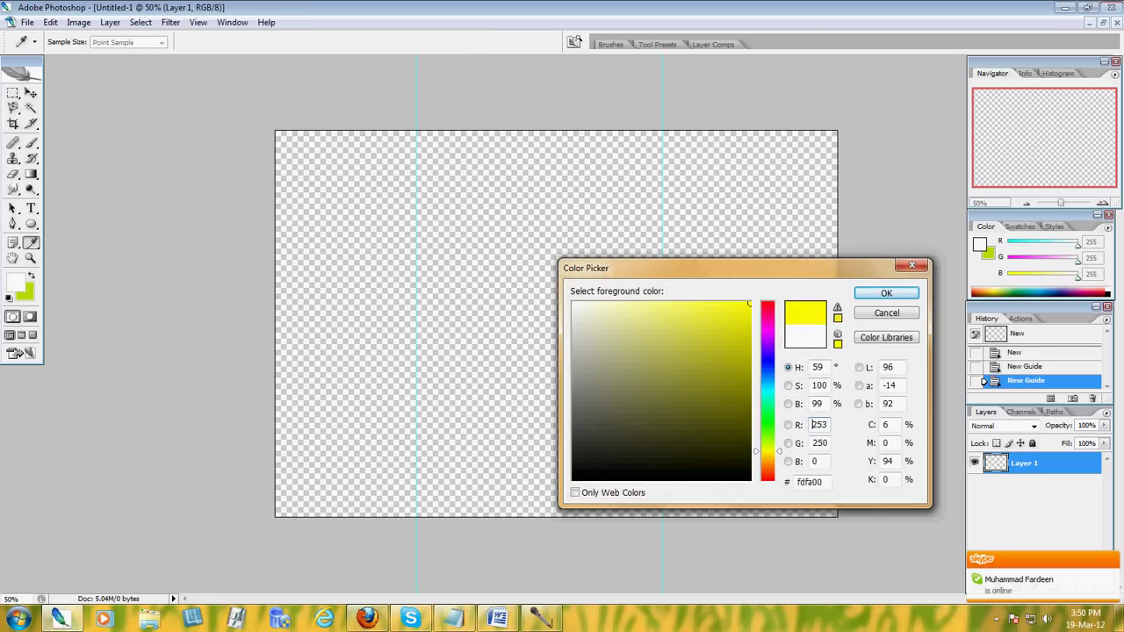
key("Return")
key("m")
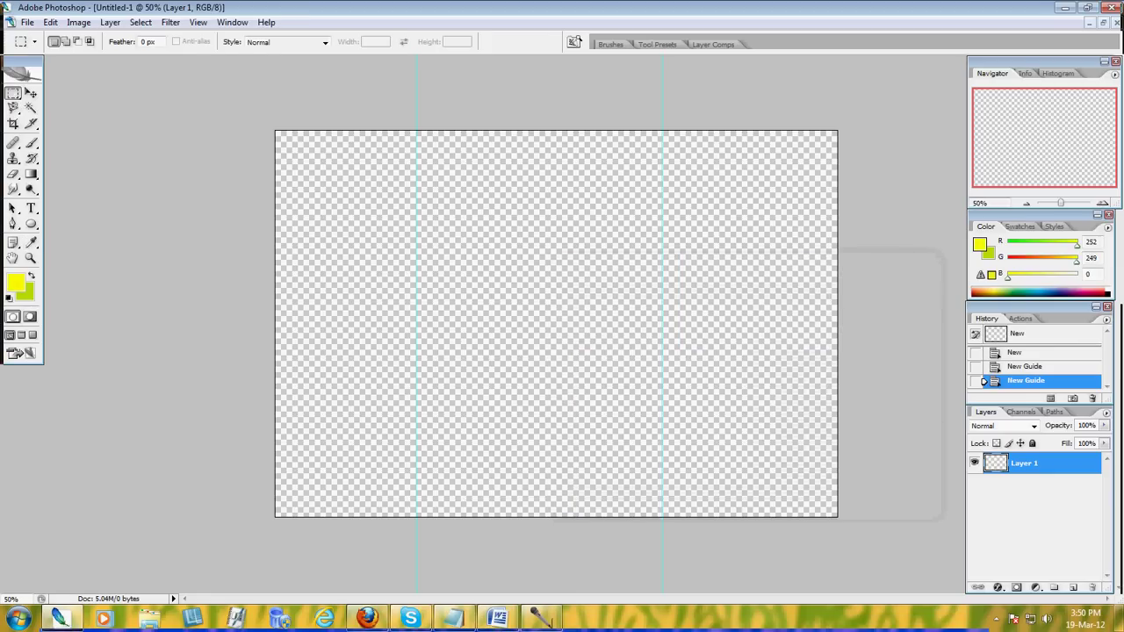
left_click(15, 282)
left_click_drag(767, 447, 767, 436)
left_click(749, 304)
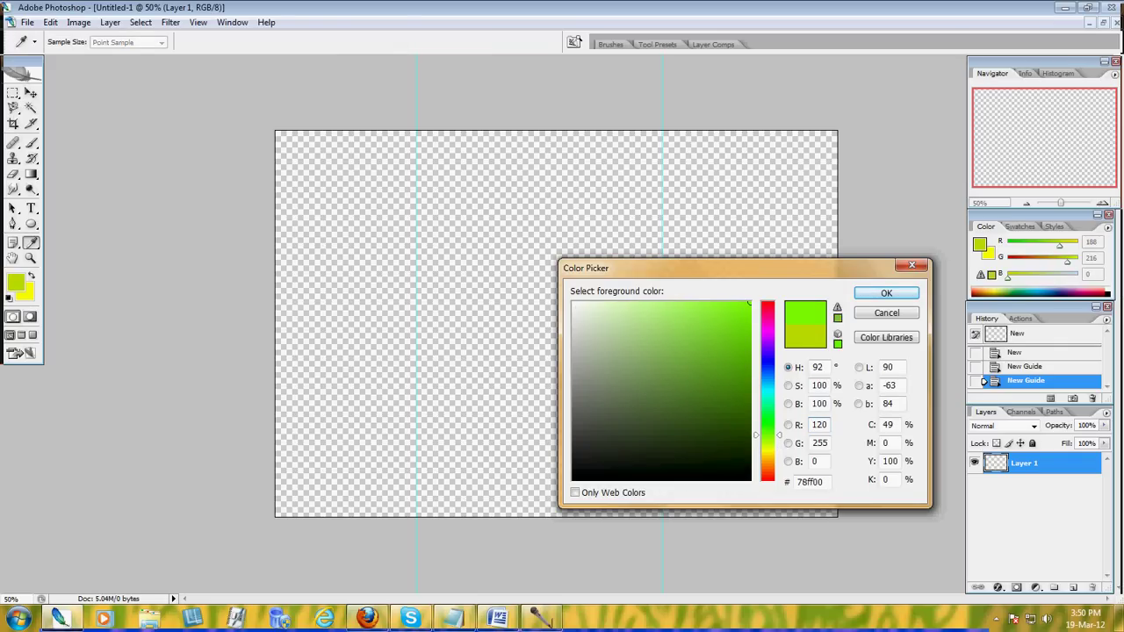
left_click_drag(749, 304, 749, 323)
left_click(886, 293)
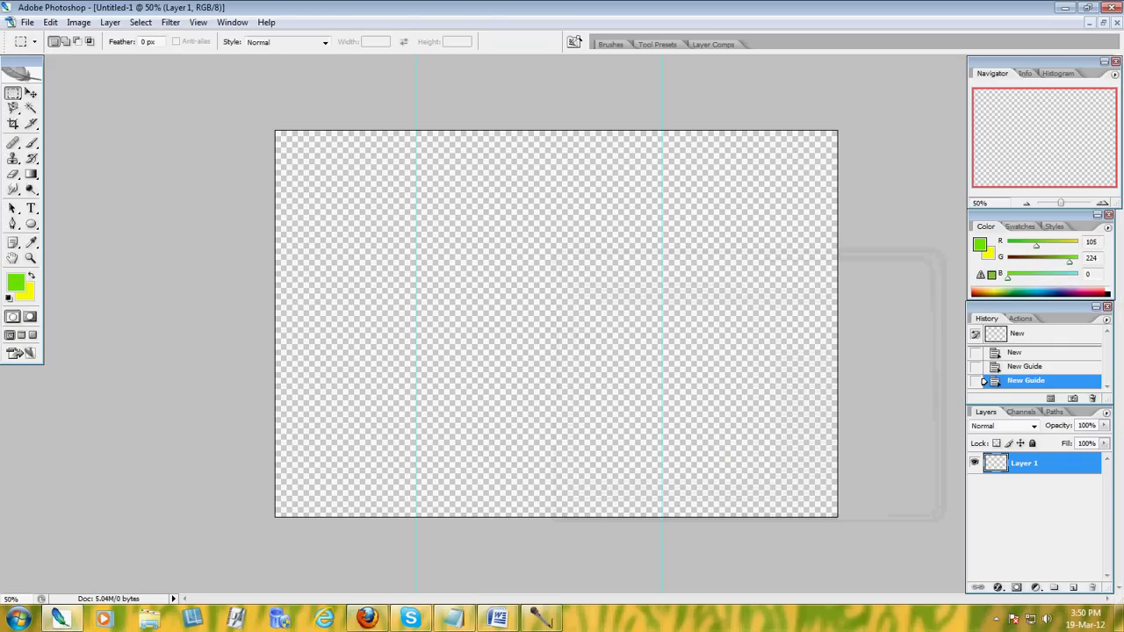
Step: Try several yellow-to-green gradient drags across the canvas, undoing each attempt
left_click(31, 174)
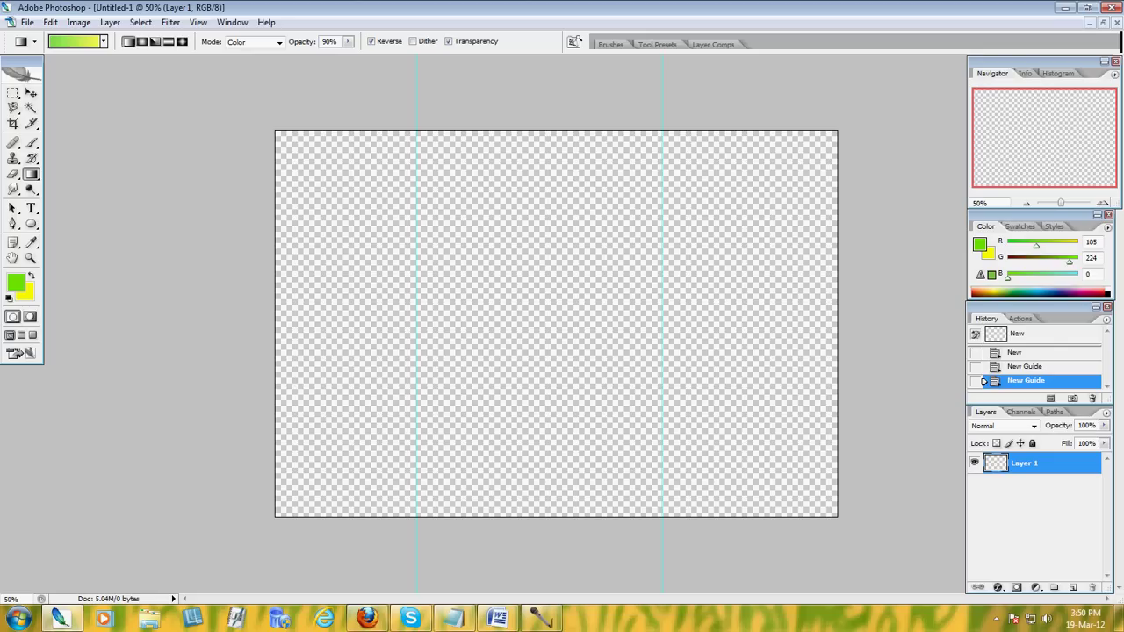
left_click_drag(496, 130, 542, 516)
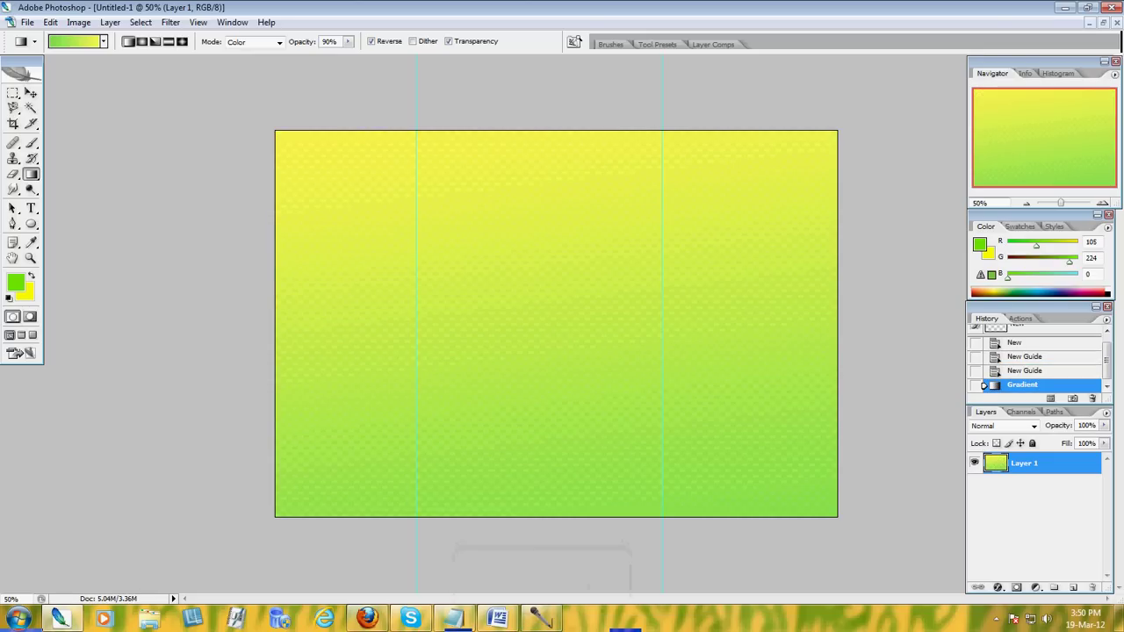
key("ctrl+z")
left_click_drag(373, 316, 396, 307)
key("ctrl+z")
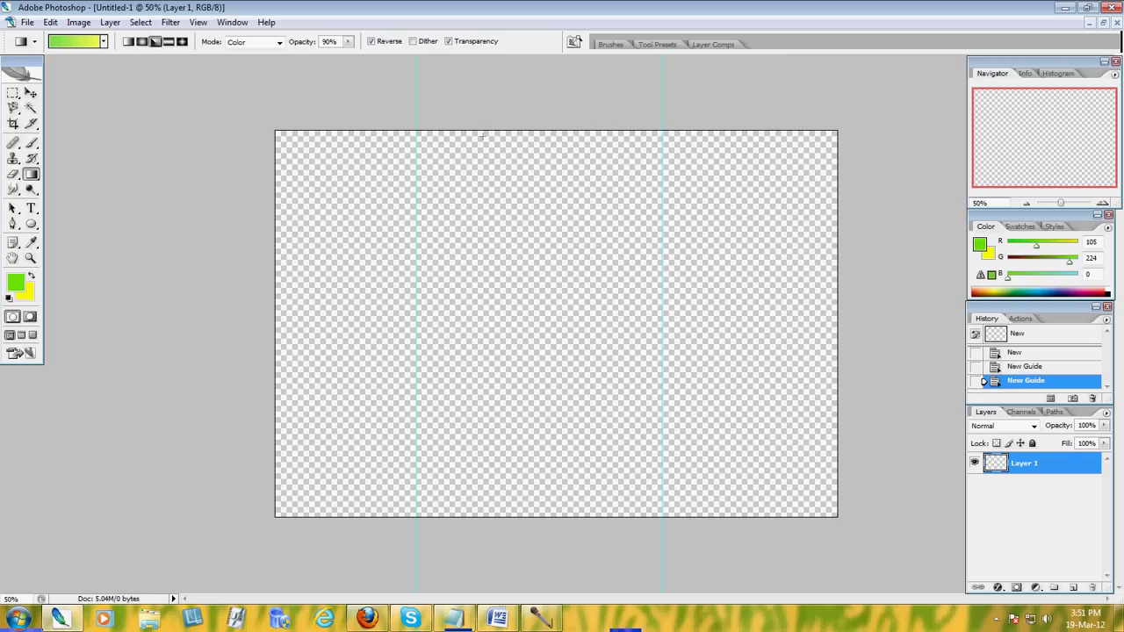
left_click_drag(412, 137, 416, 544)
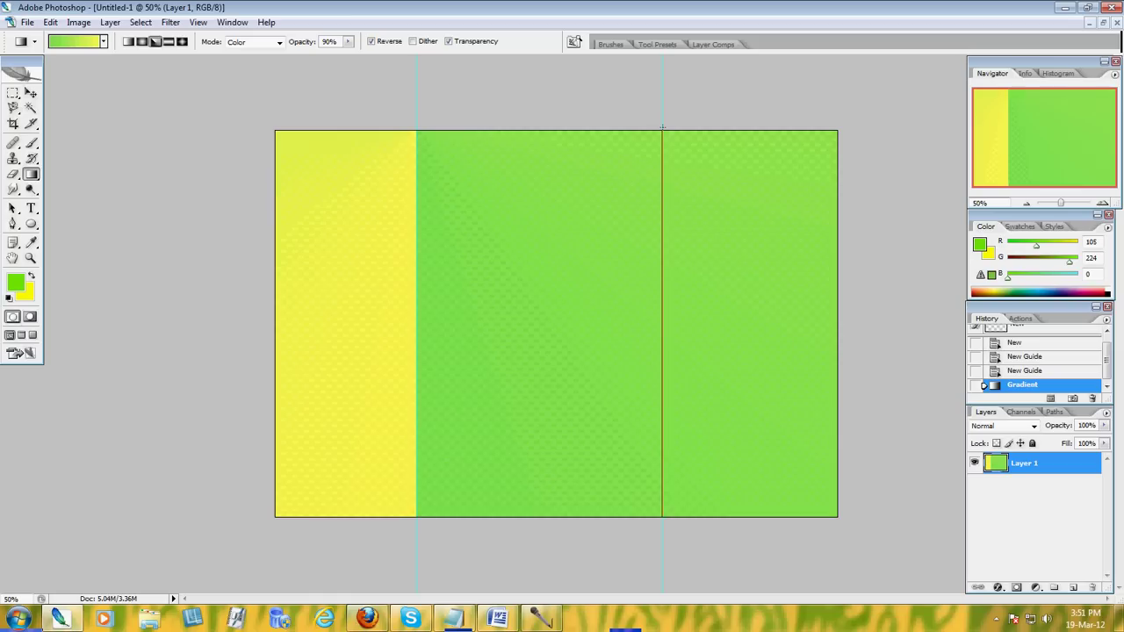
left_click_drag(663, 134, 662, 515)
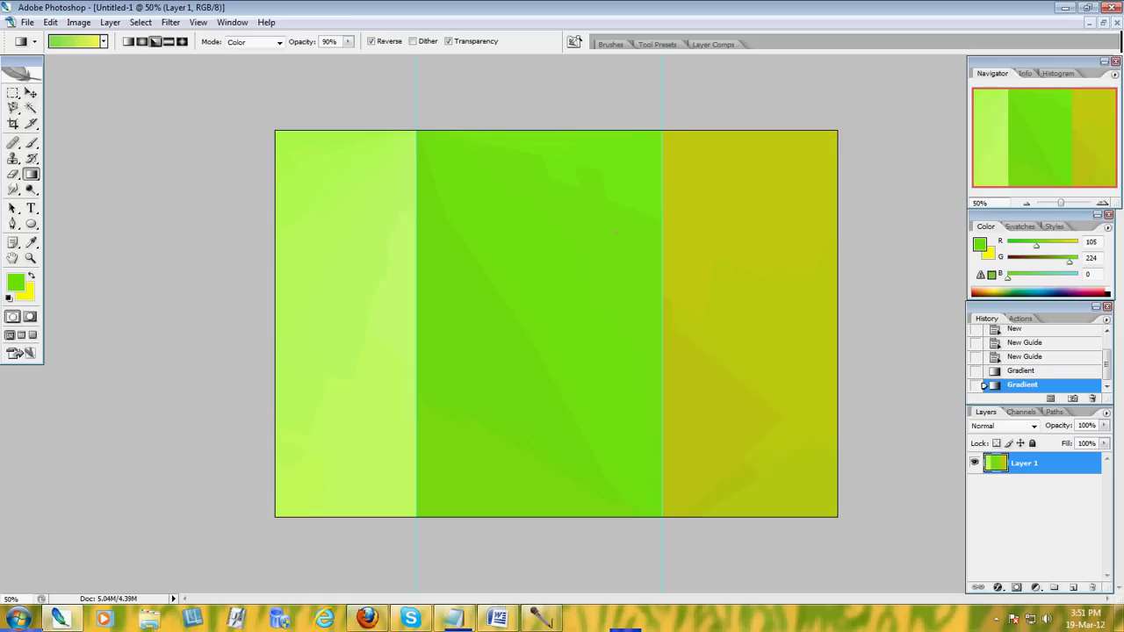
key("ctrl+z")
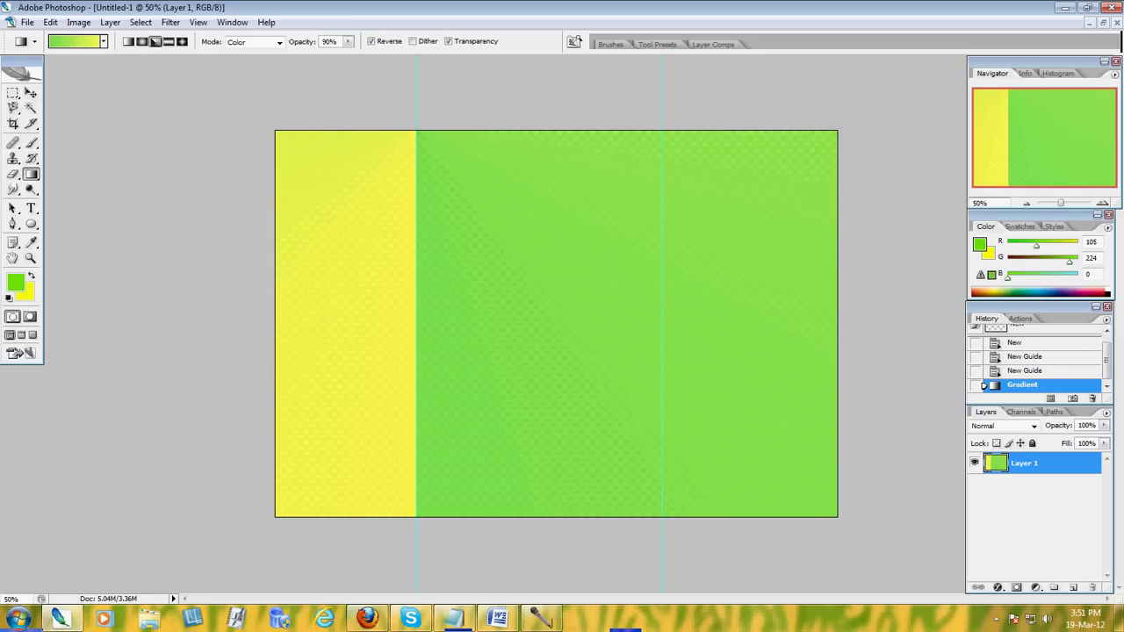
key("ctrl+alt+z")
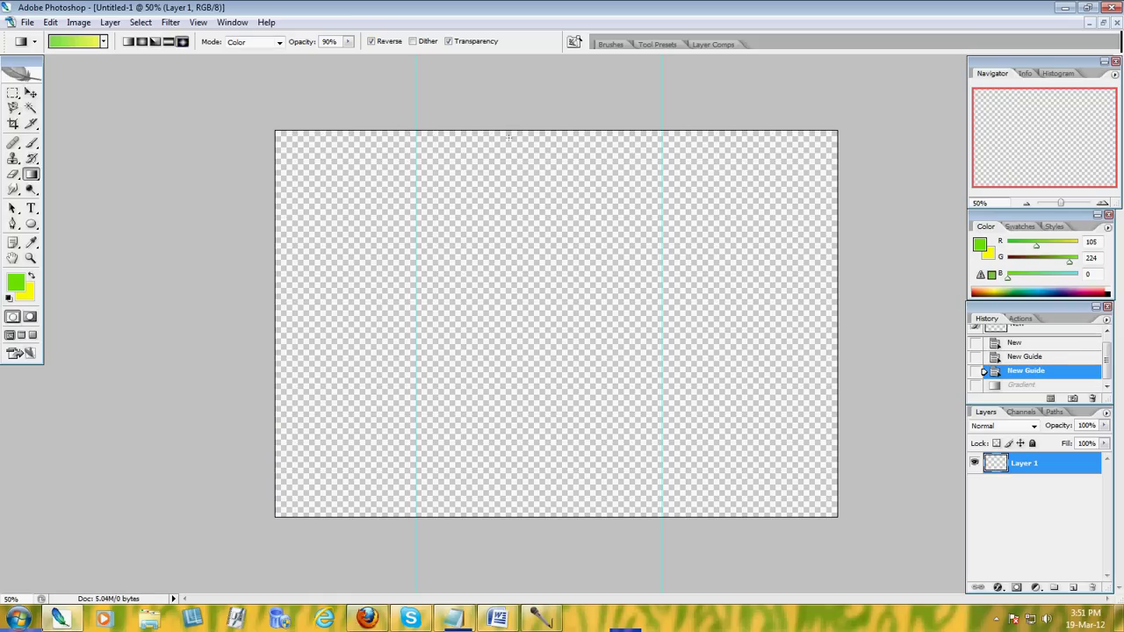
Step: After more undone trials, fill Layer 1 with a top-to-bottom yellow-to-green gradient
left_click_drag(351, 132, 378, 518)
key("ctrl+z")
left_click_drag(531, 132, 517, 516)
key("ctrl+z")
left_click_drag(508, 303, 530, 81)
key("ctrl+z")
key("ctrl+z")
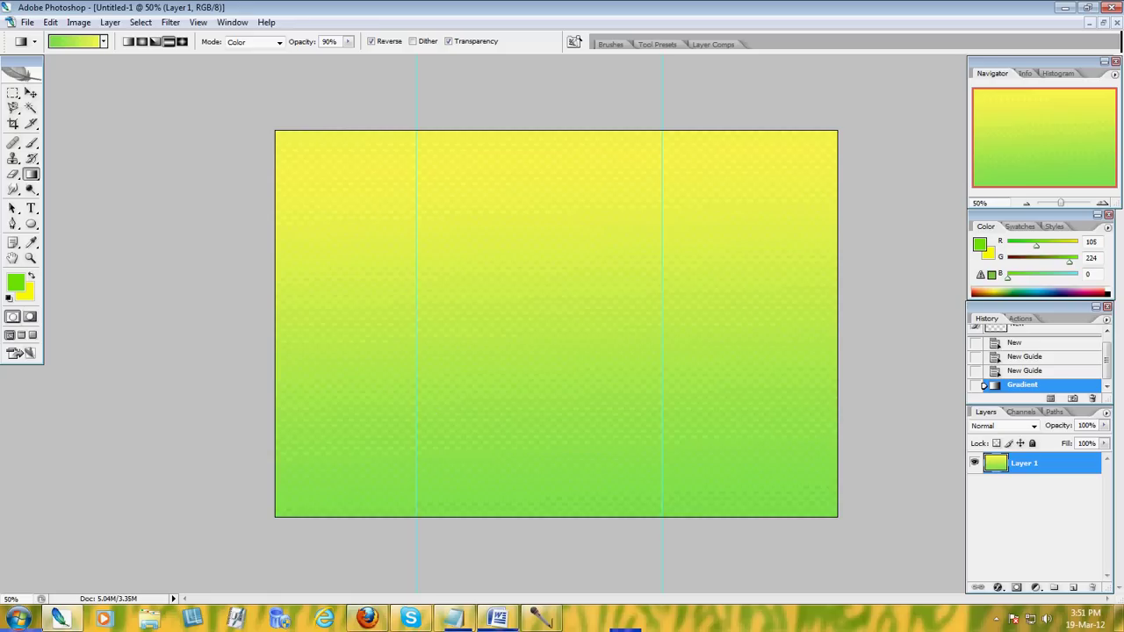
key("ctrl+z")
left_click_drag(427, 132, 425, 517)
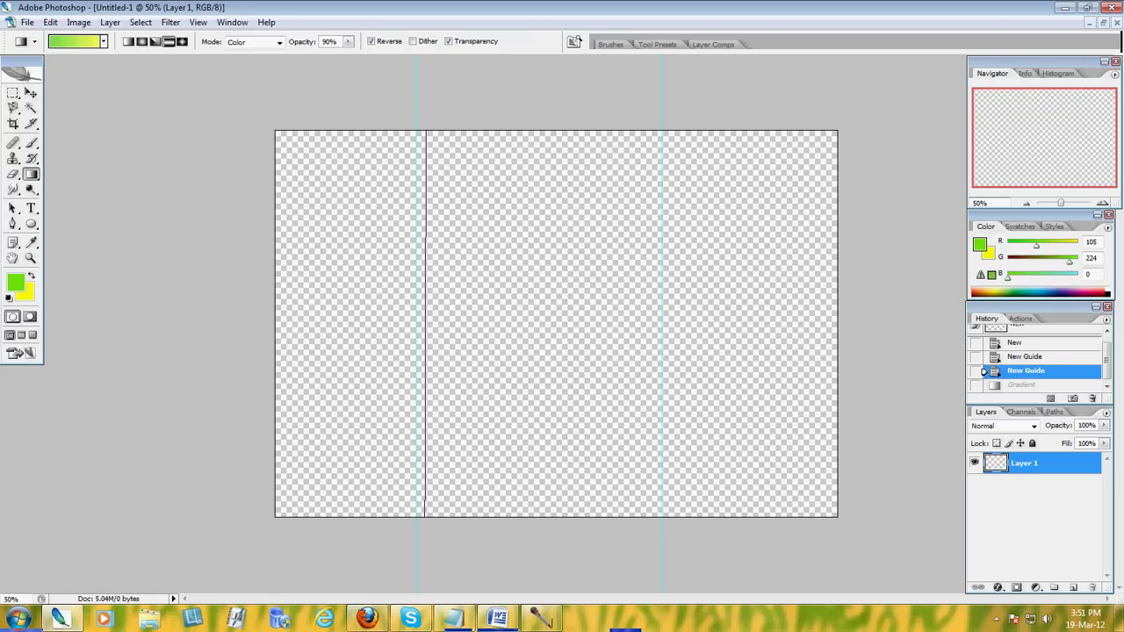
key("ctrl+z")
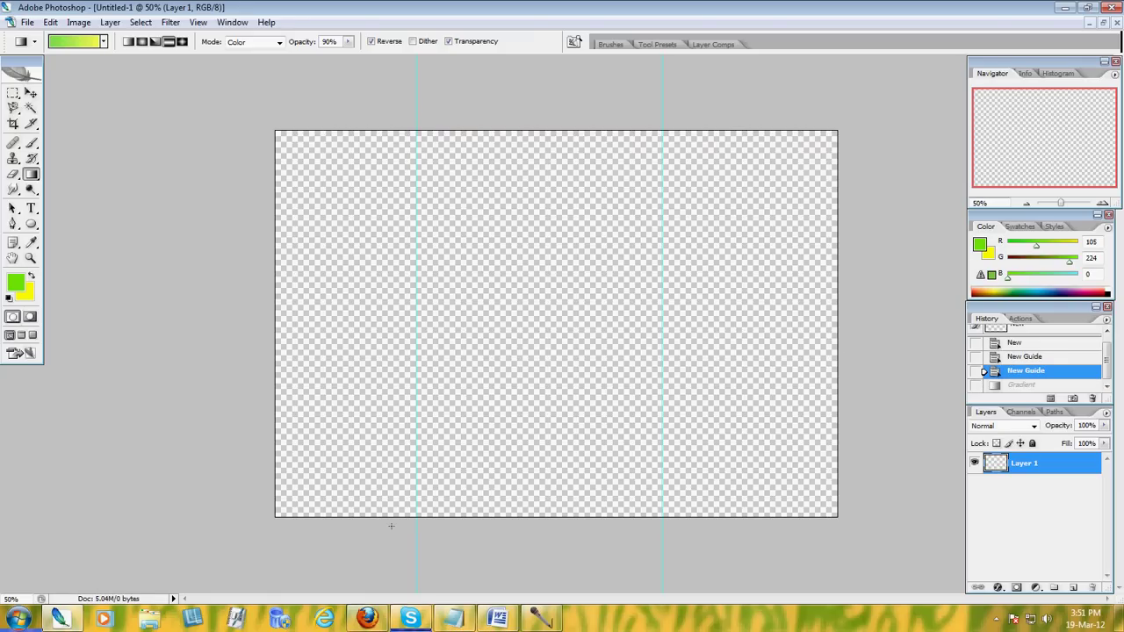
left_click_drag(416, 131, 414, 546)
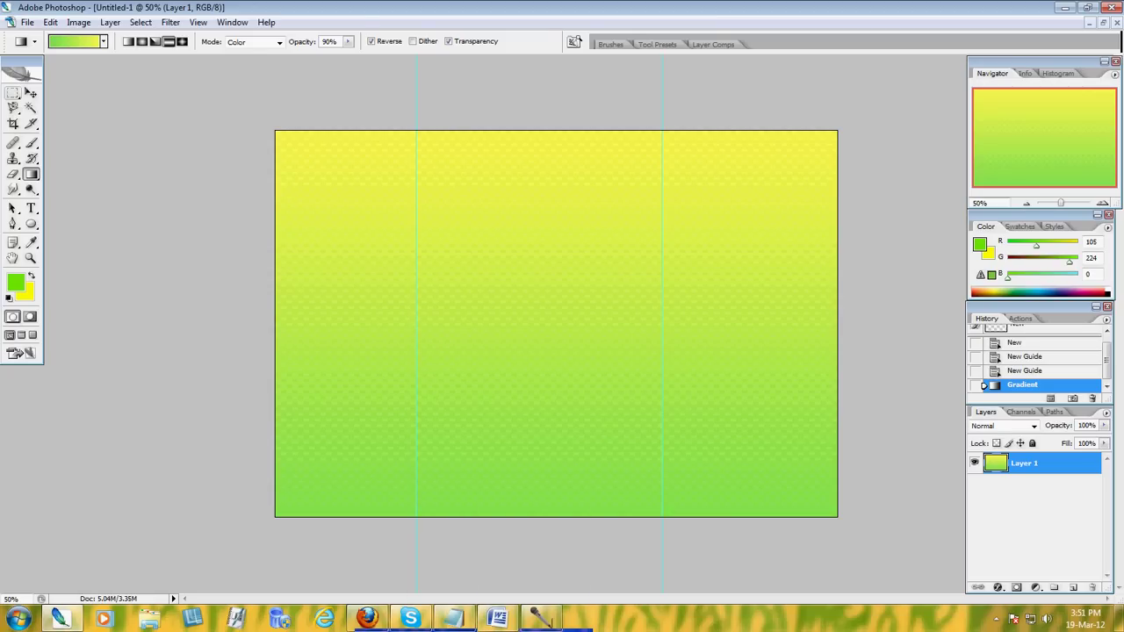
key("m")
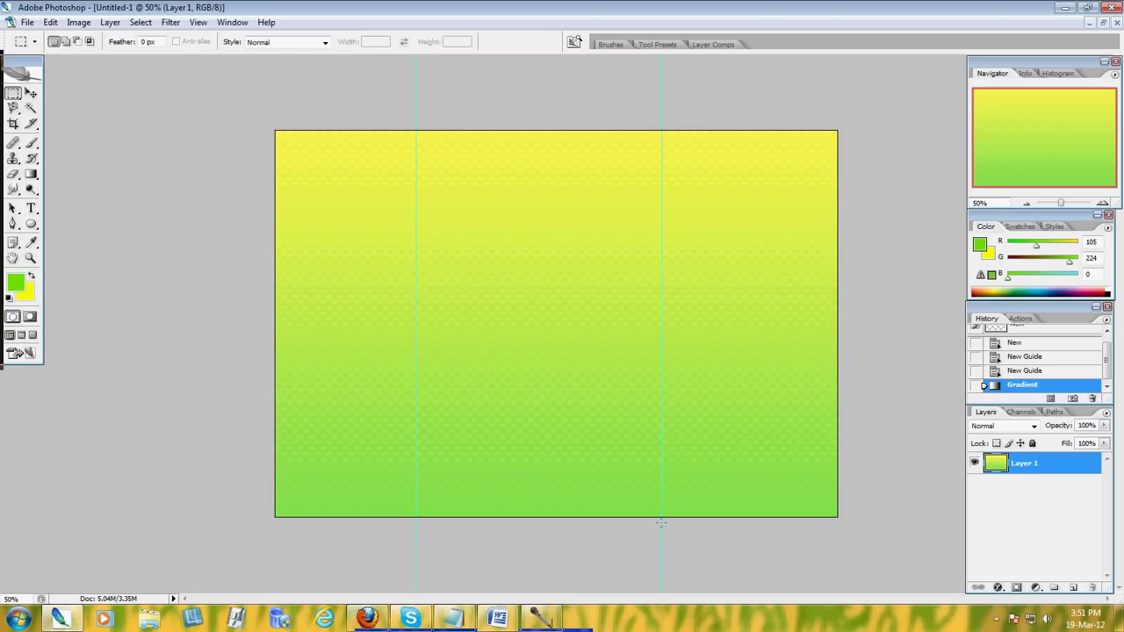
Step: Fill the middle panel selection with White at Normal mode, 75% opacity, then deselect
left_click_drag(661, 518, 415, 130)
right_click(450, 183)
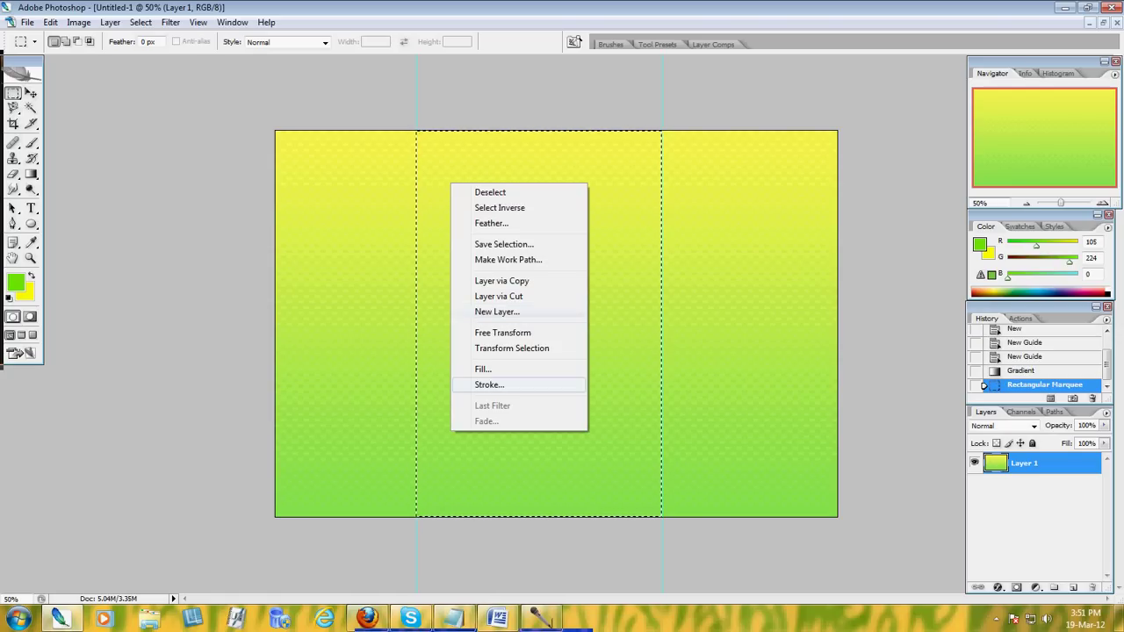
left_click(483, 369)
left_click(590, 189)
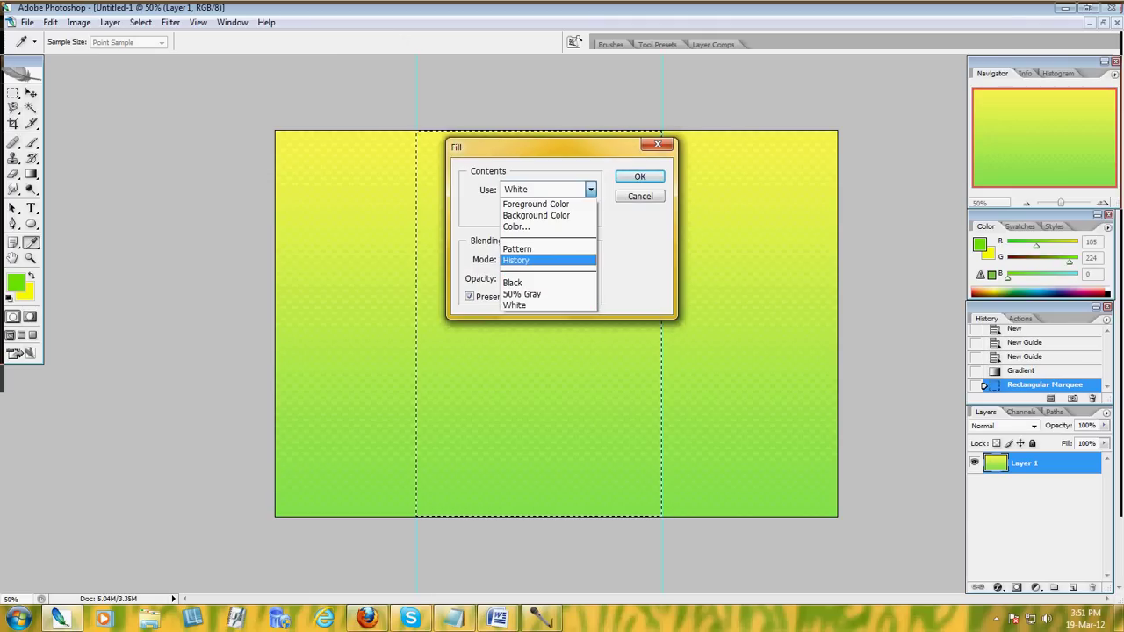
left_click(515, 305)
left_click(591, 258)
key("Return")
key("Tab")
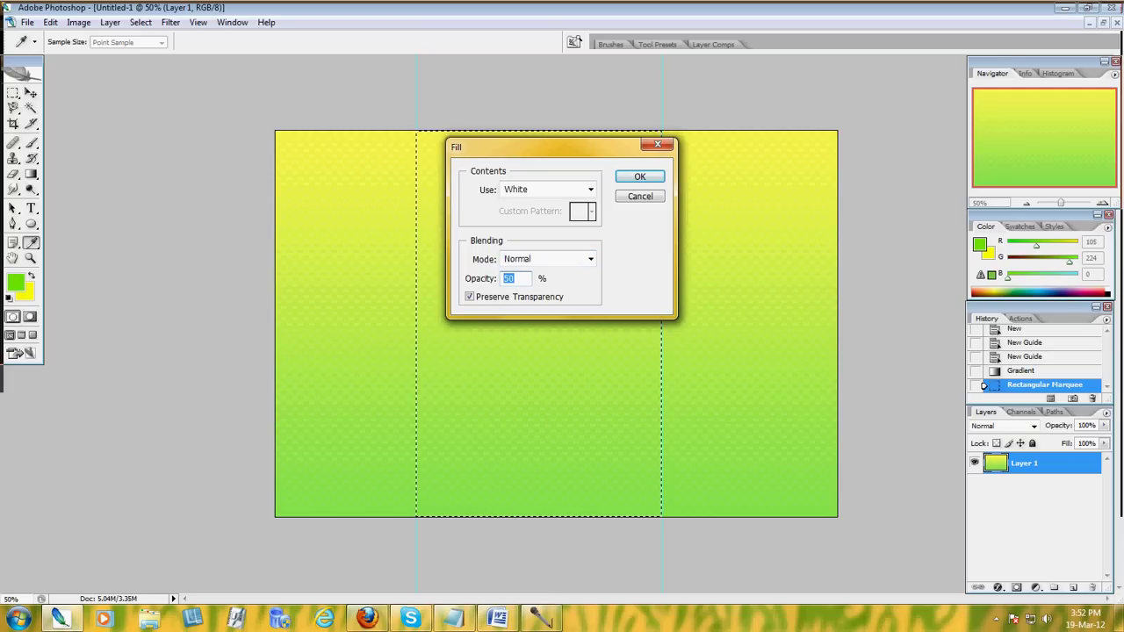
type("75")
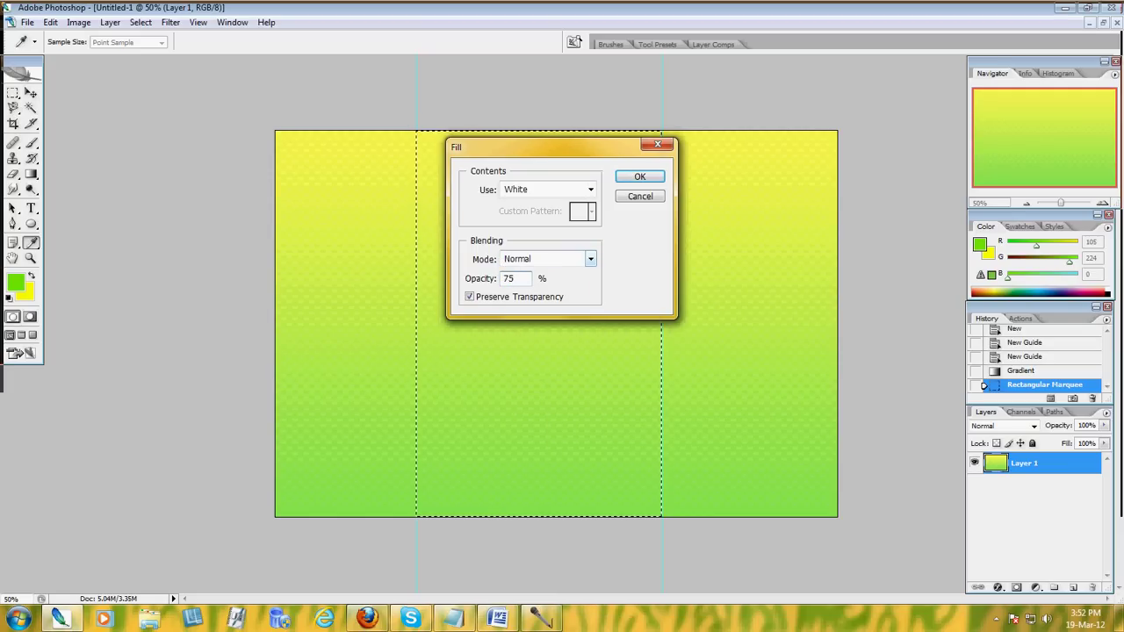
key("Return")
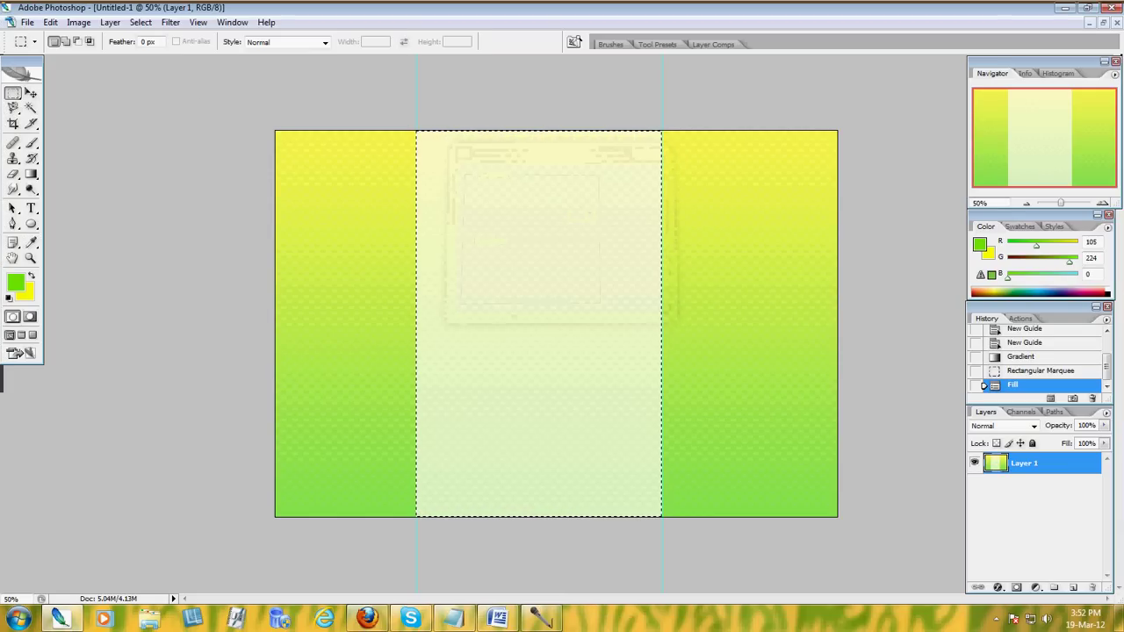
key("ctrl+d")
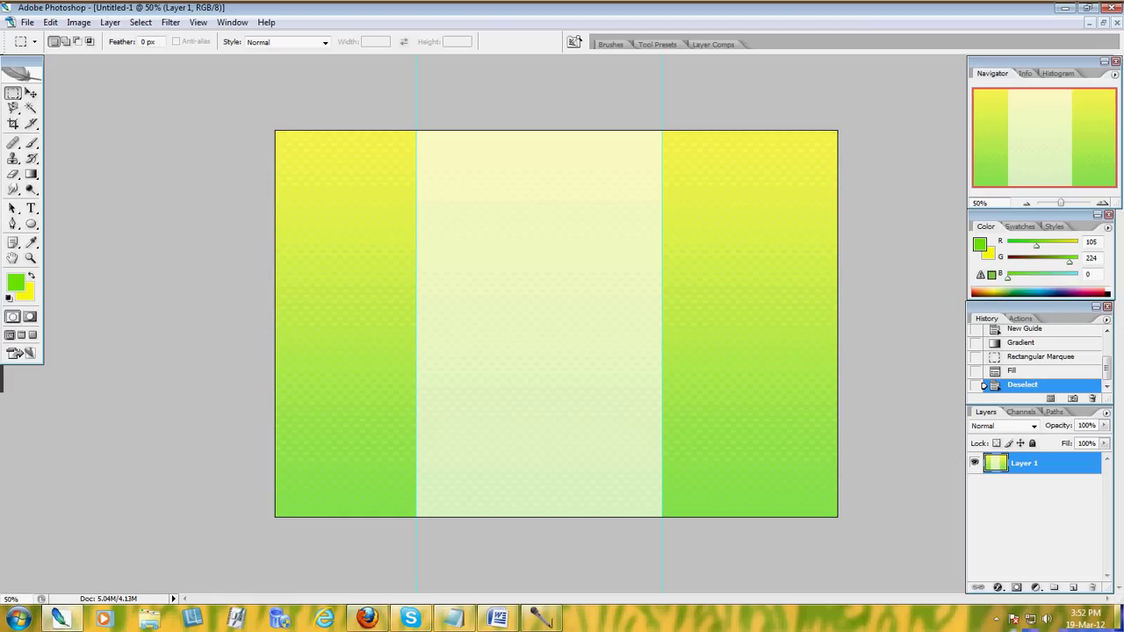
Step: Check the Word document with the tree picture and return to Photoshop
key("alt+Tab")
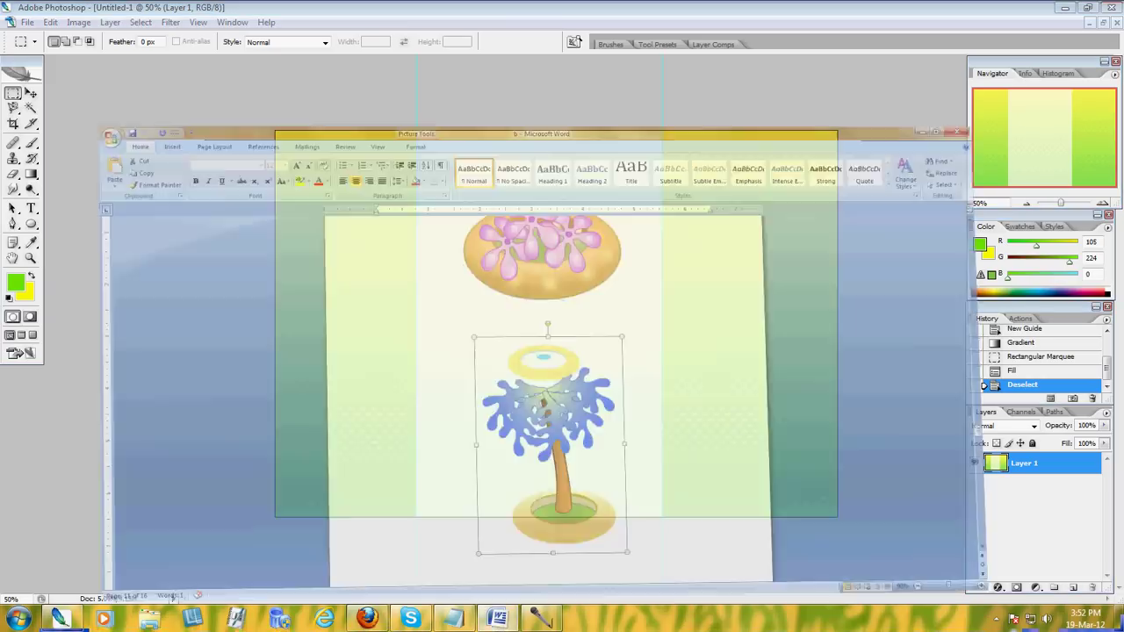
scroll(547, 492, "up", 3)
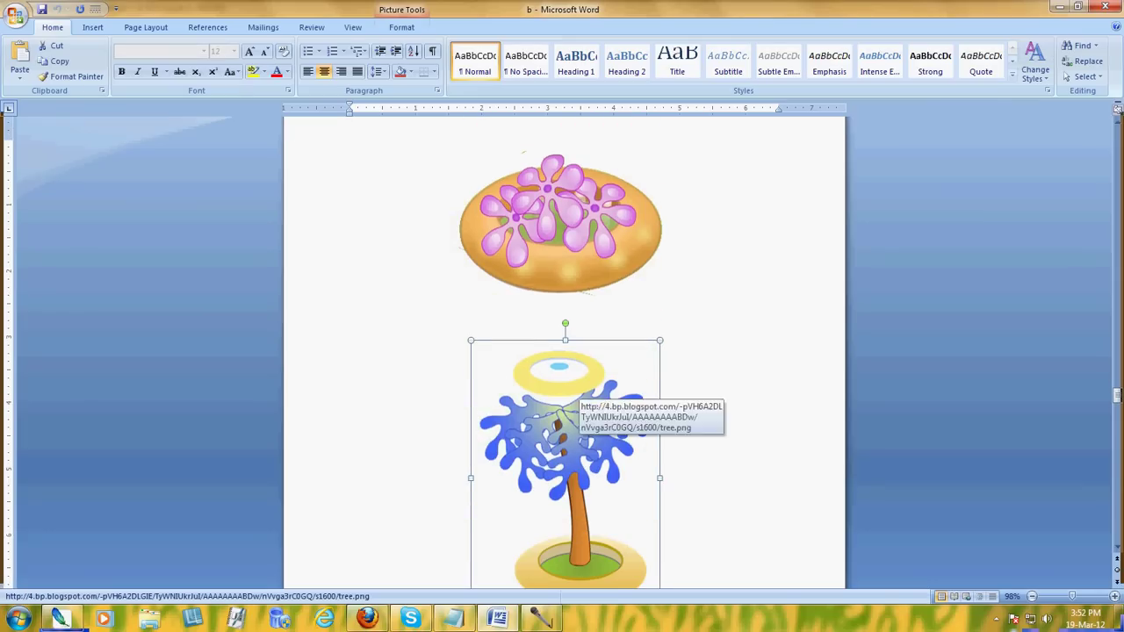
left_click(60, 619)
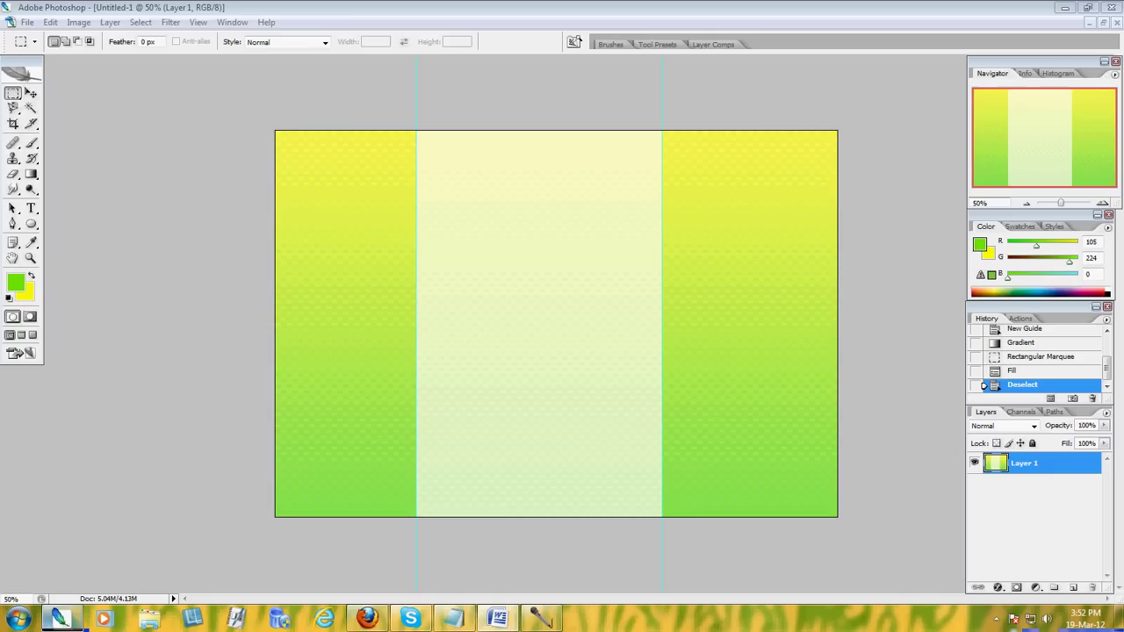
Step: Paste the tree as a new layer and remove its white background with the Magic Wand
key("ctrl+v")
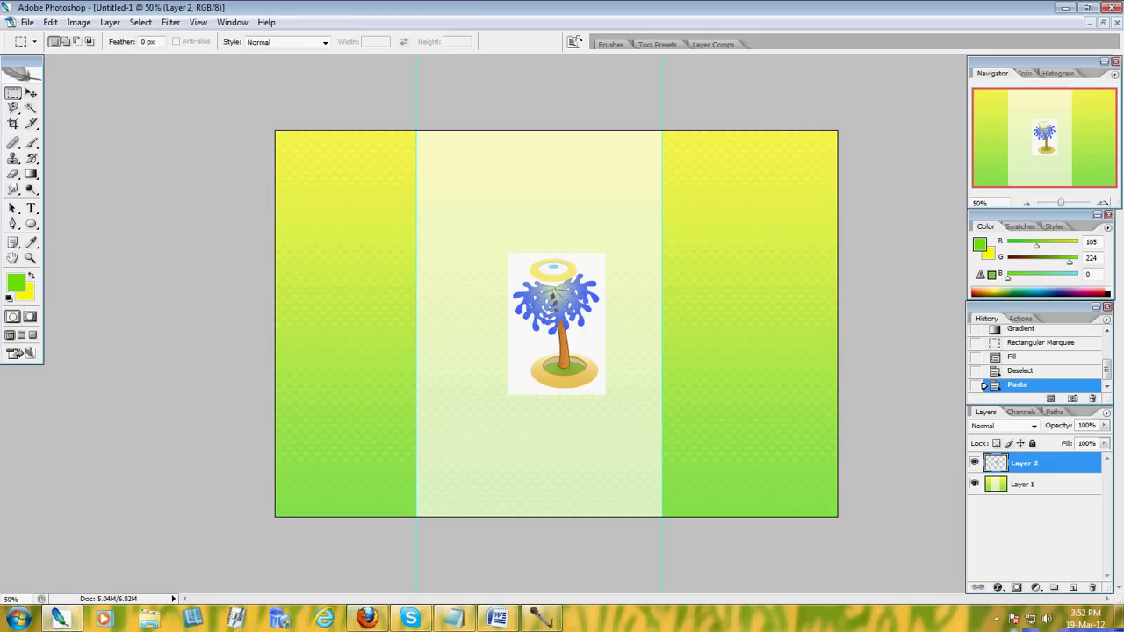
left_click_drag(1061, 203, 1069, 203)
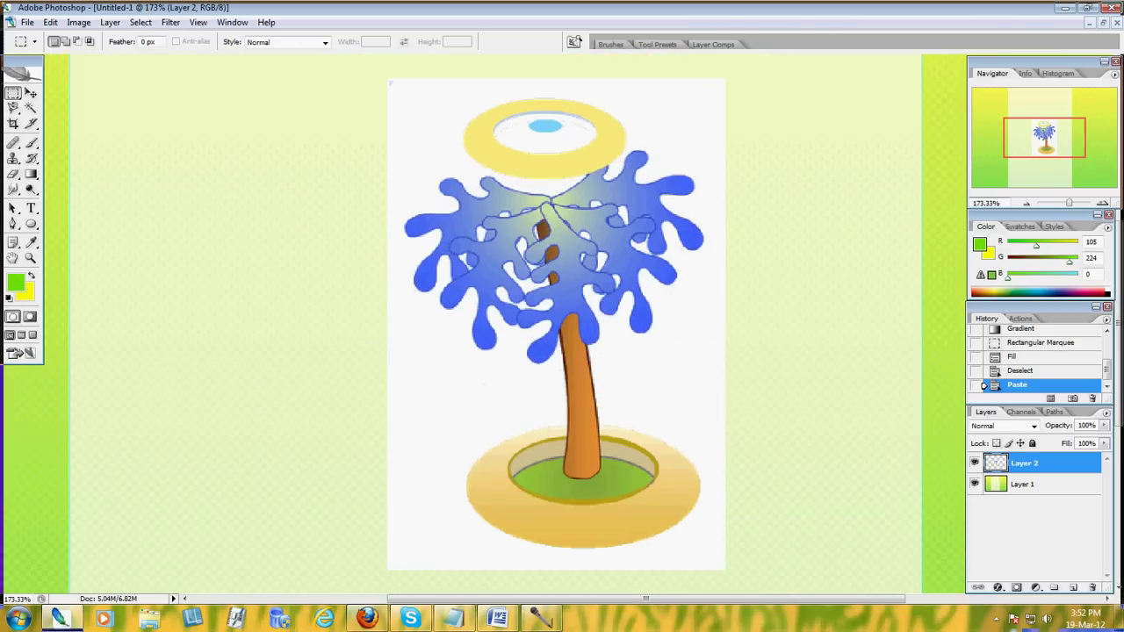
left_click(31, 107)
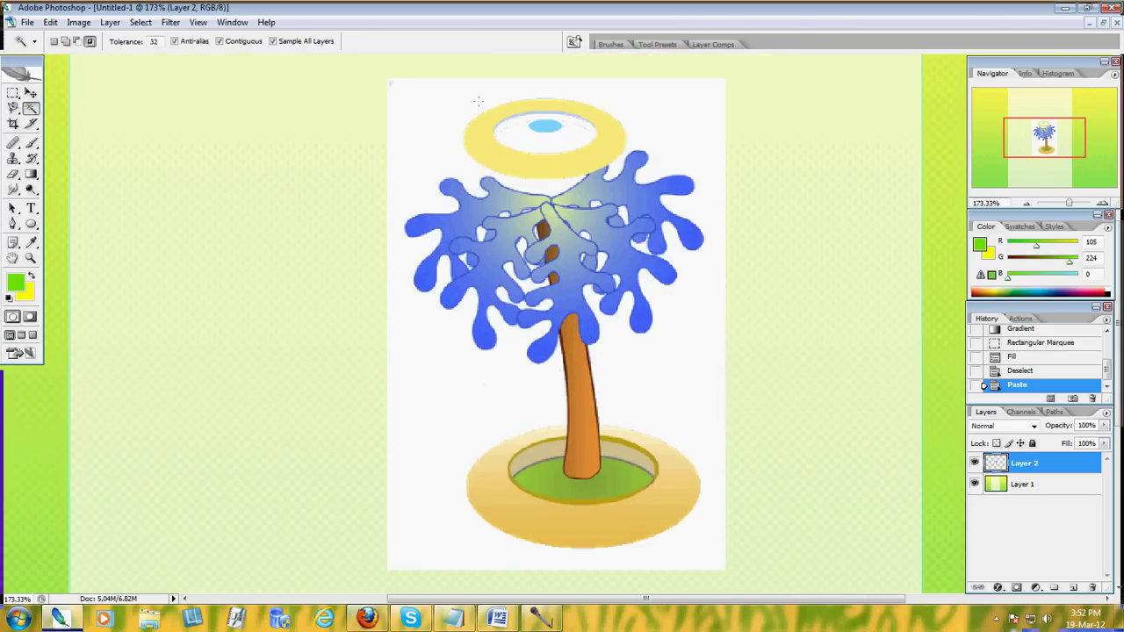
left_click(440, 118)
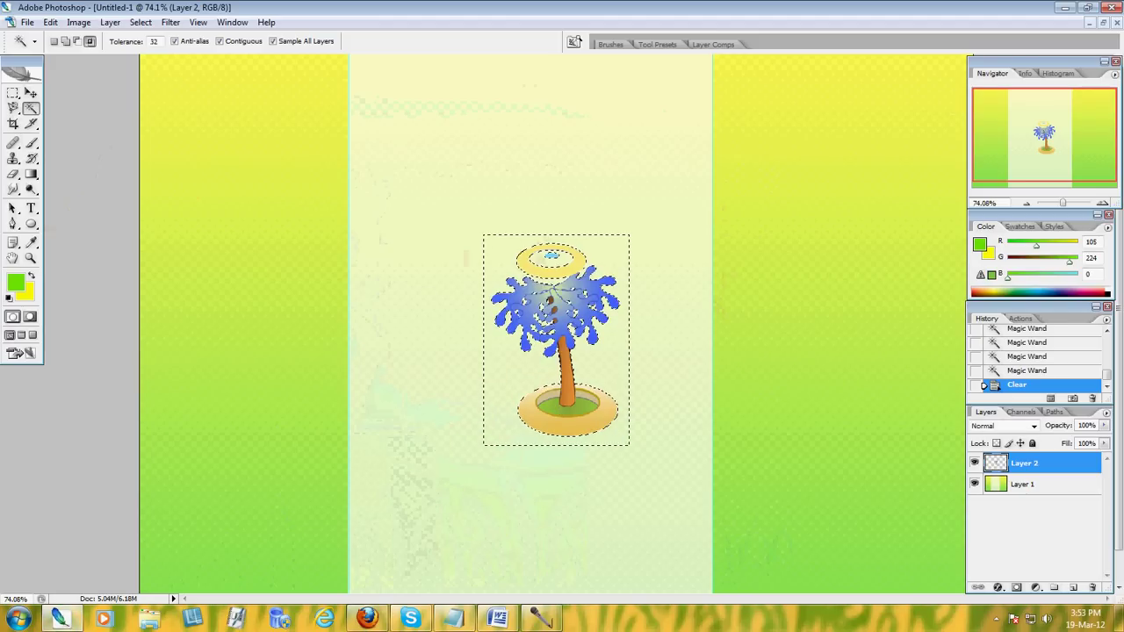
key("ctrl+minus")
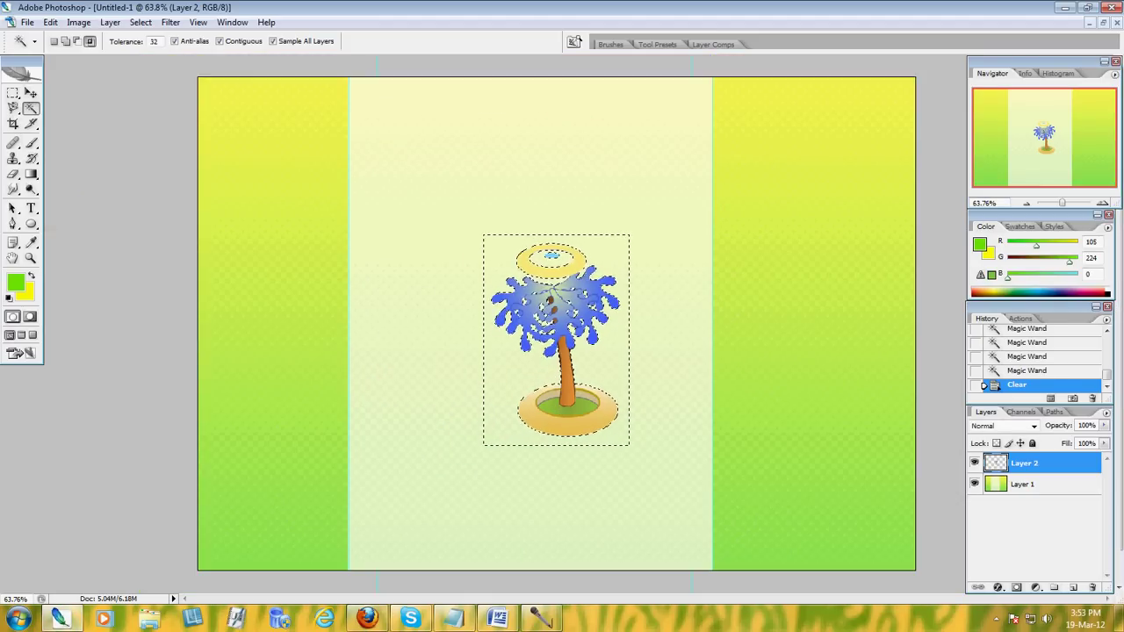
key("ctrl+minus")
key("ctrl+minus")
key("ctrl+alt+0")
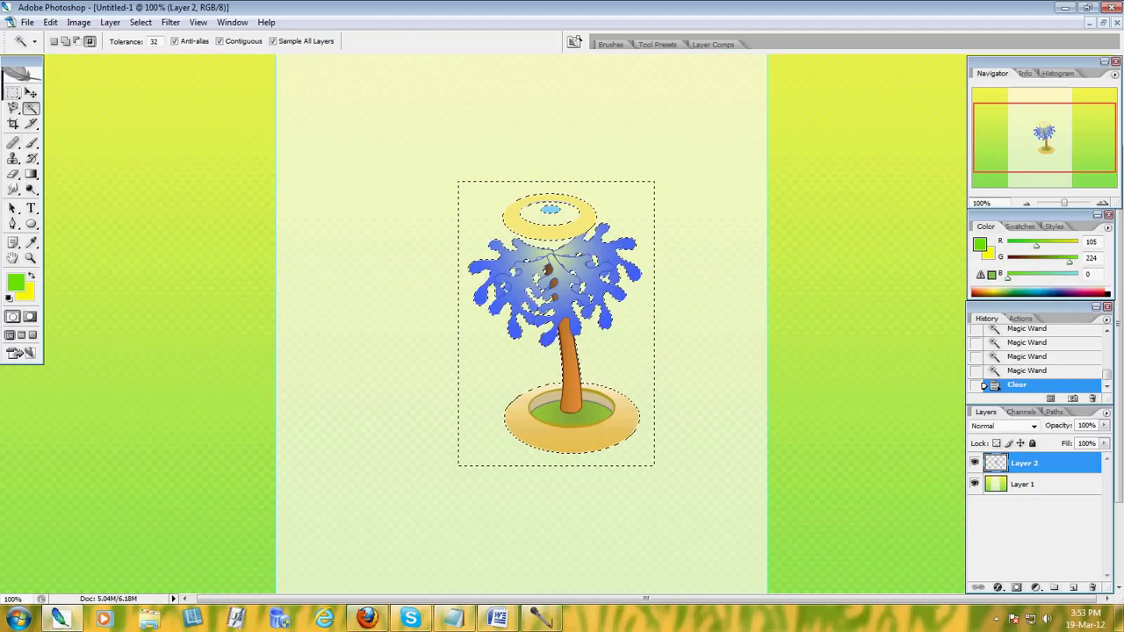
key("m")
key("ctrl+d")
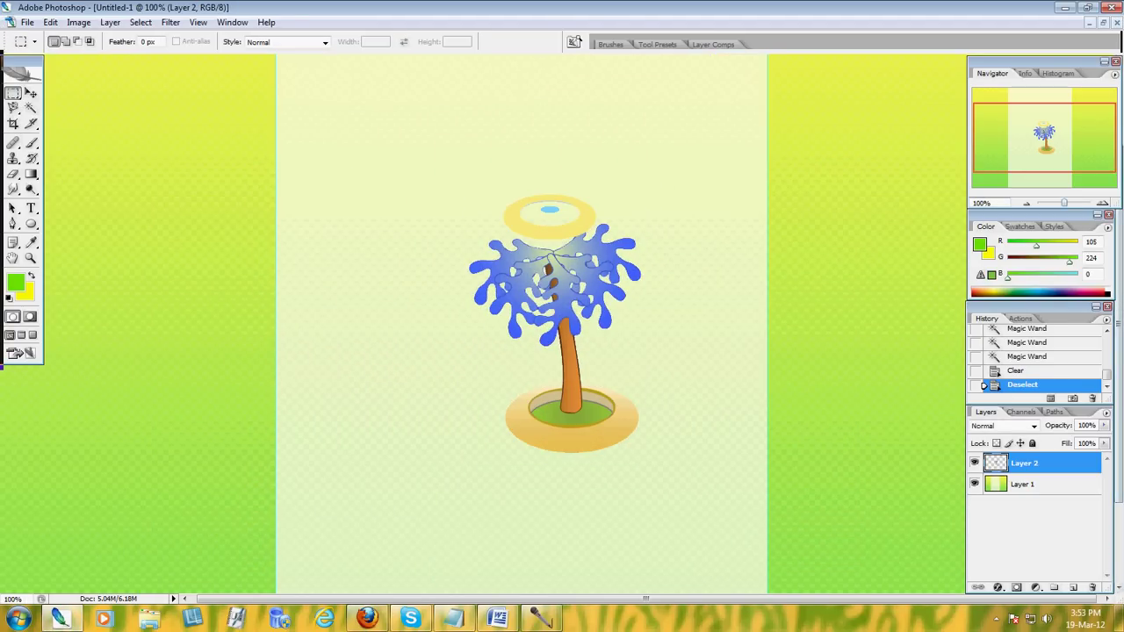
Step: Move the tree into the bottom-right corner of the right panel, raising it slightly
key("ctrl+0")
key("ctrl+minus")
key("v")
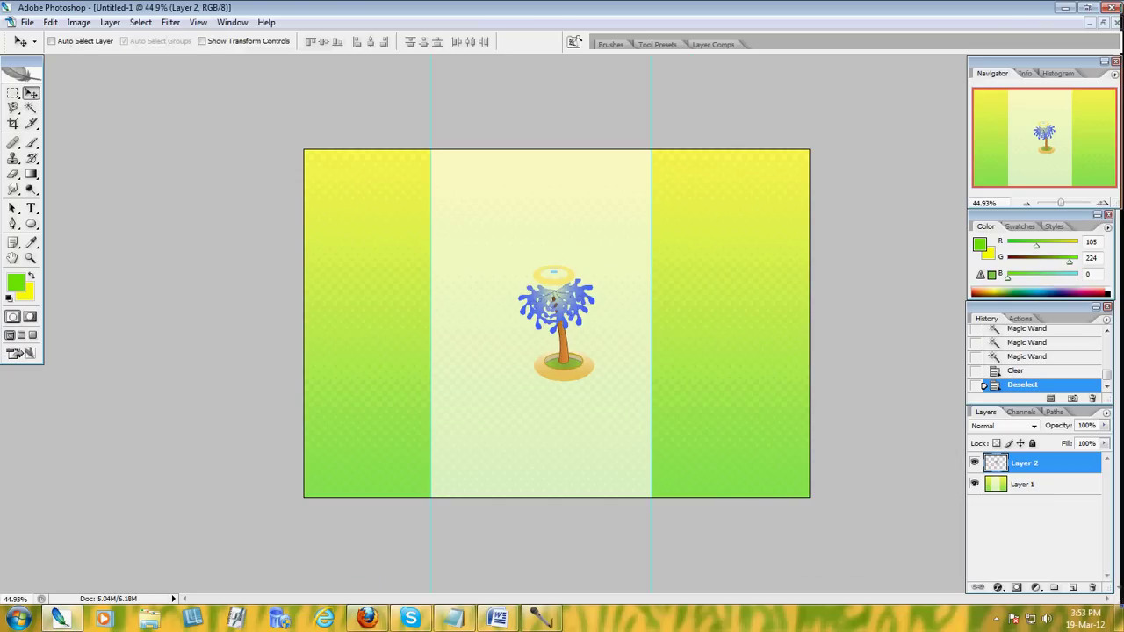
left_click_drag(553, 298, 769, 416)
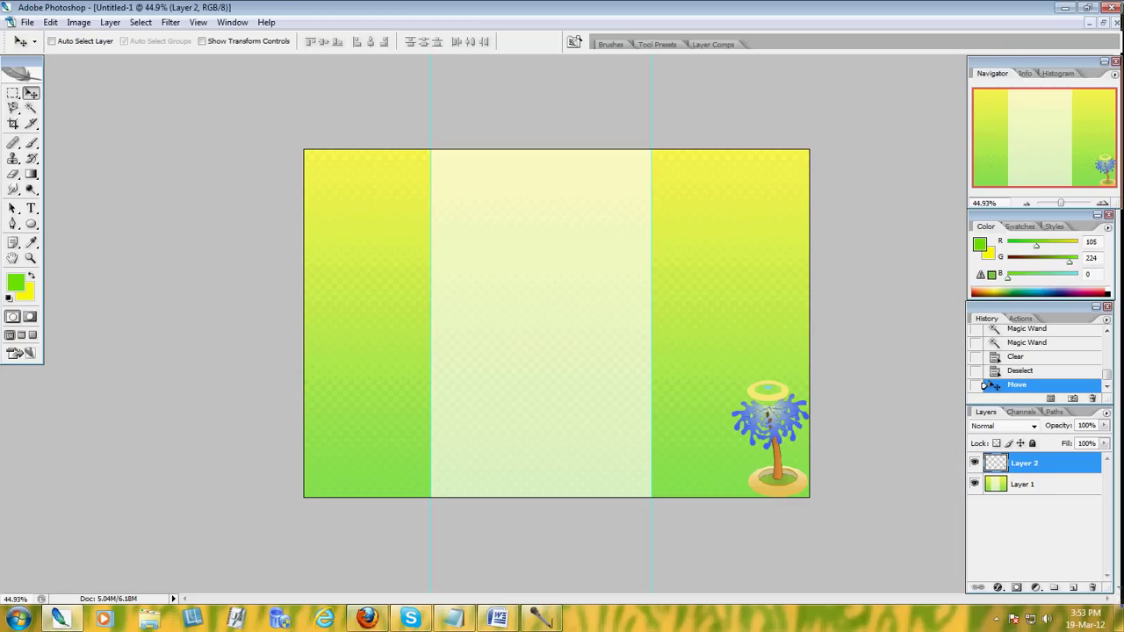
left_click_drag(769, 416, 769, 418)
left_click_drag(768, 415, 768, 395)
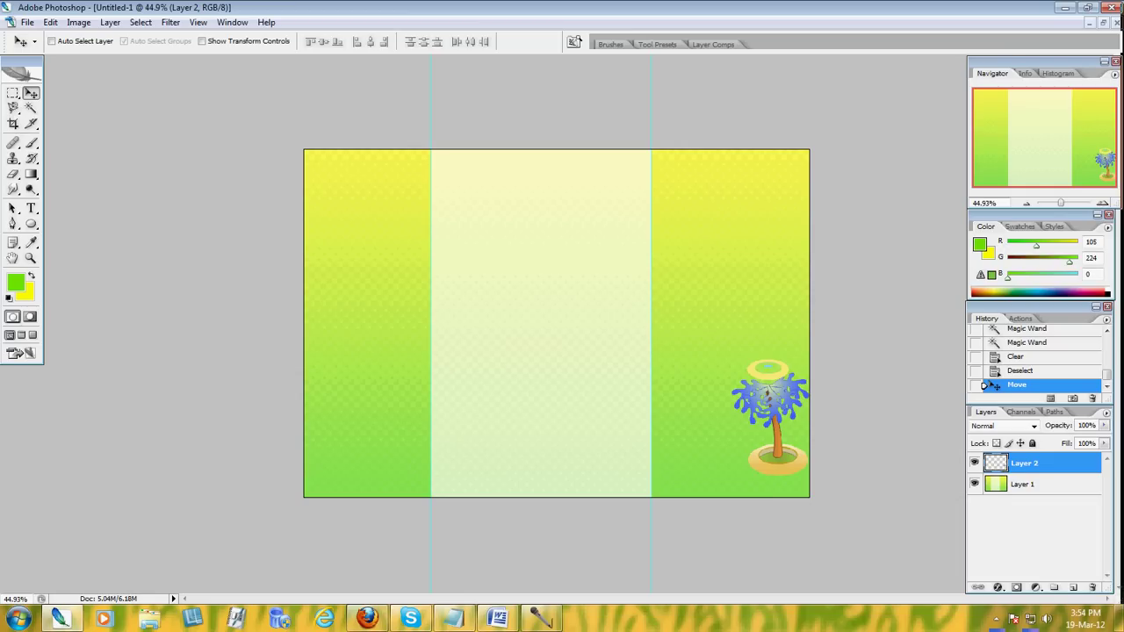
Step: Duplicate the tree layer and flip the copy horizontally
right_click(1023, 464)
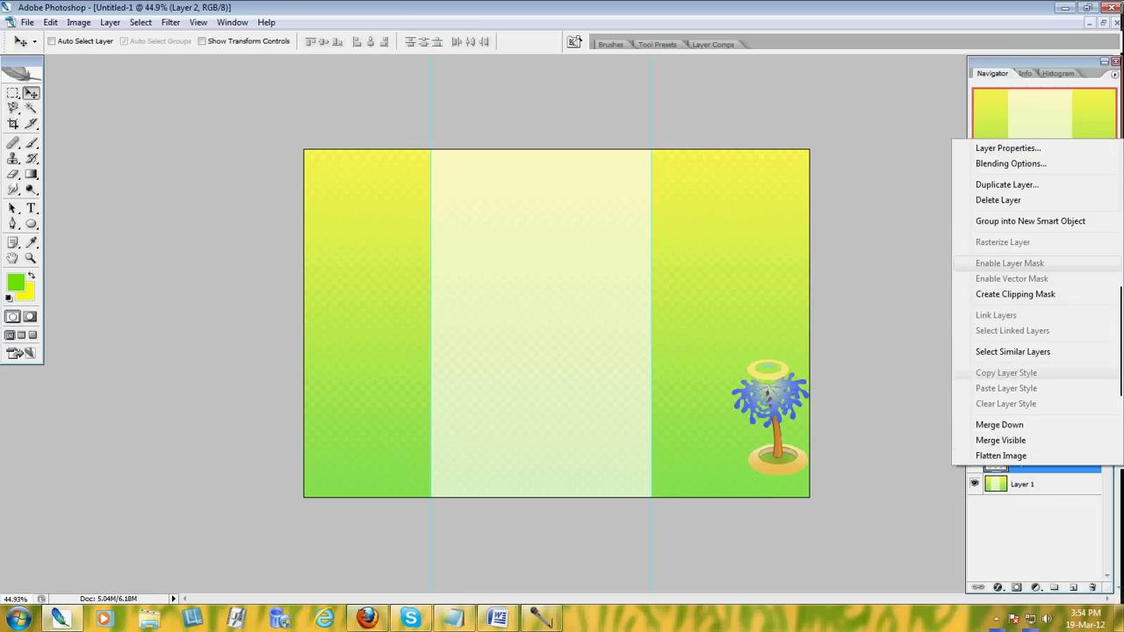
left_click(1007, 185)
left_click(683, 188)
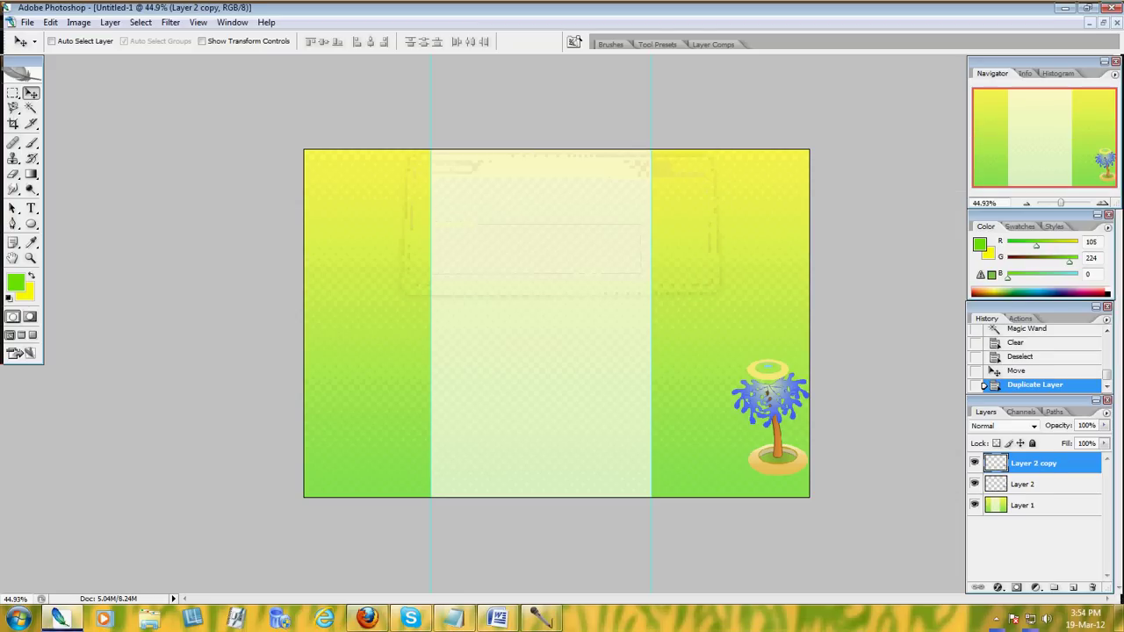
key("alt+e")
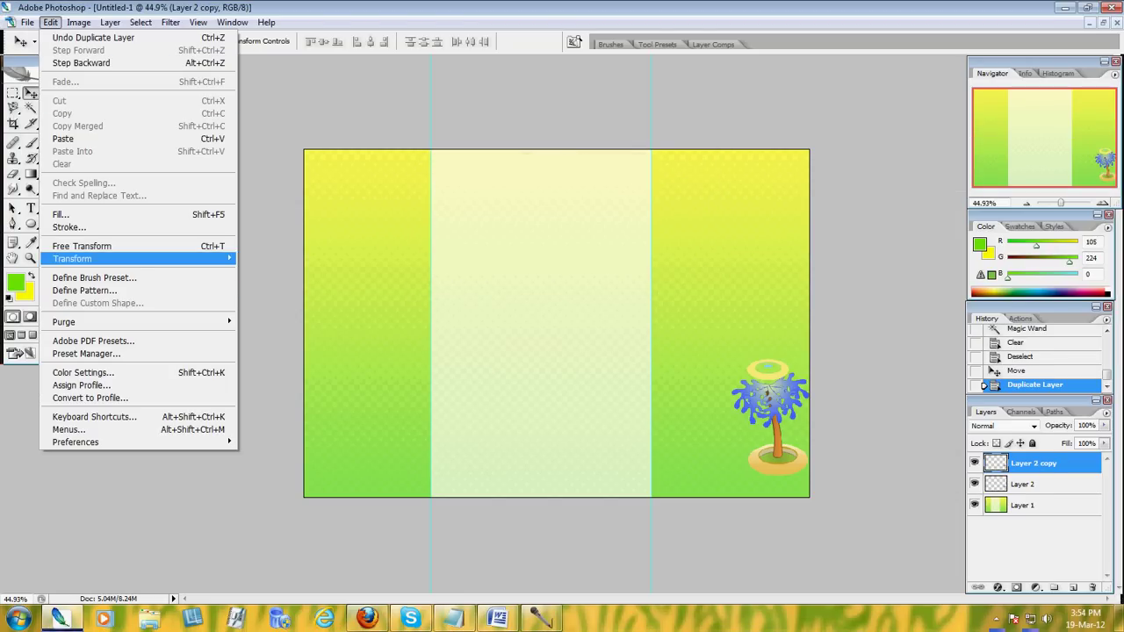
left_click(274, 404)
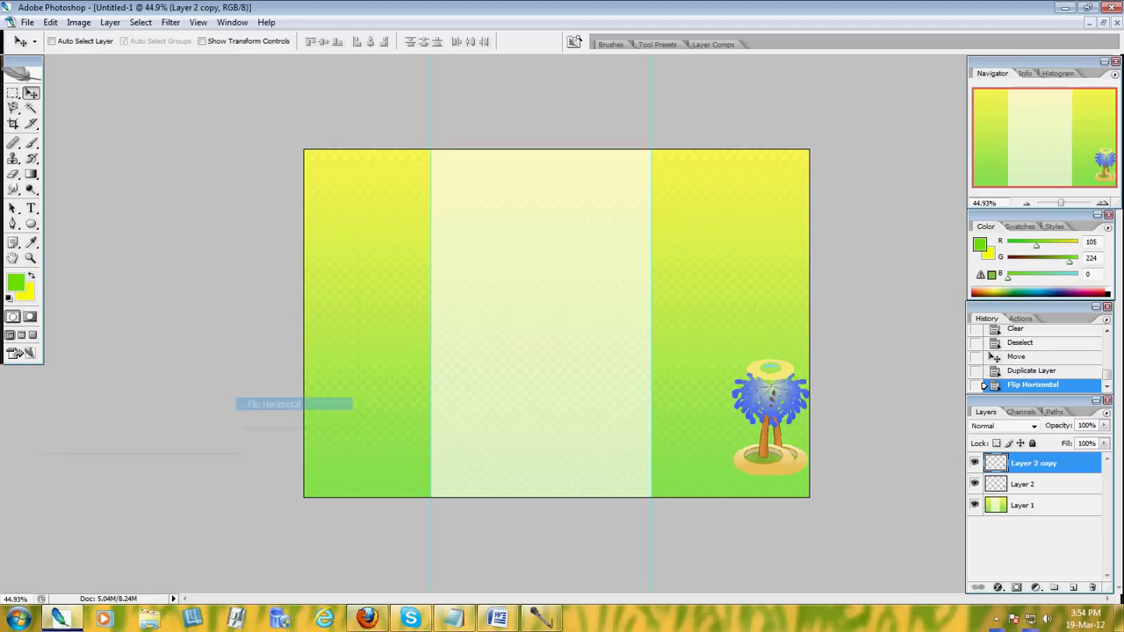
Step: Nudge the flipped tree copy left and up into the bottom-left corner
key("Left")
key("Left")
key("Left")
key("Left")
key("Left")
key("Left")
key("Left")
key("Left")
key("Left")
key("Left")
key("Left")
key("Left")
key("Left")
key("Left")
key("Left")
key("Left")
key("Left")
key("Left")
key("Left")
key("Left")
key("Left")
key("Left")
key("Left")
key("Left")
key("Left")
key("Left")
key("Left")
key("Left")
key("Left")
key("Left")
key("Left")
key("Left")
key("Left")
key("Left")
key("Left")
key("Left")
key("Left")
key("Left")
key("Left")
key("Left")
key("Left")
key("Left")
key("Left")
key("Left")
key("Left")
key("Left")
key("Left")
key("Left")
key("Left")
key("Left")
key("Left")
key("Left")
key("Left")
key("Left")
key("Left")
key("Left")
key("Left")
key("Left")
key("Left")
key("Left")
key("Left")
key("Left")
key("Left")
key("Left")
key("Left")
key("Left")
key("Left")
key("Left")
key("Left")
key("Left")
key("Left")
key("Left")
key("Left")
key("Left")
key("Left")
key("Left")
key("Left")
key("Left")
key("Left")
key("Left")
key("Left")
key("Left")
key("Left")
key("Left")
key("Left")
key("Left")
key("Left")
key("Left")
key("Left")
key("Left")
key("Left")
key("Left")
key("Left")
key("Left")
key("Left")
key("Left")
key("Left")
key("Left")
key("Left")
key("Left")
key("Left")
key("Left")
key("Left")
key("Left")
key("Left")
key("Left")
key("Left")
key("Left")
key("Left")
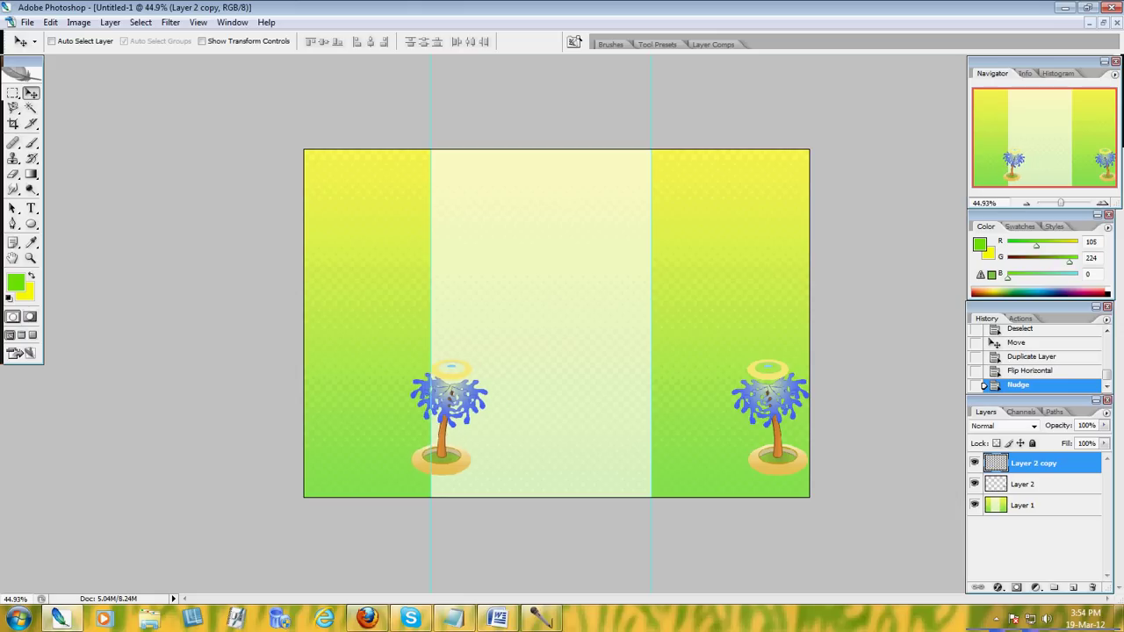
key("Left")
key("Left")
key("Left")
key("Left")
key("Left")
key("Left")
key("Left")
key("Left")
key("Left")
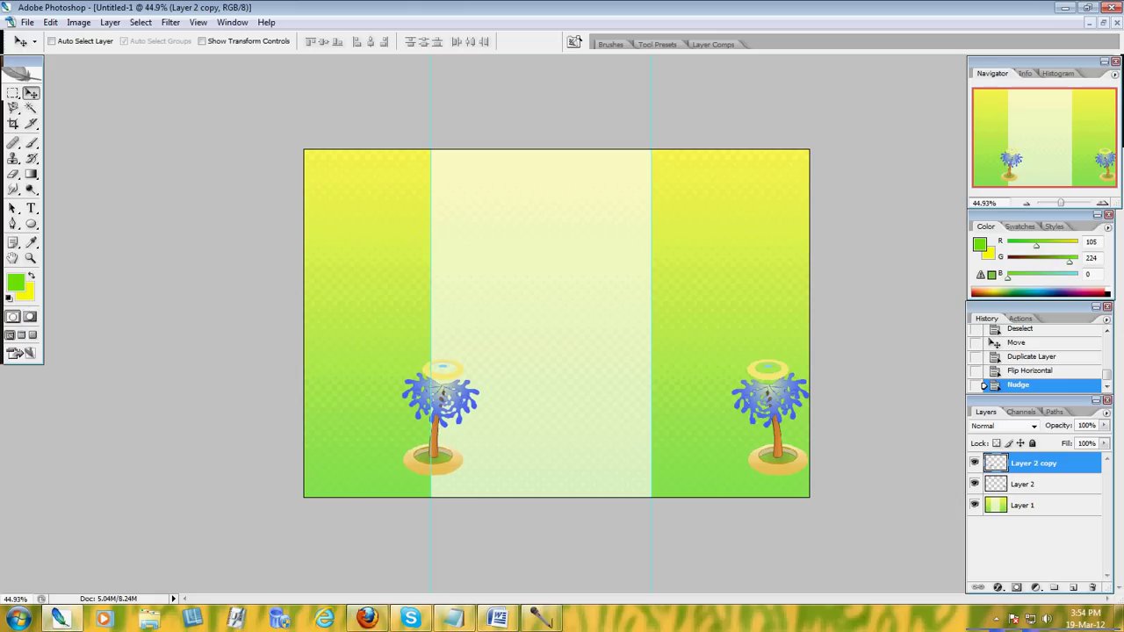
key("Left")
key("Left")
key("Left")
key("Left")
key("Left")
key("Left")
key("Left")
key("Left")
key("Left")
key("Left")
key("Left")
key("Left")
key("Left")
key("Left")
key("Left")
key("Left")
key("Left")
key("Left")
key("Left")
key("Left")
key("Left")
key("Left")
key("Left")
key("Left")
key("Left")
key("Left")
key("Left")
key("Left")
key("Left")
key("Left")
key("Left")
key("Left")
key("Left")
key("Left")
key("Left")
key("Left")
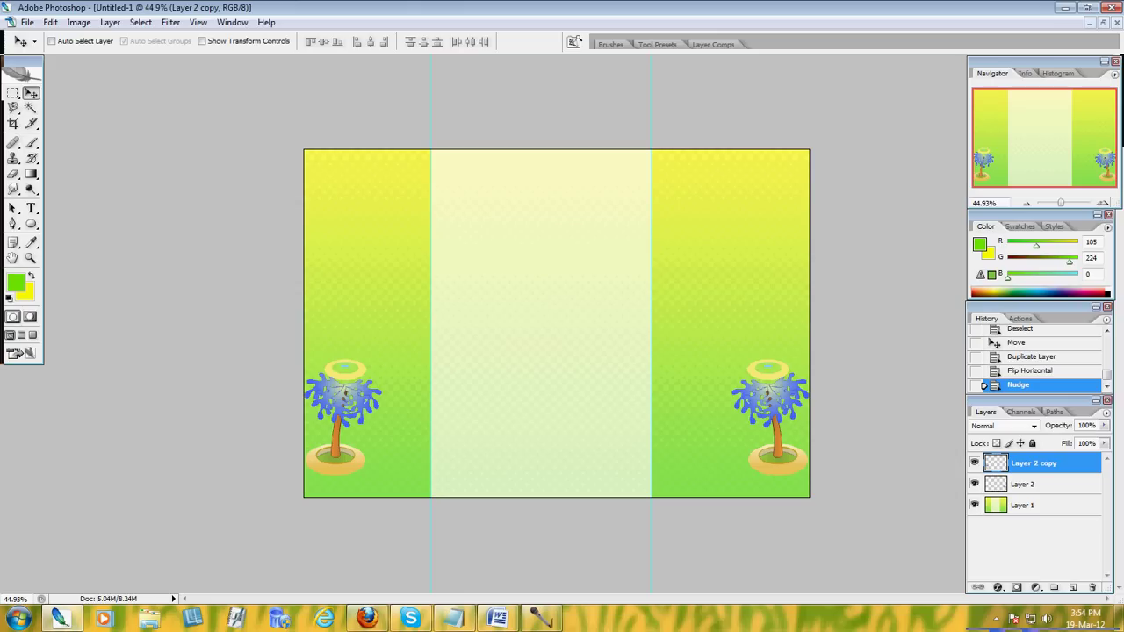
key("Up")
key("Up")
key("Up")
key("Up")
key("Up")
key("Up")
key("Up")
key("Up")
key("Up")
key("Up")
key("Up")
key("Up")
key("Up")
key("Up")
key("Up")
key("Up")
key("Up")
key("Up")
key("Up")
key("Up")
key("Up")
key("Up")
key("Up")
key("Up")
key("Up")
key("alt+bracketleft")
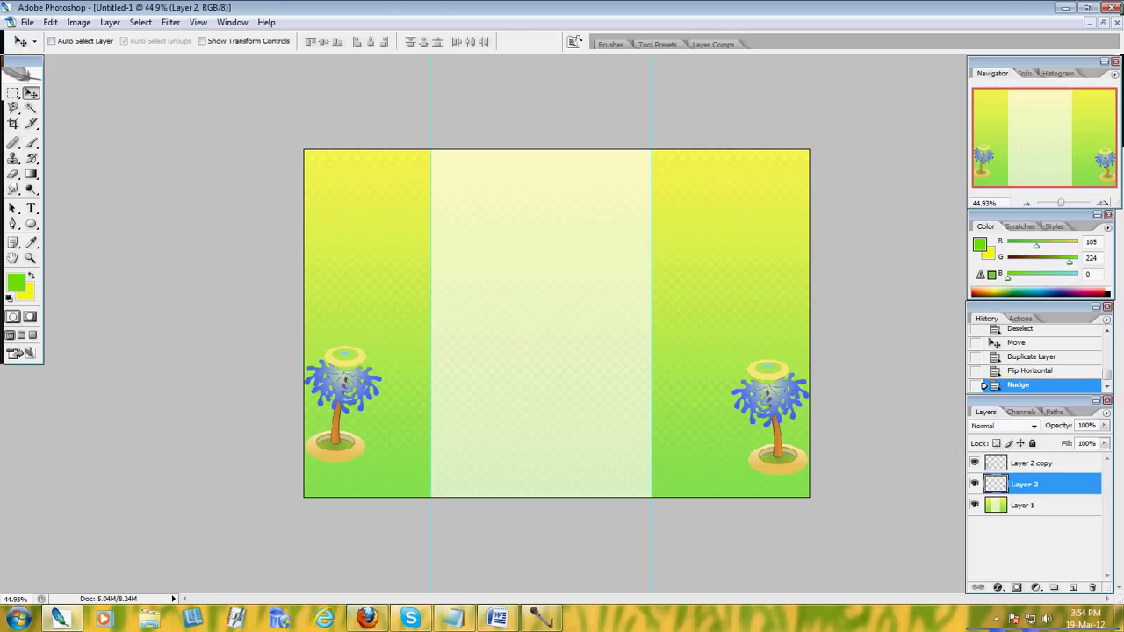
key("Up")
key("Up")
key("Up")
key("Up")
key("Up")
key("Up")
key("Up")
key("Up")
key("Up")
key("Up")
key("Up")
key("Up")
key("Up")
key("Up")
key("Up")
key("Up")
key("Up")
key("Up")
key("Up")
key("Up")
key("Up")
key("Up")
key("Up")
key("Up")
Step: Try a selection strip along the canvas bottom, deselect it, and switch to the browser
key("m")
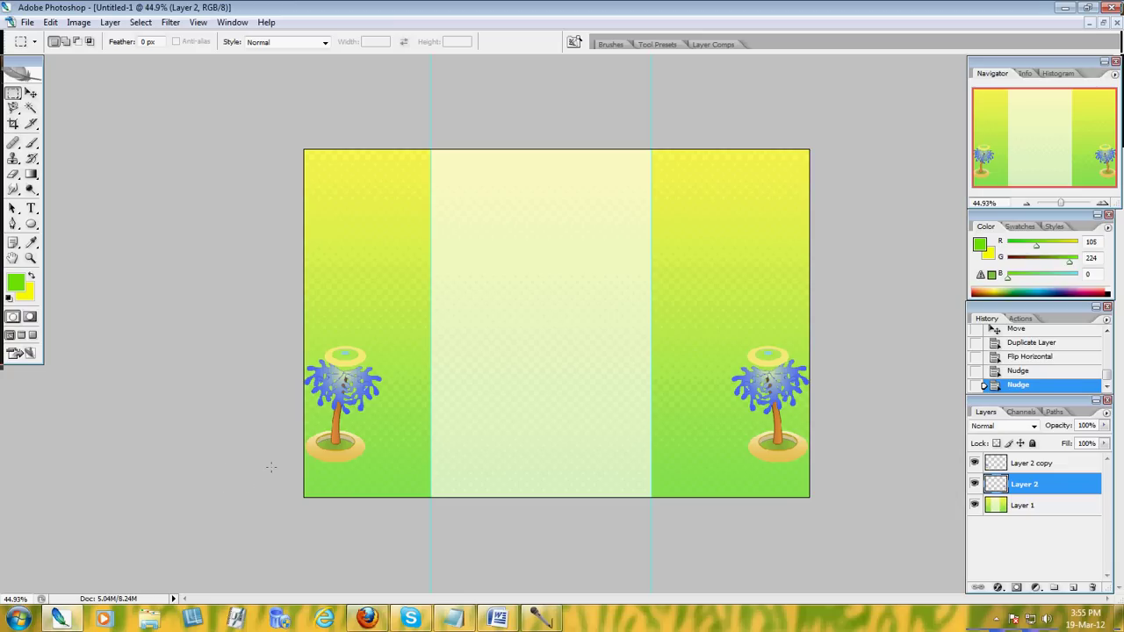
left_click_drag(393, 547, 811, 518)
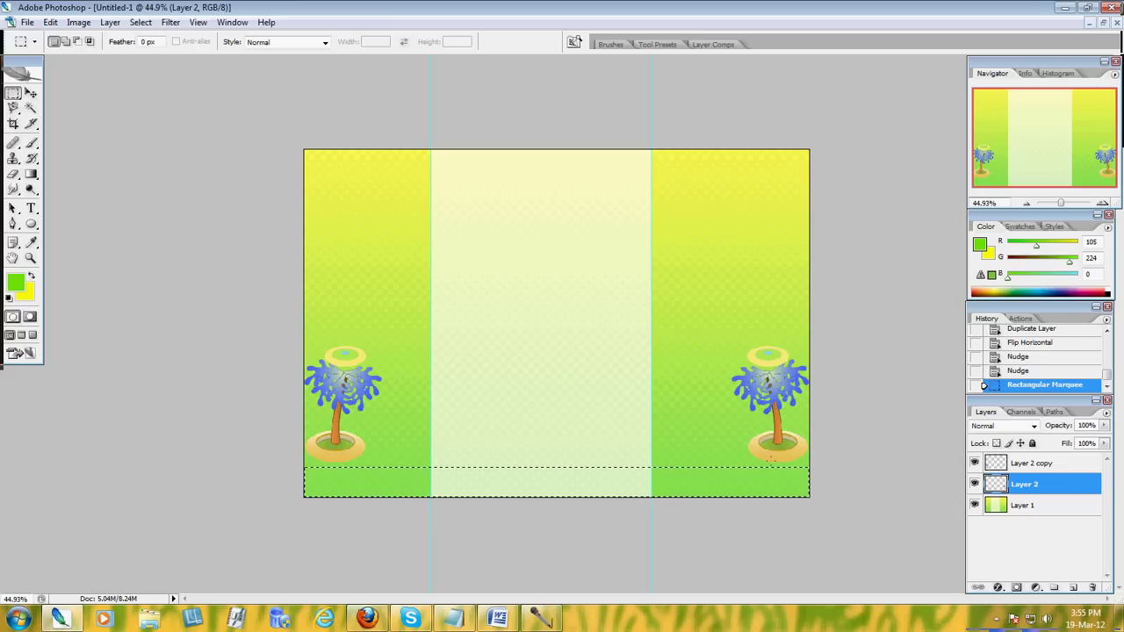
key("Down")
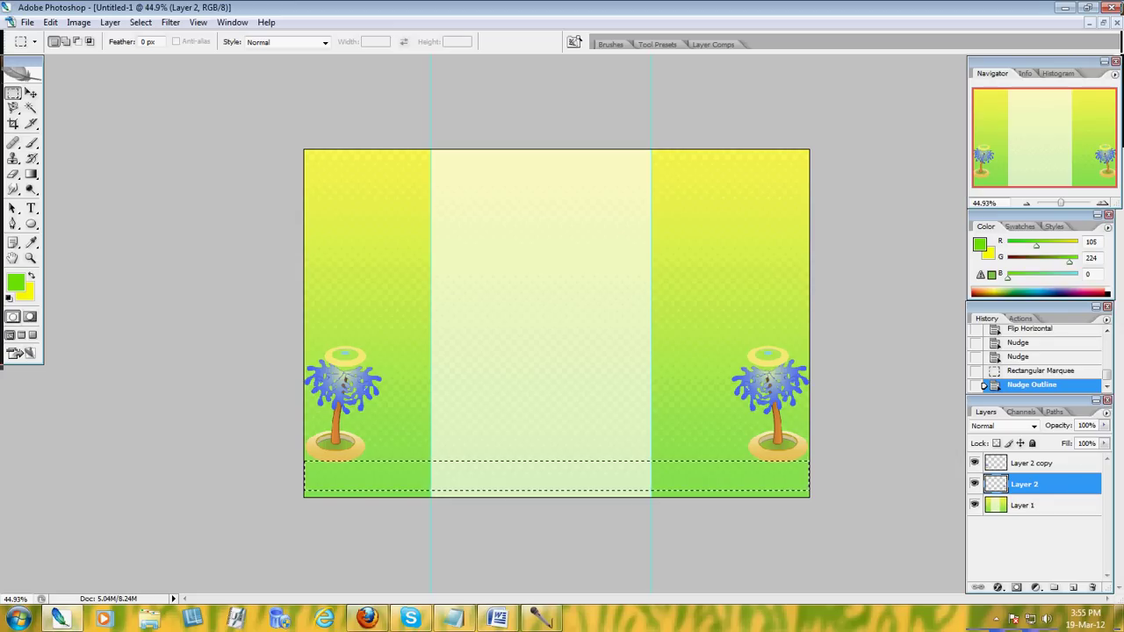
key("shift+Up")
key("shift+Up")
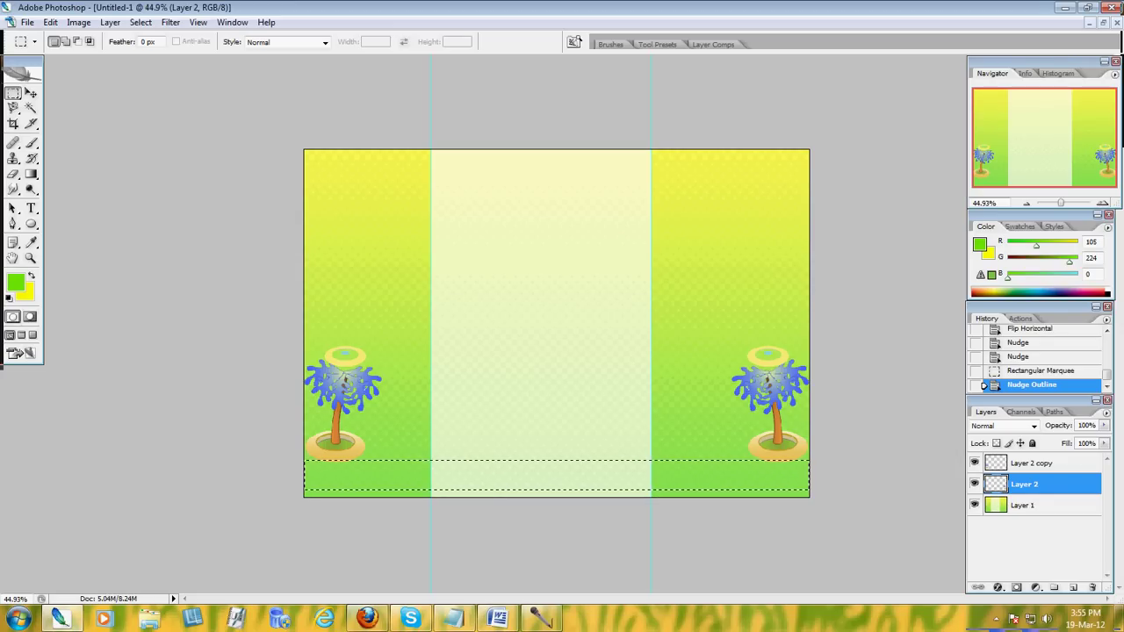
key("ctrl+d")
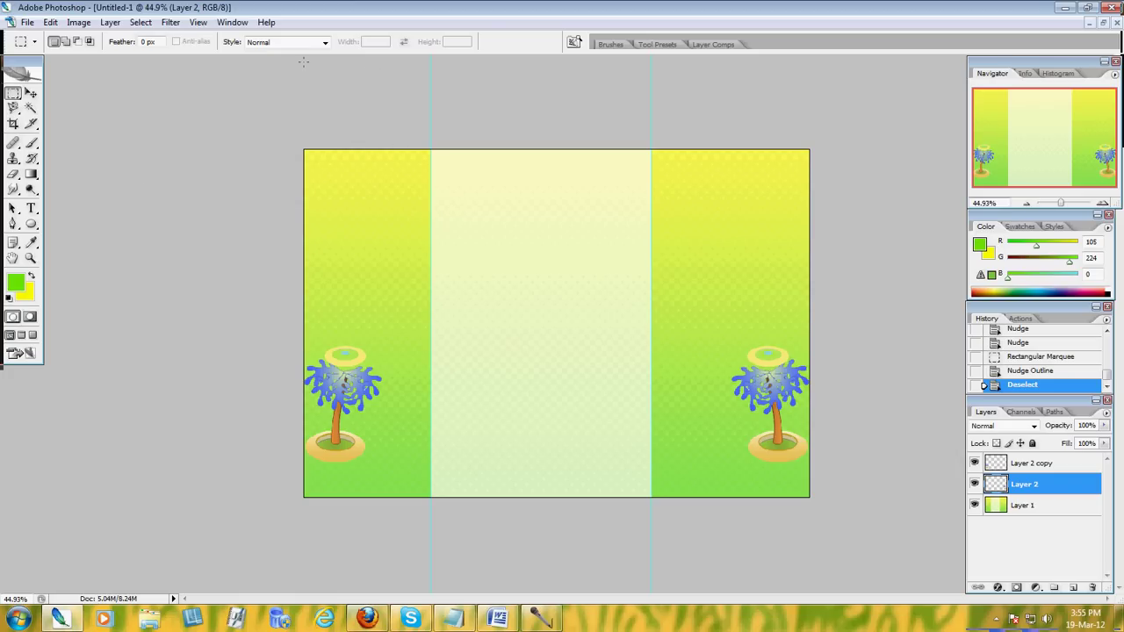
left_click(367, 618)
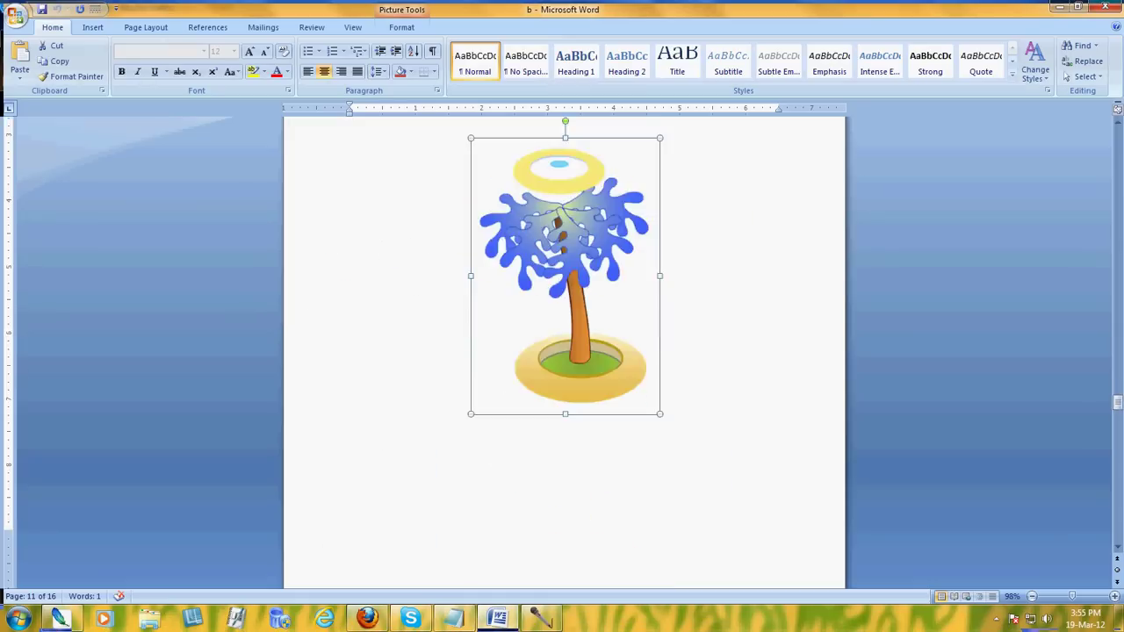
Step: Find and copy the red speaker picture in Word, then return to Photoshop
scroll(564, 351, "down", 8)
scroll(563, 352, "down", 8)
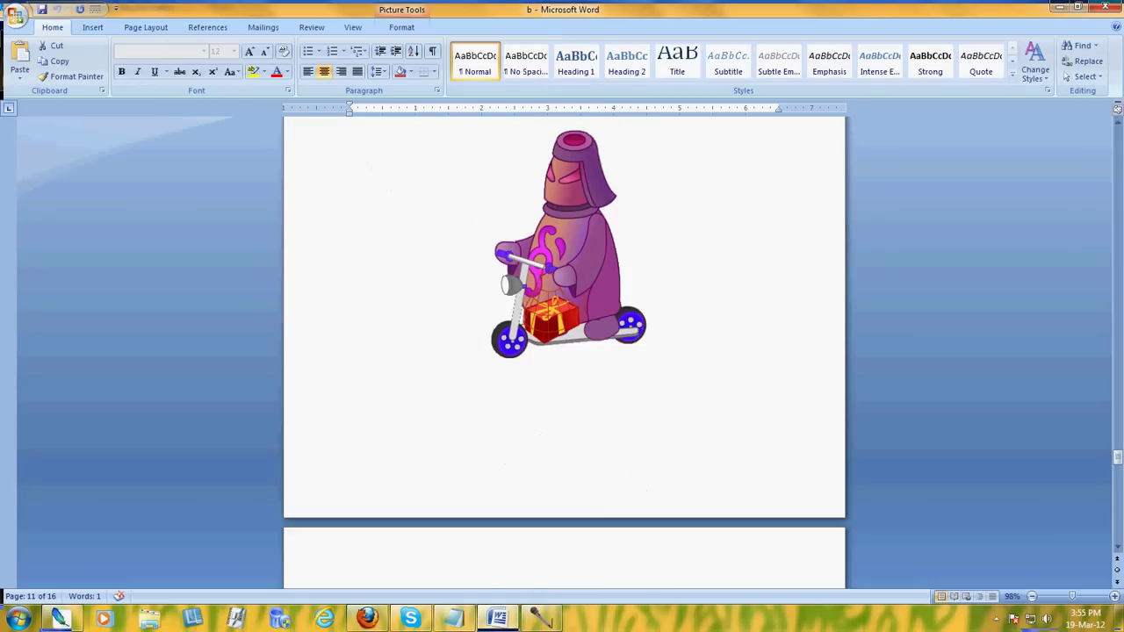
scroll(564, 352, "down", 8)
scroll(564, 352, "down", 6)
scroll(527, 352, "up", 1)
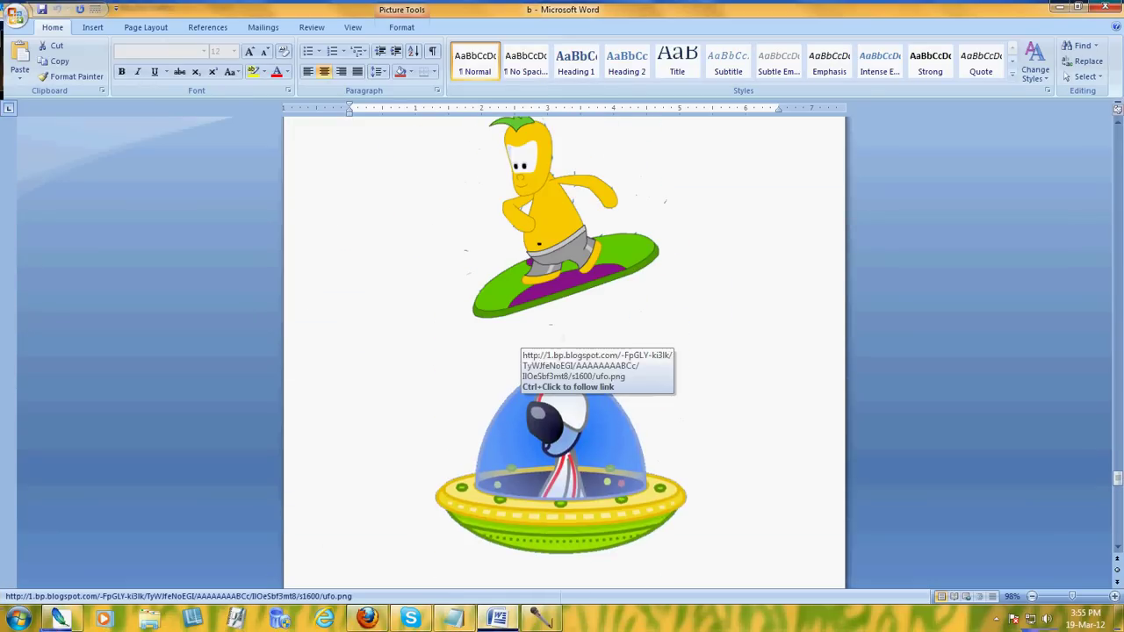
scroll(527, 351, "down", 3)
scroll(351, 211, "down", 5)
scroll(351, 211, "down", 5)
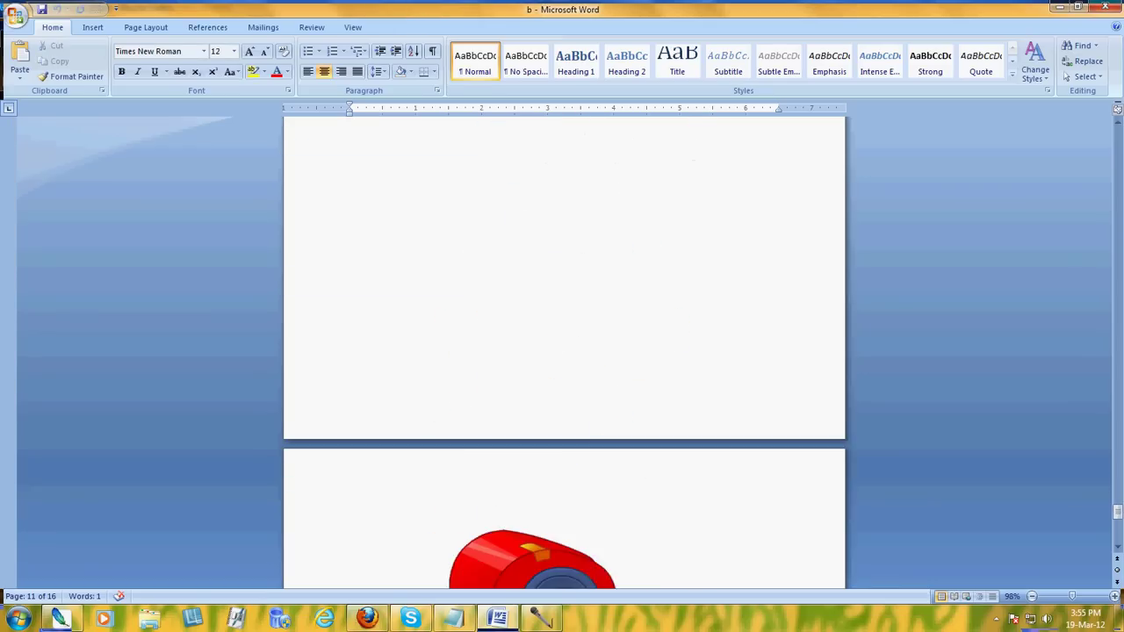
scroll(352, 211, "down", 4)
scroll(562, 352, "up", 5)
left_click(602, 167)
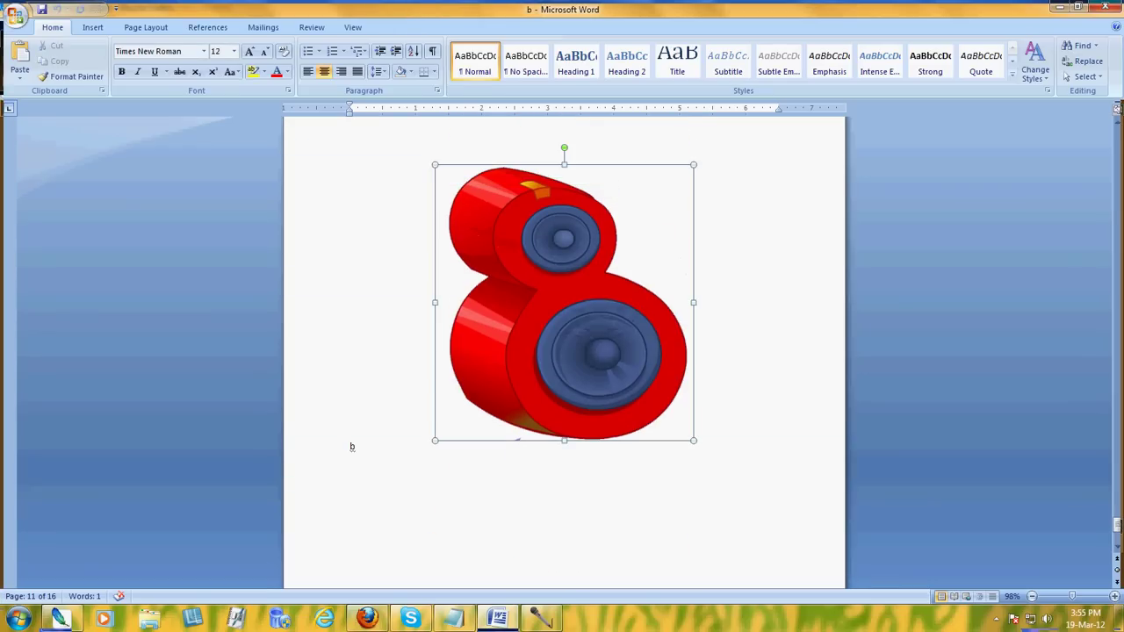
right_click(603, 167)
left_click(635, 183)
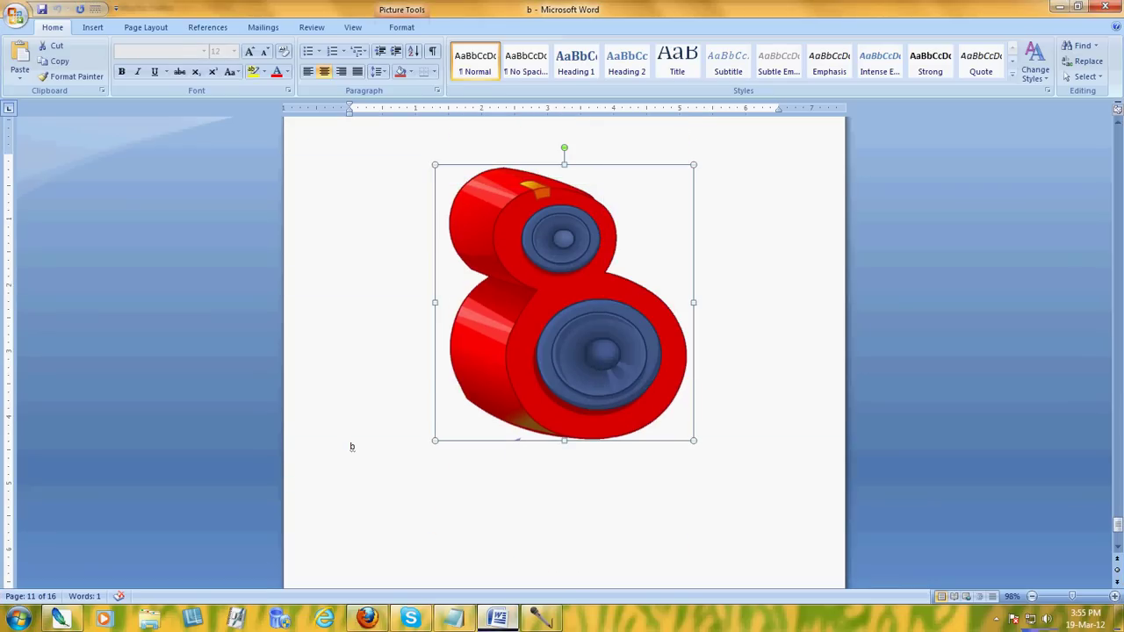
key("alt+Tab")
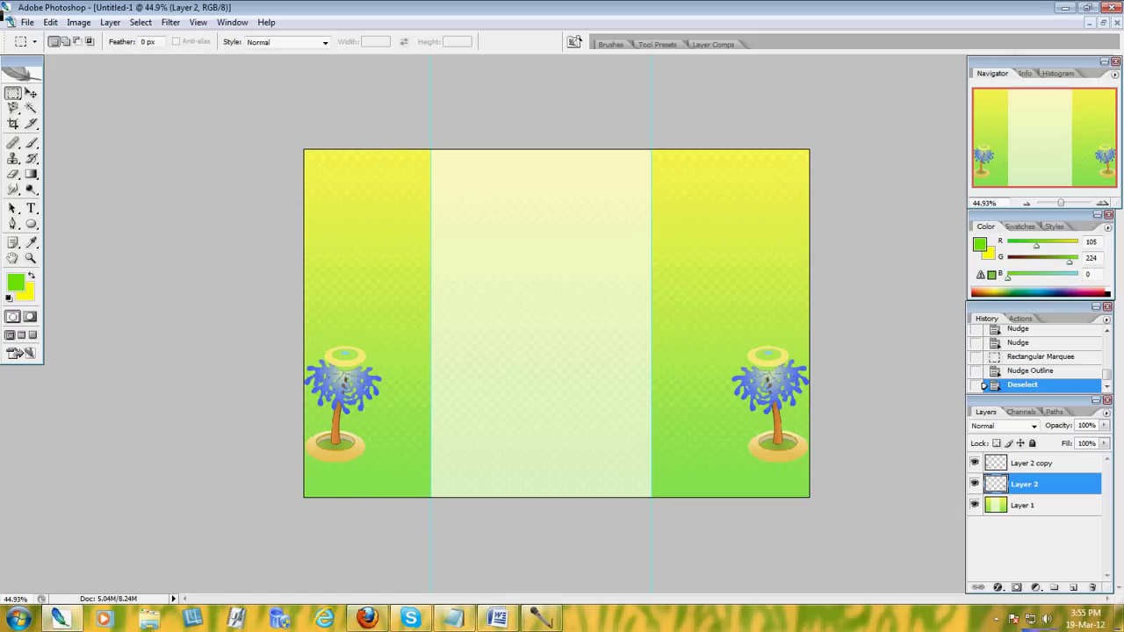
Step: Paste the red speaker as Layer 3, delete its white background, and move it to the bottom-left
key("ctrl+v")
key("w")
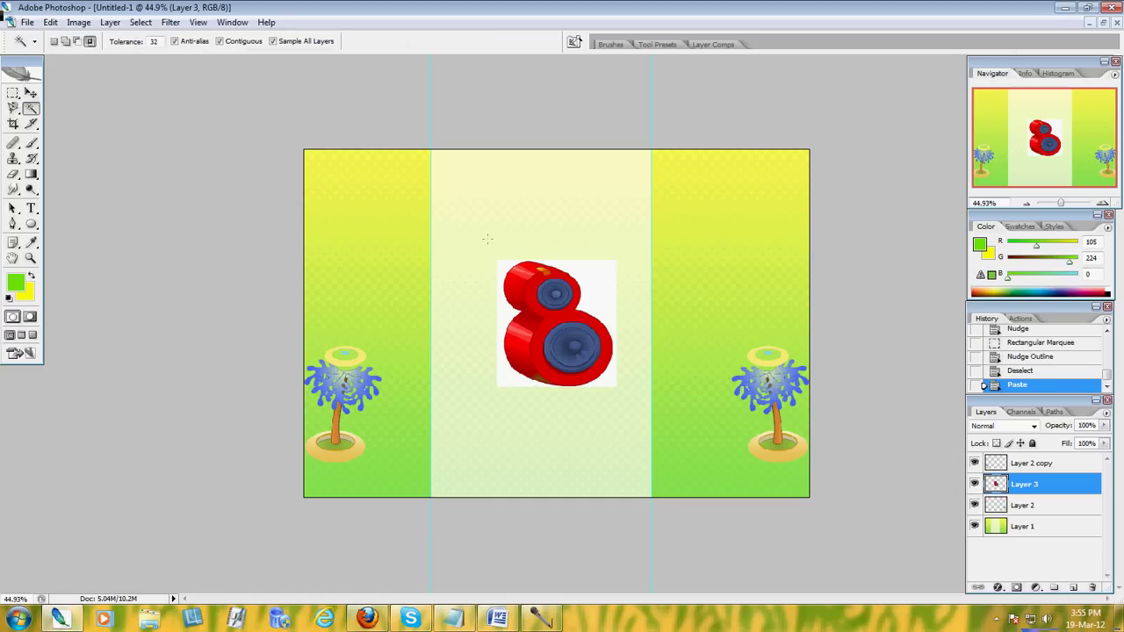
left_click(505, 268)
key("Delete")
key("Delete")
key("m")
key("ctrl+d")
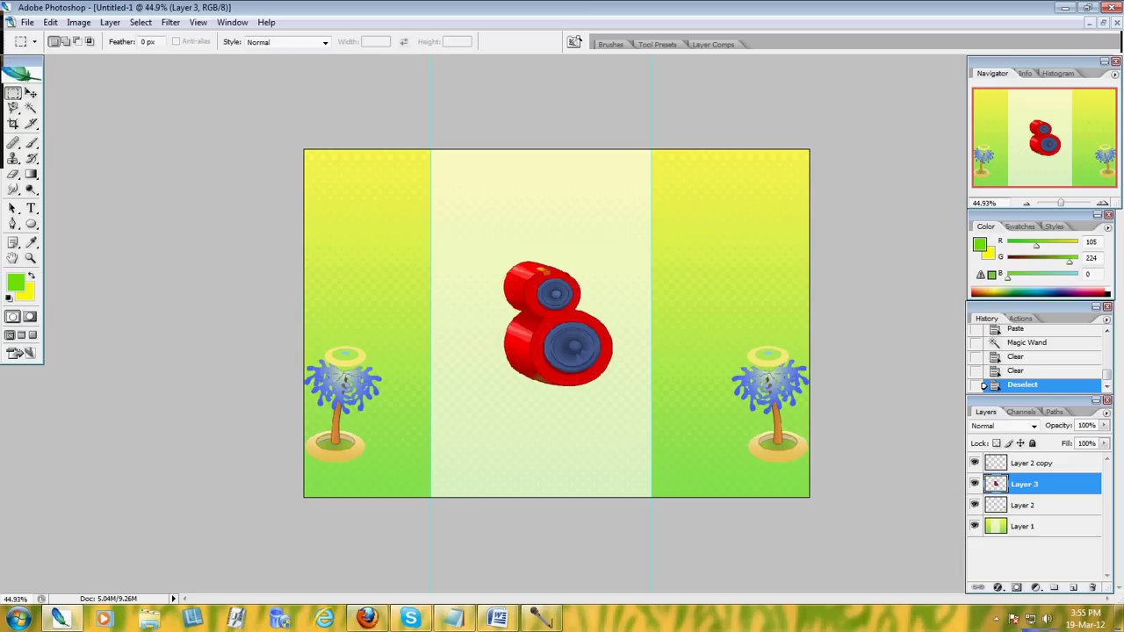
key("v")
mouse_move(557, 323)
left_mouse_down()
mouse_move(752, 226)
mouse_move(352, 213)
mouse_move(430, 250)
mouse_move(360, 234)
mouse_move(361, 265)
mouse_move(395, 291)
mouse_move(370, 284)
mouse_move(381, 417)
mouse_move(369, 448)
mouse_move(375, 401)
left_mouse_up()
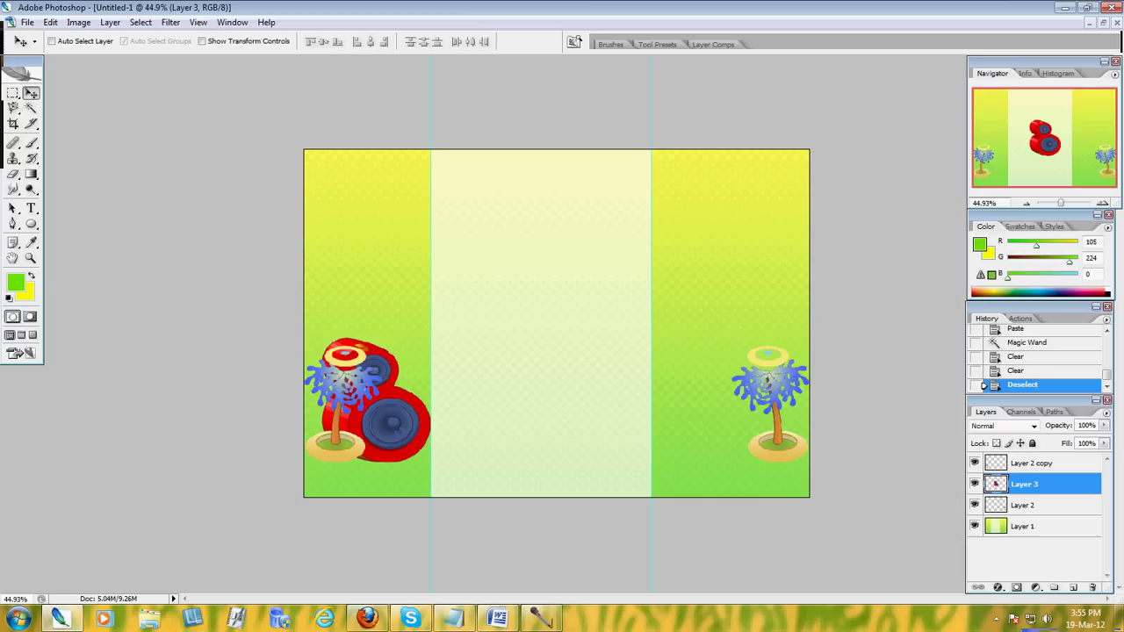
Step: Nudge the left palm tree copy further left so it hugs the canvas edge beside the speaker
left_click_drag(376, 401, 376, 402)
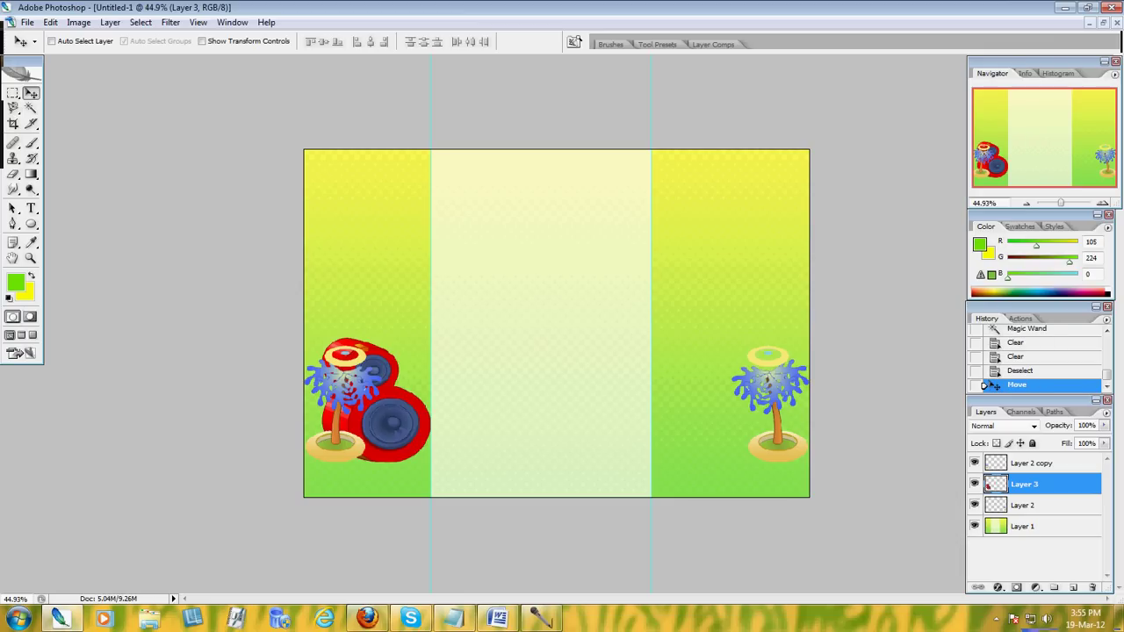
key("alt+bracketleft")
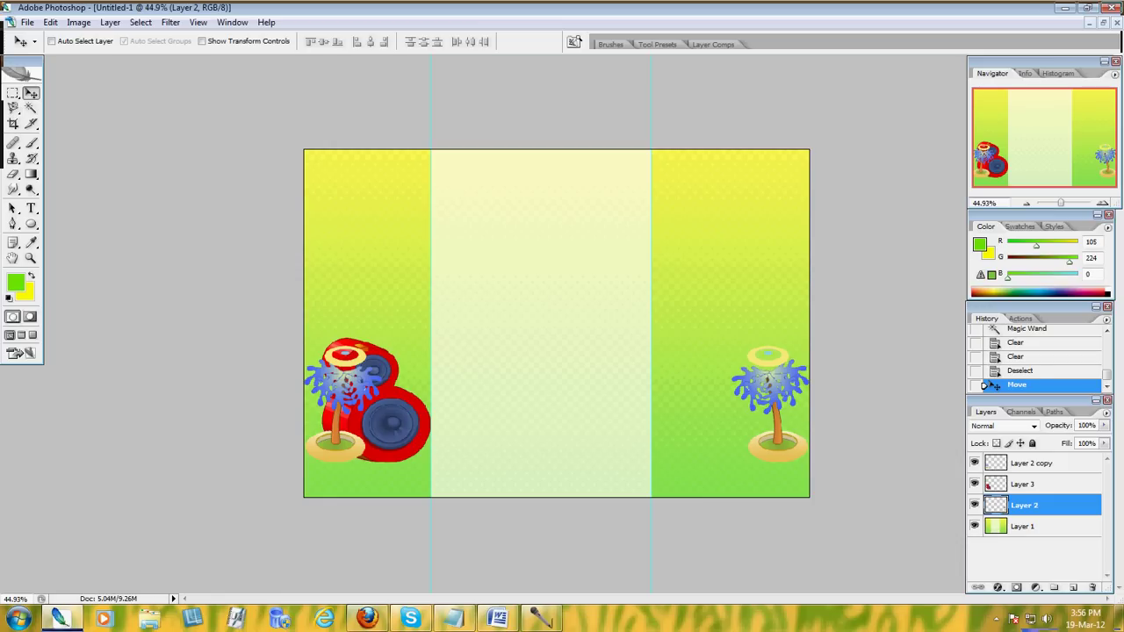
key("shift+Left")
key("shift+Left")
key("shift+Left")
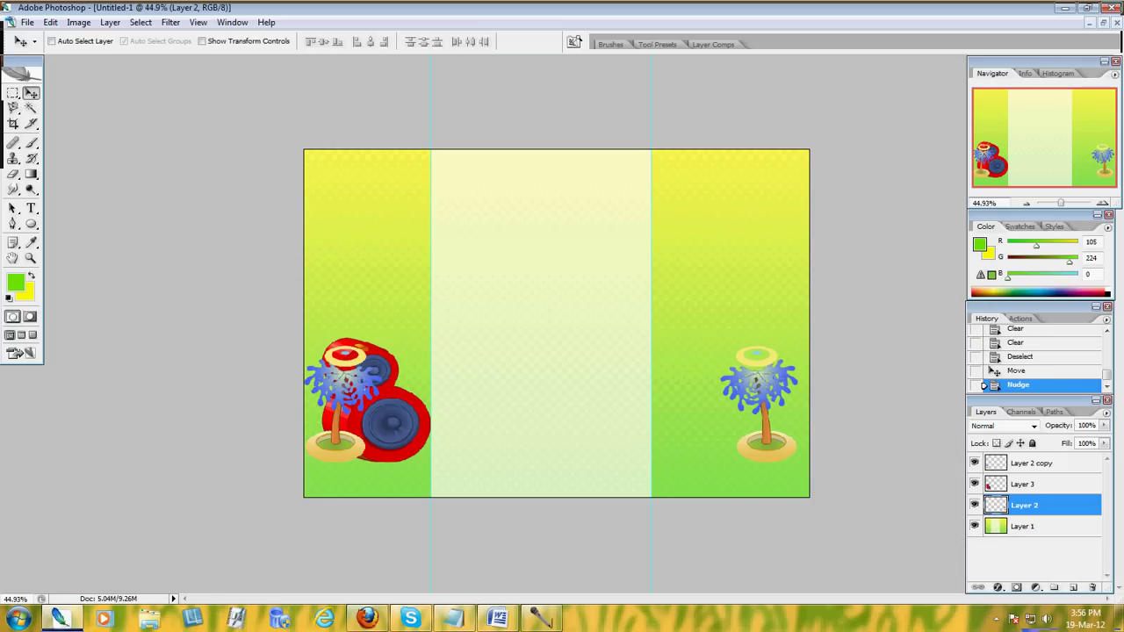
key("ctrl+z")
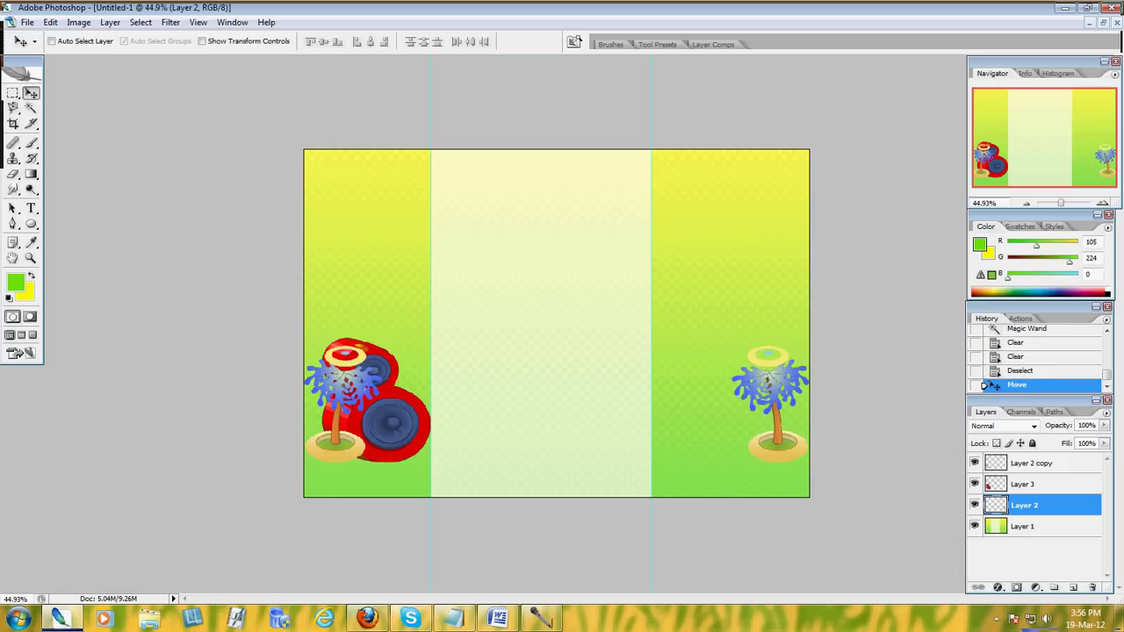
key("alt+bracketright")
key("alt+bracketright")
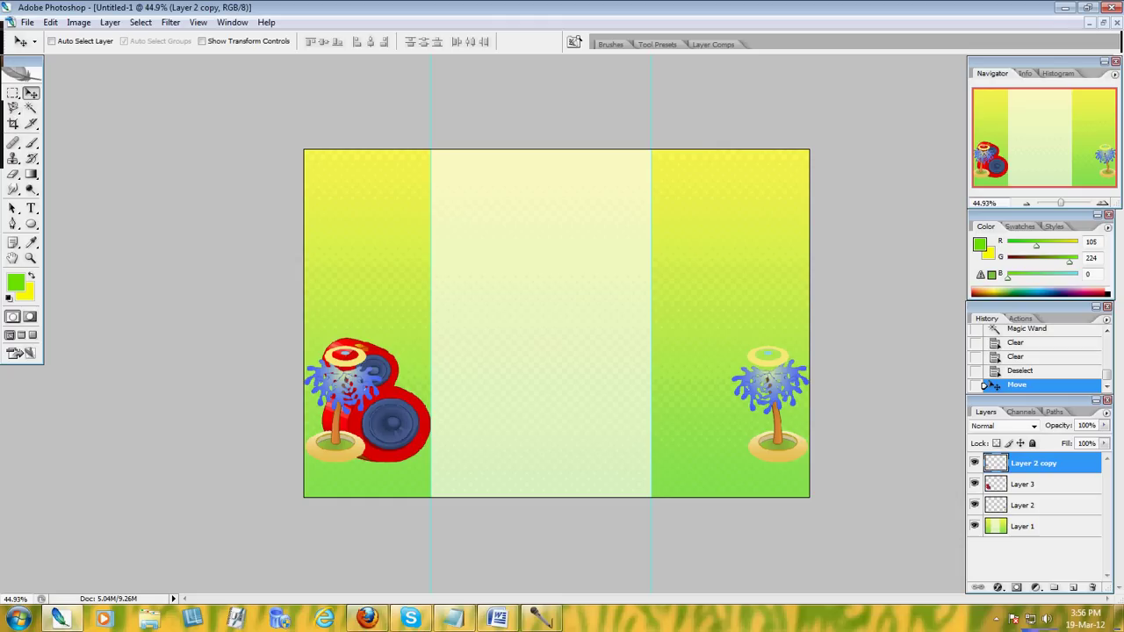
key("shift+Left")
key("shift+Left")
key("shift+Left")
key("shift+Left")
key("shift+Left")
key("shift+Left")
key("shift+Left")
key("shift+Left")
key("shift+Left")
key("Right")
key("Right")
key("Right")
key("Right")
key("Right")
key("Right")
key("Right")
key("Right")
key("Right")
key("Right")
key("Right")
key("Right")
key("Right")
key("Right")
key("Right")
key("Right")
key("Right")
key("Right")
key("Right")
key("Right")
key("Left")
key("Left")
key("Left")
key("Left")
key("Left")
key("Left")
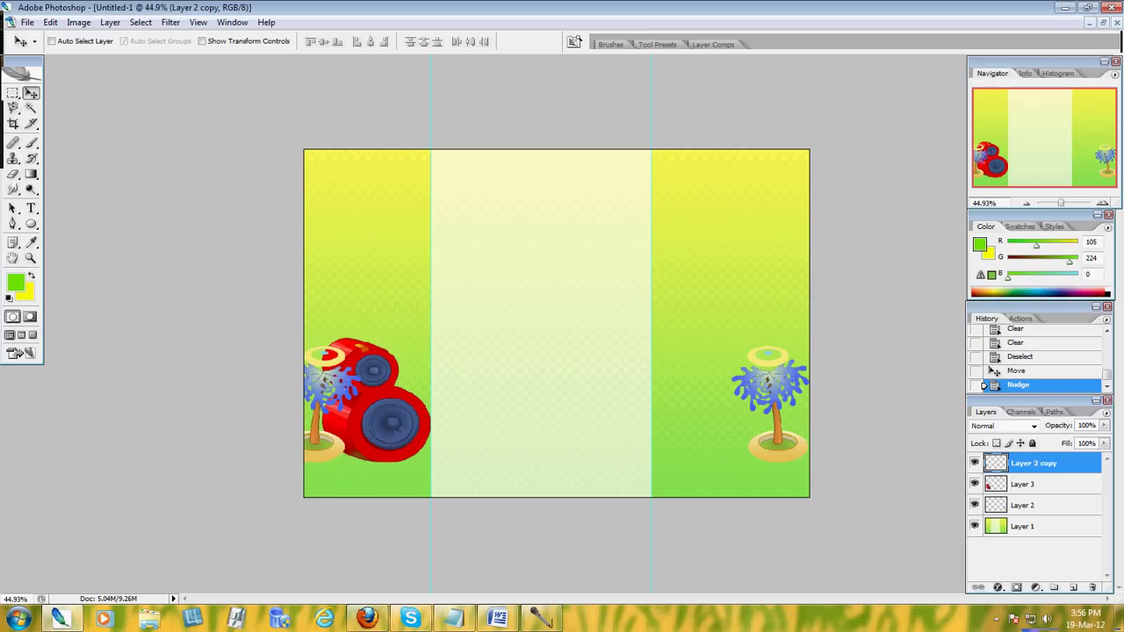
Step: Duplicate the speaker layer as Layer 3 copy and flip it horizontally
left_click(1023, 484)
right_click(1023, 484)
left_click(1007, 202)
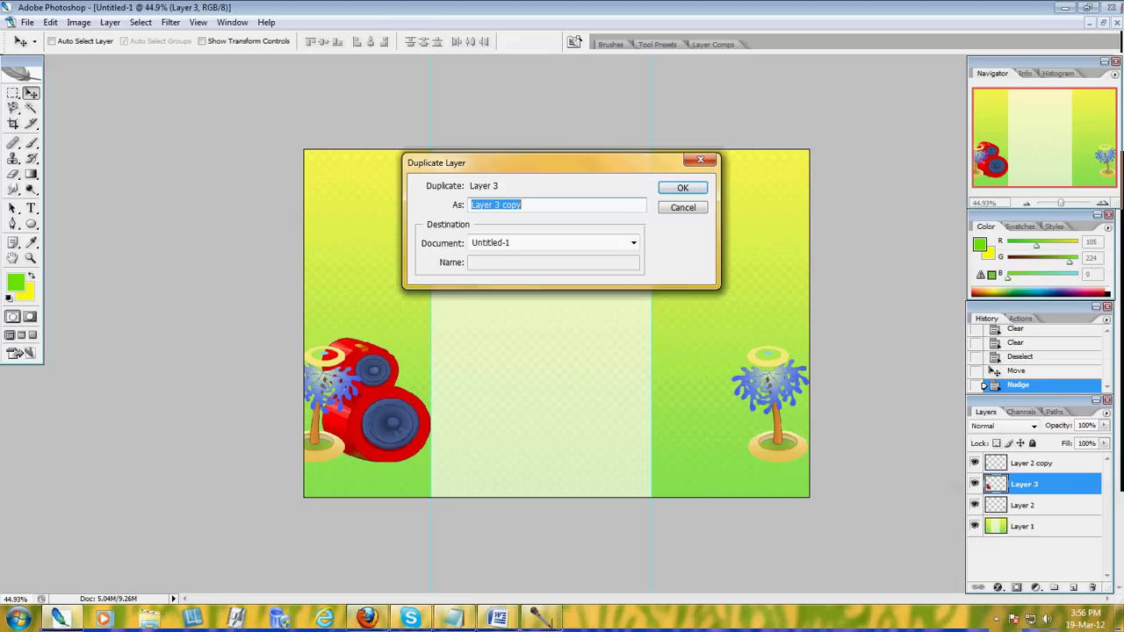
key("Return")
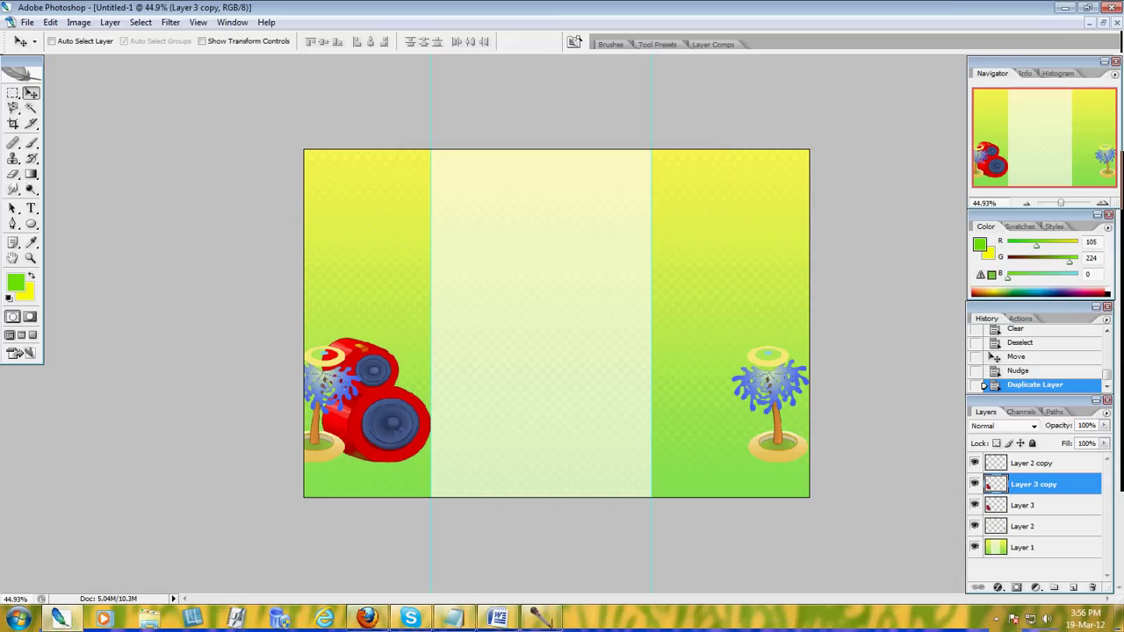
left_click(50, 22)
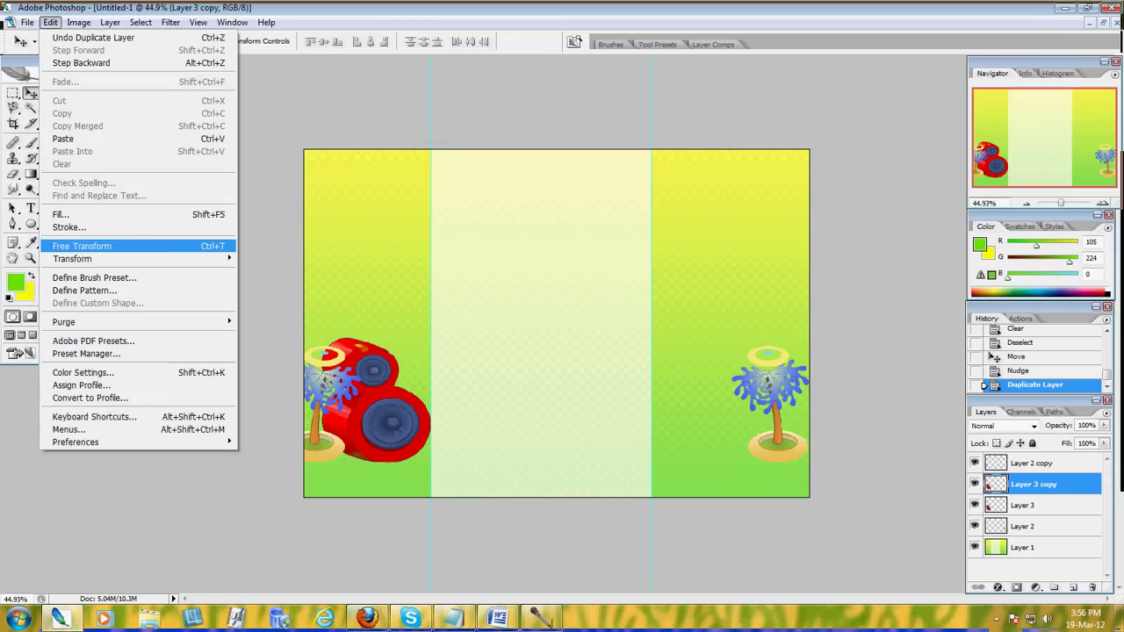
mouse_move(72, 258)
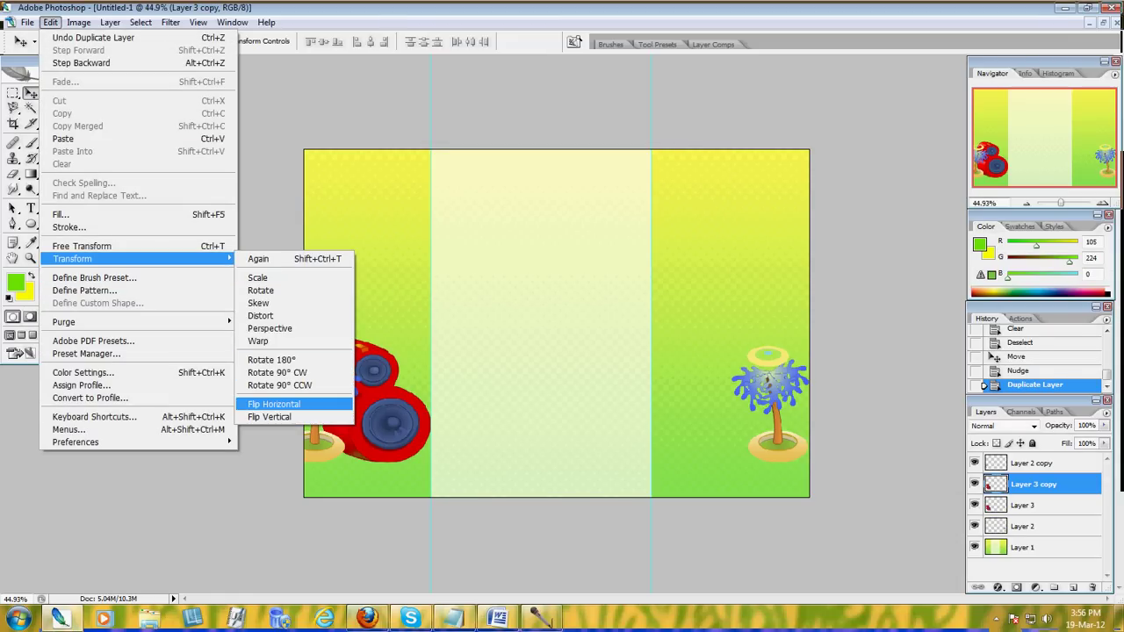
left_click(273, 404)
key("shift+Right")
key("shift+Right")
key("shift+Right")
key("shift+Right")
key("shift+Right")
key("shift+Right")
key("shift+Right")
key("shift+Right")
key("shift+Right")
key("shift+Right")
key("shift+Right")
key("shift+Right")
key("shift+Right")
key("shift+Right")
key("shift+Right")
key("shift+Right")
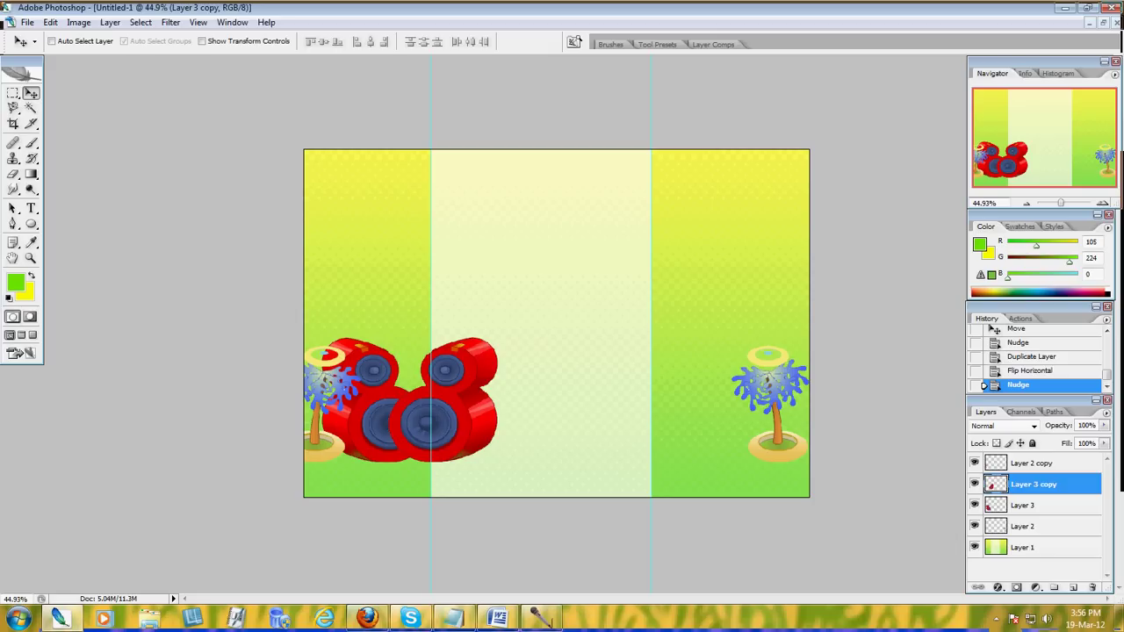
Step: Nudge the right palm tree a few pixels further right
key("alt+bracketleft")
key("alt+bracketleft")
key("shift+Right")
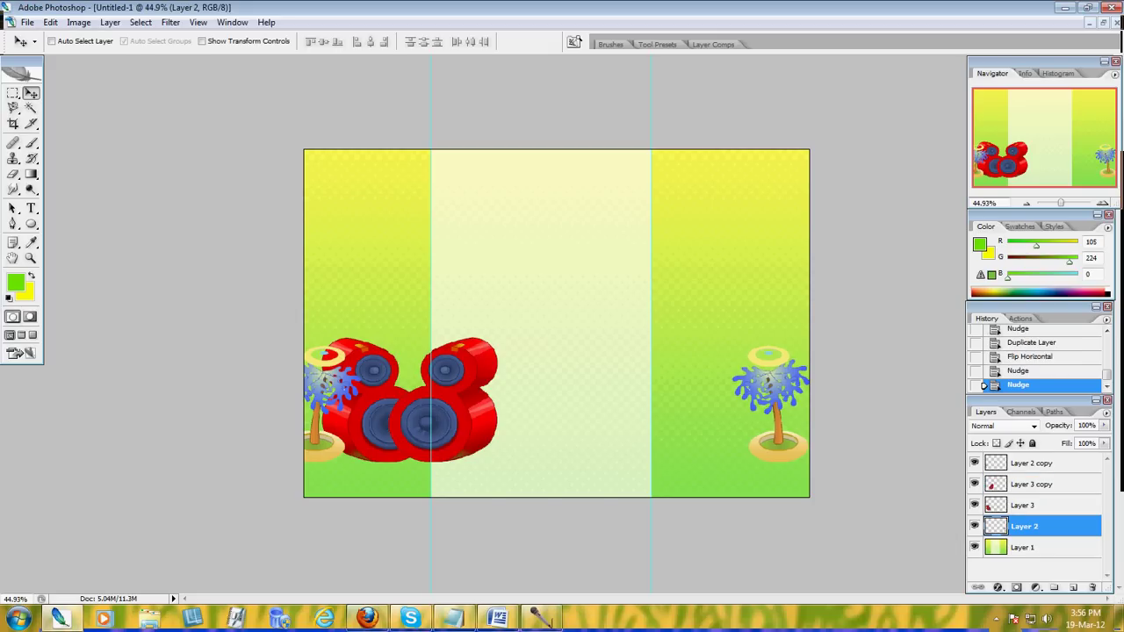
key("shift+Right")
key("shift+Right")
key("shift+Right")
key("Right")
key("Right")
key("Right")
key("Right")
key("Right")
key("Right")
key("Right")
key("Right")
key("Right")
key("Right")
key("Right")
key("Right")
key("Right")
key("Left")
key("Right")
key("Left")
key("Right")
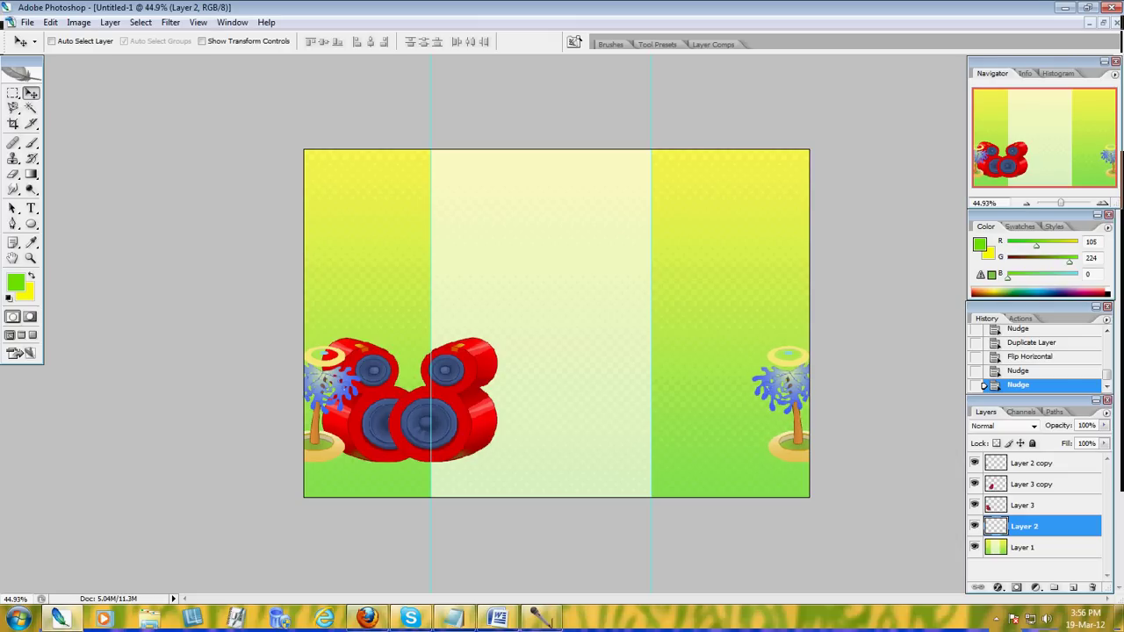
Step: Move the mirrored speaker into the right panel and stack Layer 2 above Layer 3 copy
key("alt+bracketright")
key("alt+bracketright")
key("shift+Right")
key("shift+Right")
key("shift+Right")
key("shift+Right")
key("shift+Right")
key("shift+Right")
key("shift+Right")
key("shift+Right")
key("shift+Right")
key("shift+Right")
key("shift+Right")
key("shift+Right")
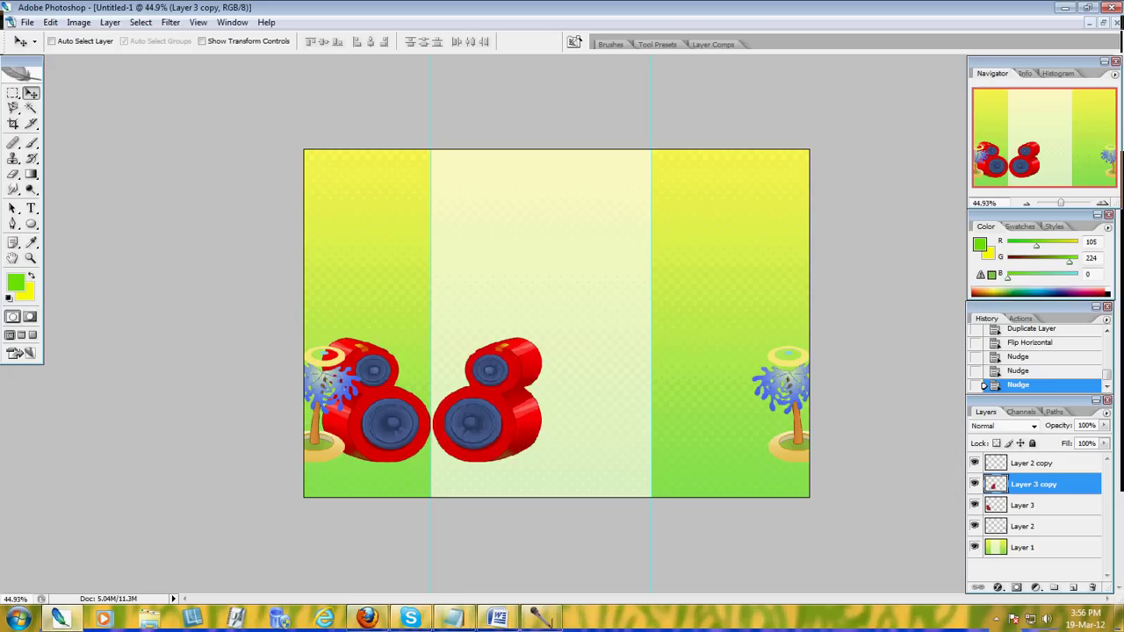
key("shift+Right")
key("shift+Right")
key("shift+Right")
key("shift+Right")
key("shift+Right")
key("shift+Right")
key("shift+Right")
key("shift+Right")
key("shift+Right")
key("shift+Right")
key("shift+Right")
key("shift+Right")
key("shift+Right")
key("shift+Right")
key("shift+Right")
key("shift+Right")
key("shift+Right")
key("shift+Right")
key("shift+Right")
key("shift+Right")
key("shift+Right")
key("shift+Right")
key("shift+Right")
key("shift+Right")
key("shift+Right")
key("shift+Right")
key("shift+Right")
key("shift+Right")
key("shift+Right")
key("shift+Right")
key("shift+Right")
key("shift+Right")
key("shift+Right")
key("shift+Right")
key("shift+Right")
key("shift+Right")
key("shift+Right")
key("shift+Right")
key("shift+Right")
key("shift+Right")
key("shift+Right")
key("shift+Right")
key("shift+Right")
key("shift+Right")
key("shift+Right")
key("shift+Right")
key("shift+Right")
key("shift+Right")
key("shift+Right")
key("shift+Right")
key("shift+Right")
key("shift+Right")
key("shift+Right")
key("shift+Right")
key("shift+Right")
key("shift+Right")
key("shift+Right")
key("shift+Right")
key("shift+Right")
key("shift+Right")
key("shift+Right")
key("shift+Right")
key("shift+Right")
key("shift+Right")
key("Left")
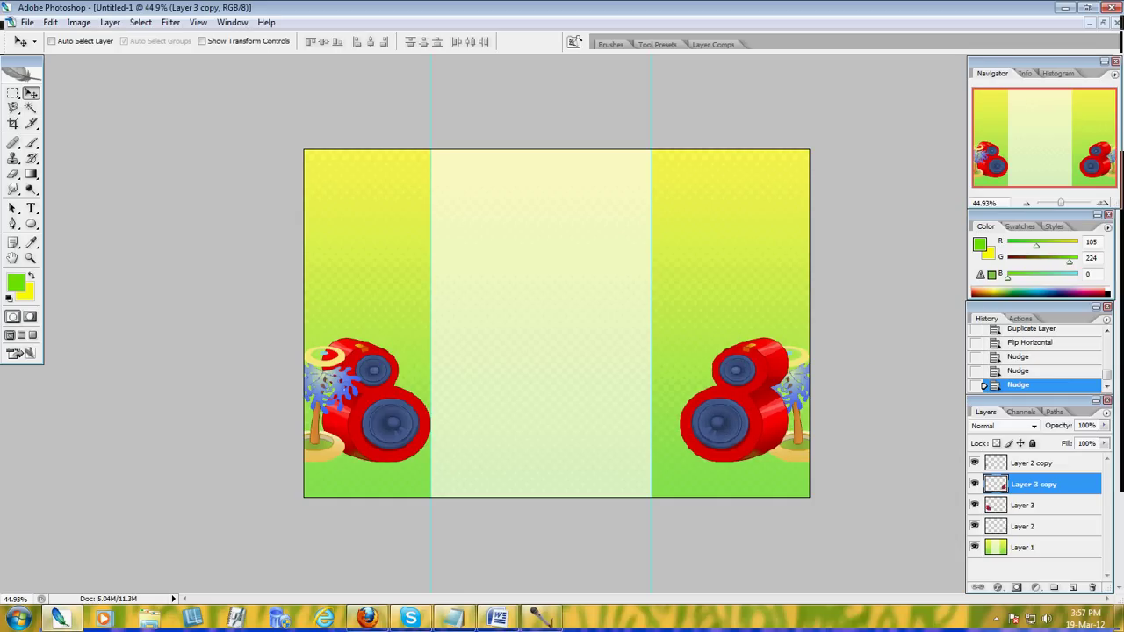
left_click_drag(1023, 526, 1027, 474)
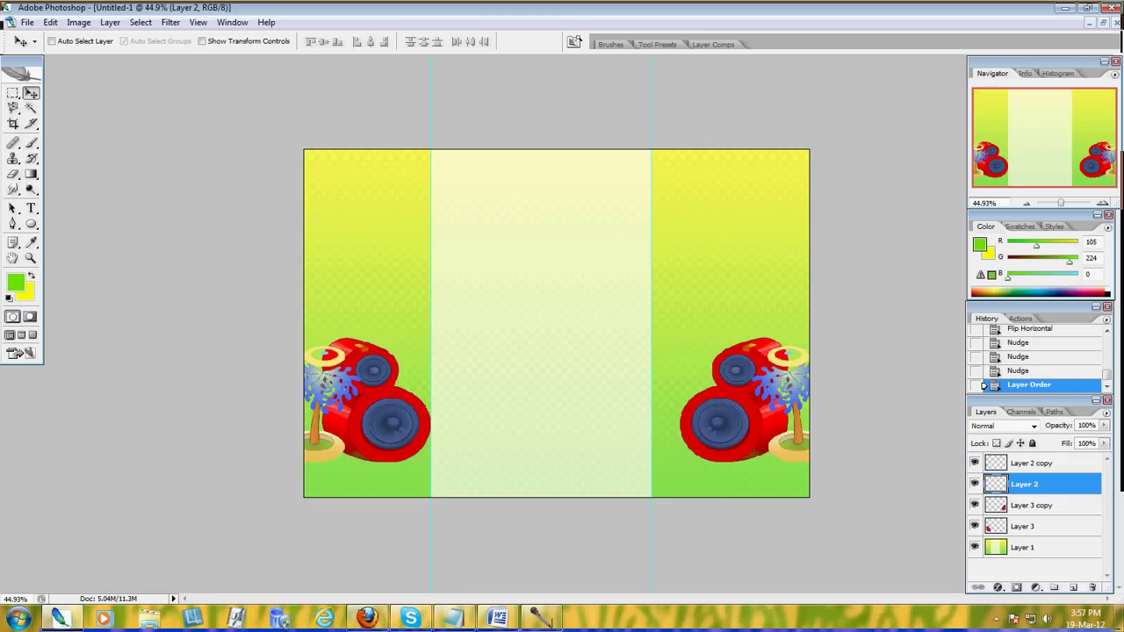
Step: Search Google Images for 'SUN cartoon pic' and look over the results
left_click(360, 620)
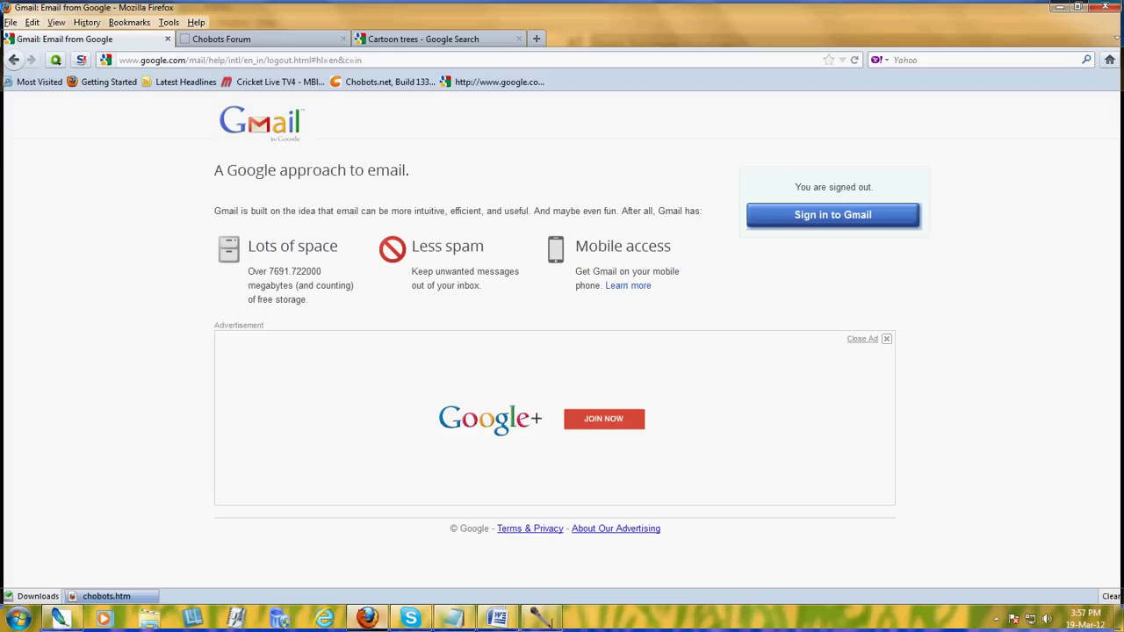
type("sUN")
key("BackSpace")
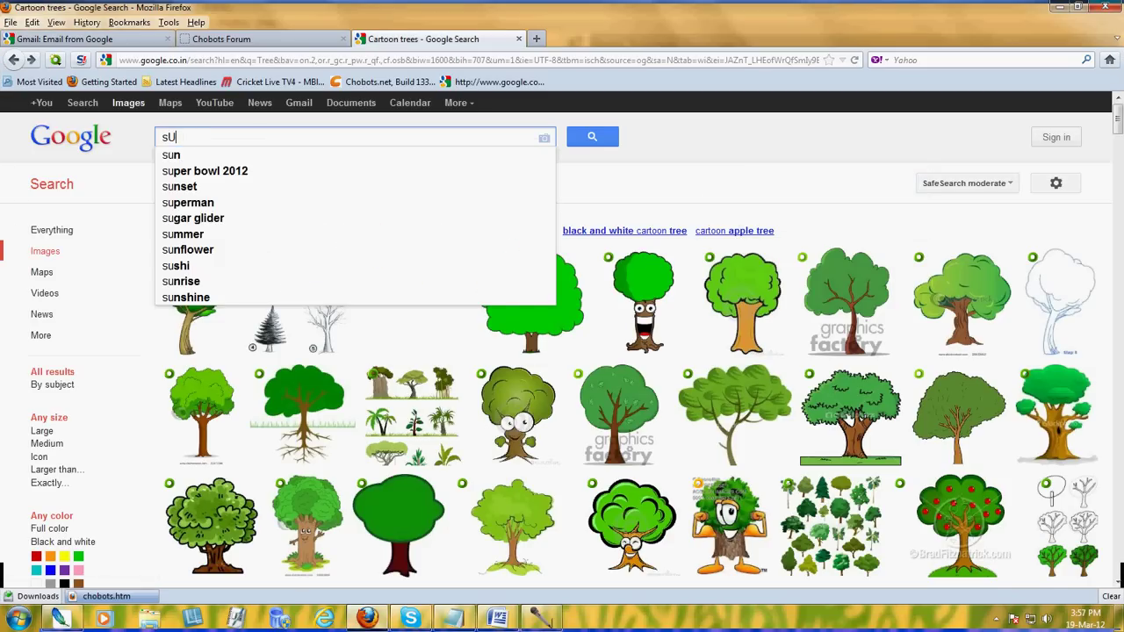
key("BackSpace")
key("BackSpace")
type("SUN ")
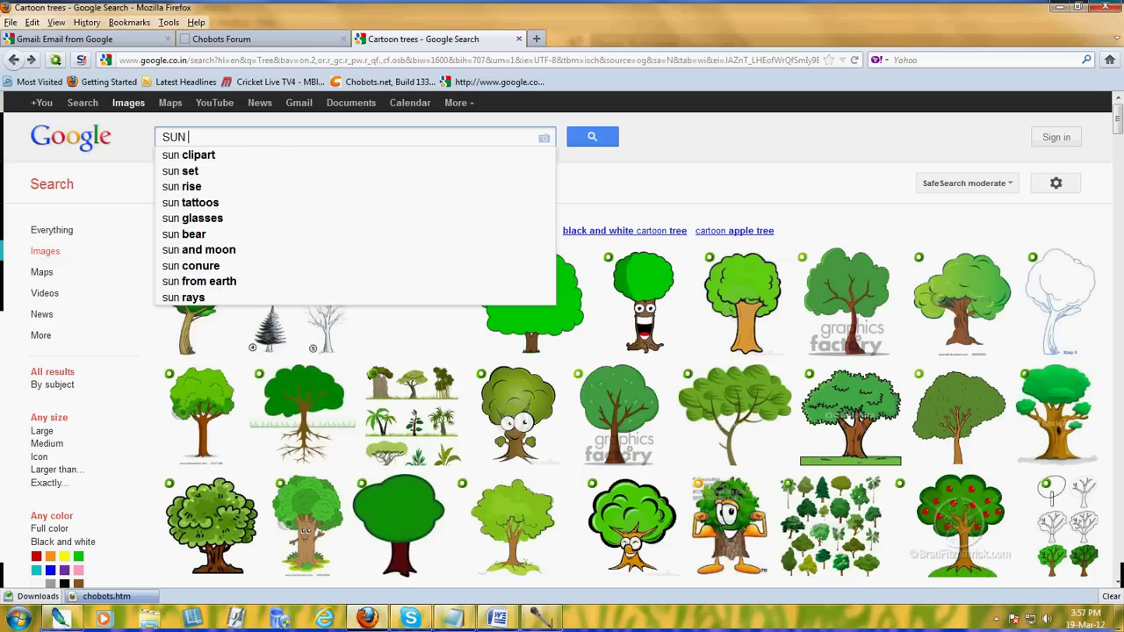
type("ca")
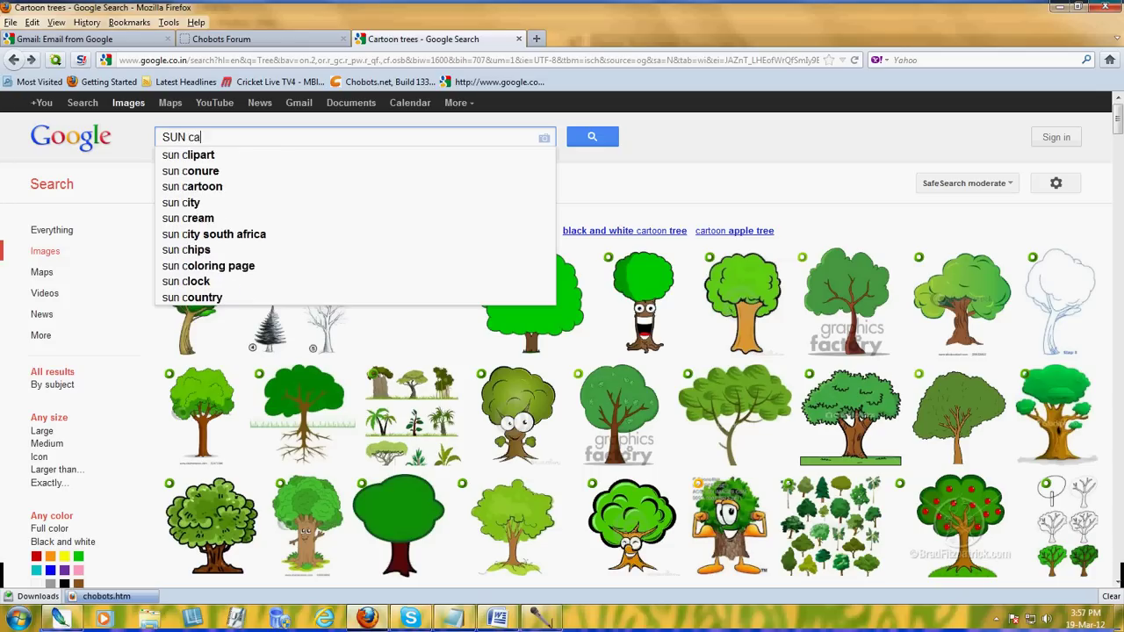
type("rtoon pic")
key("Return")
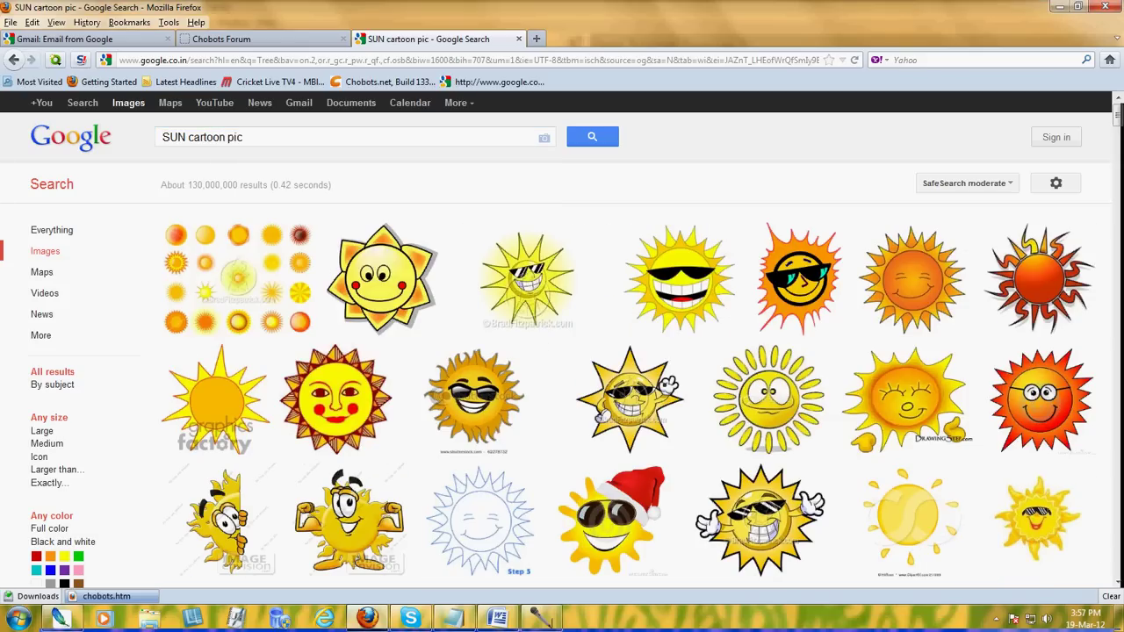
scroll(527, 281, "down", 3)
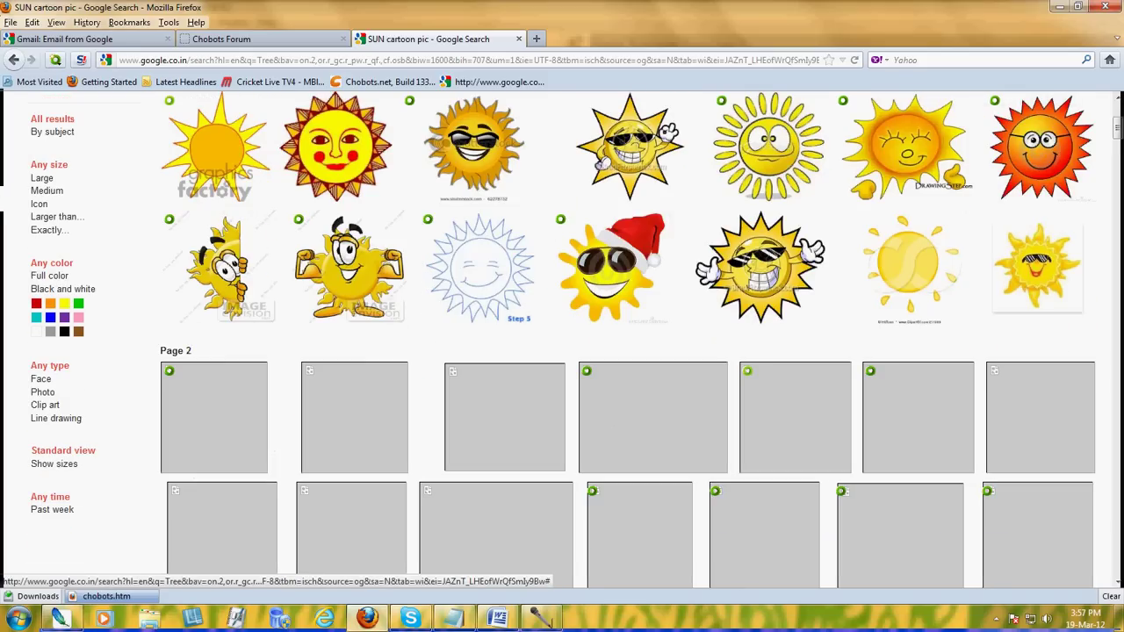
scroll(1036, 264, "up", 3)
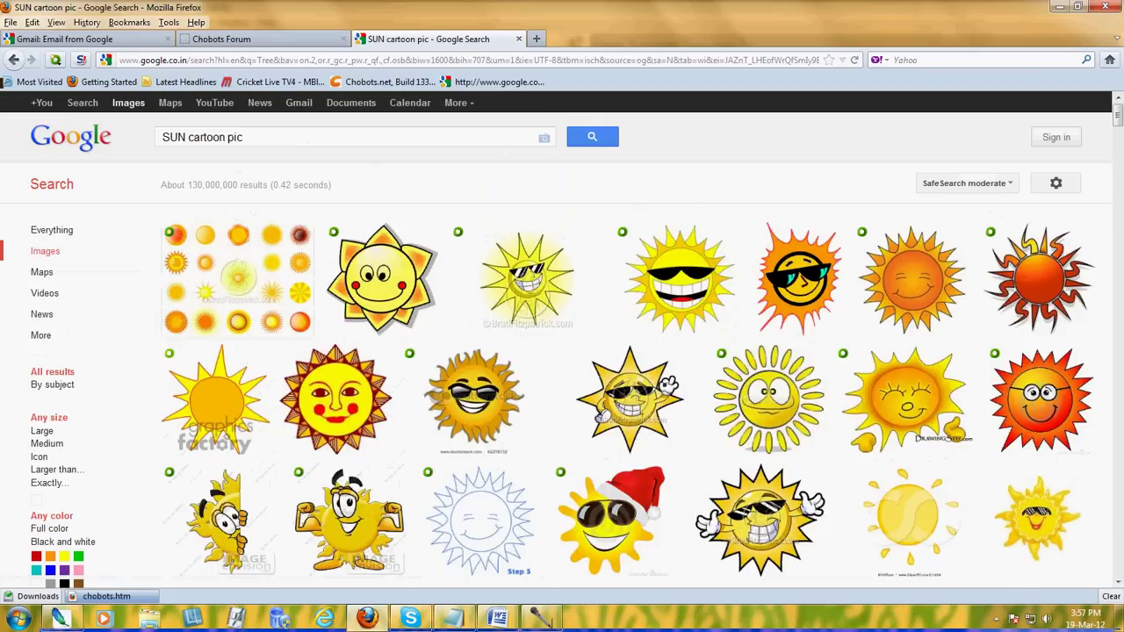
Step: Shorten the image search to plain 'SUN' and browse the results
left_click_drag(244, 137, 188, 137)
key("BackSpace")
key("Return")
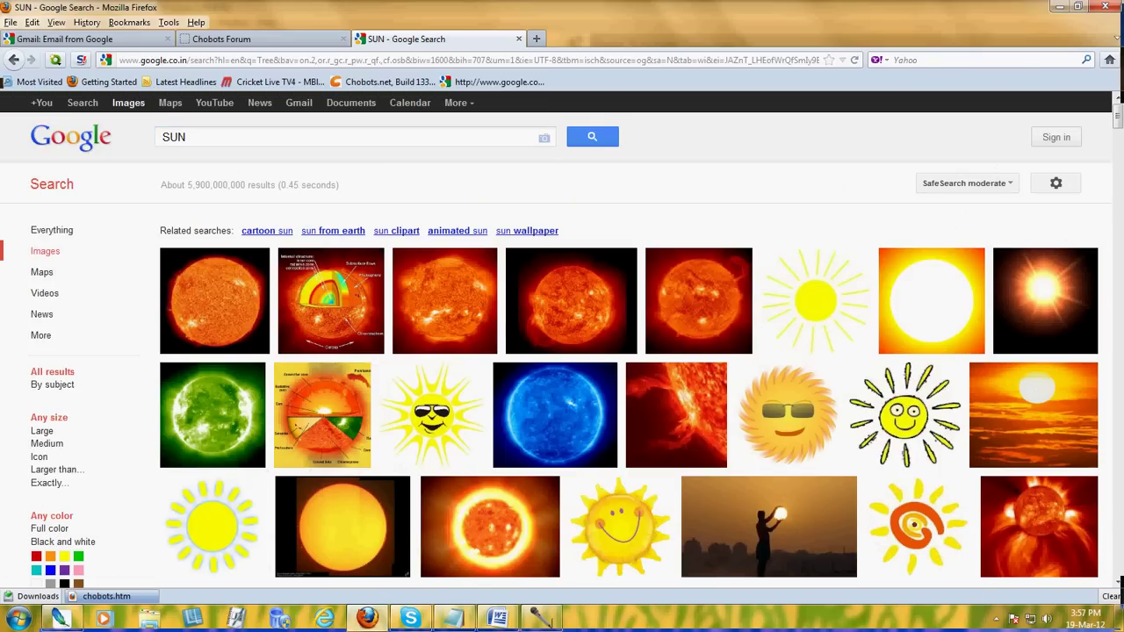
scroll(562, 351, "down", 10)
scroll(562, 351, "up", 6)
scroll(562, 352, "up", 2)
scroll(562, 351, "up", 2)
scroll(562, 352, "down", 10)
scroll(562, 352, "down", 5)
scroll(562, 351, "up", 3)
scroll(562, 351, "up", 4)
scroll(562, 351, "up", 4)
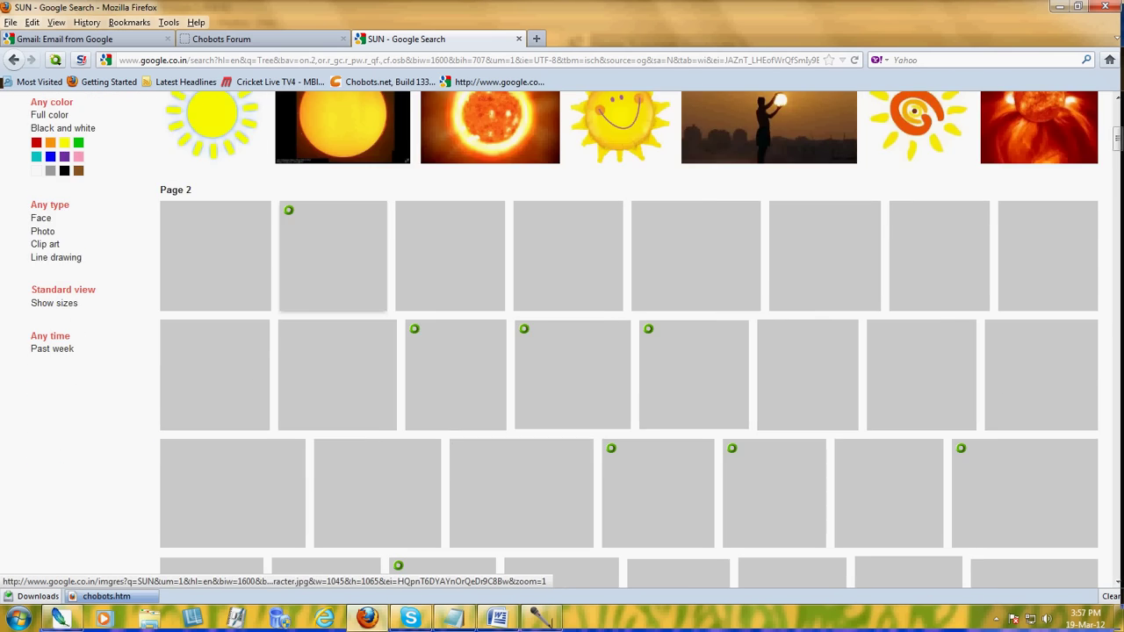
scroll(562, 352, "up", 2)
scroll(562, 351, "up", 5)
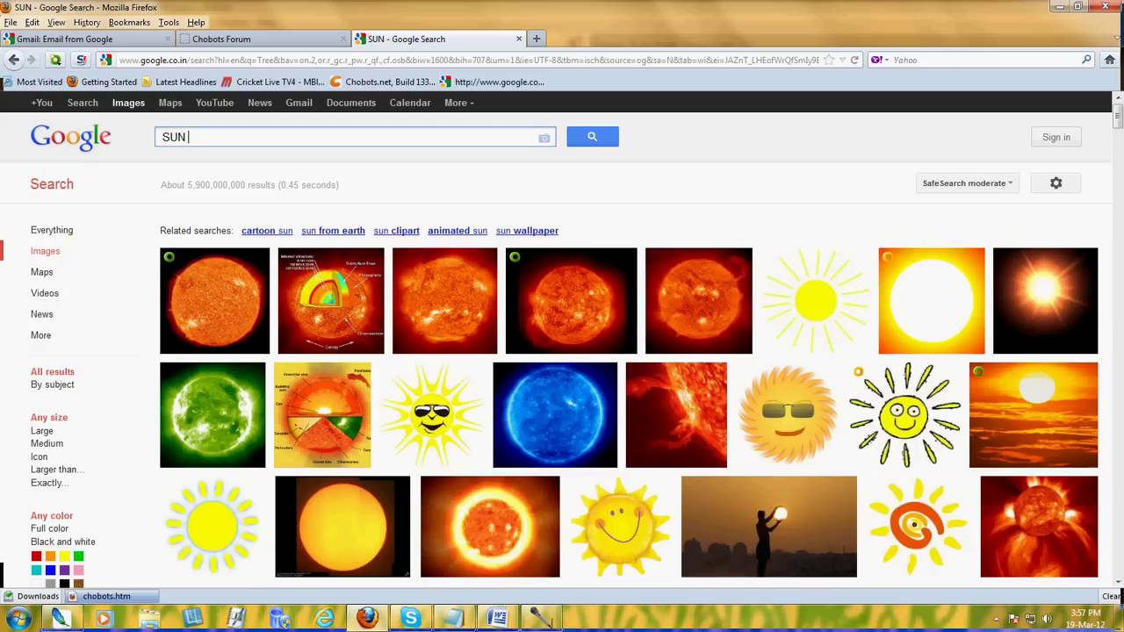
Step: Search 'SUN picture' and open the large preview of the yellow cartoon sun
type("picture")
key("Return")
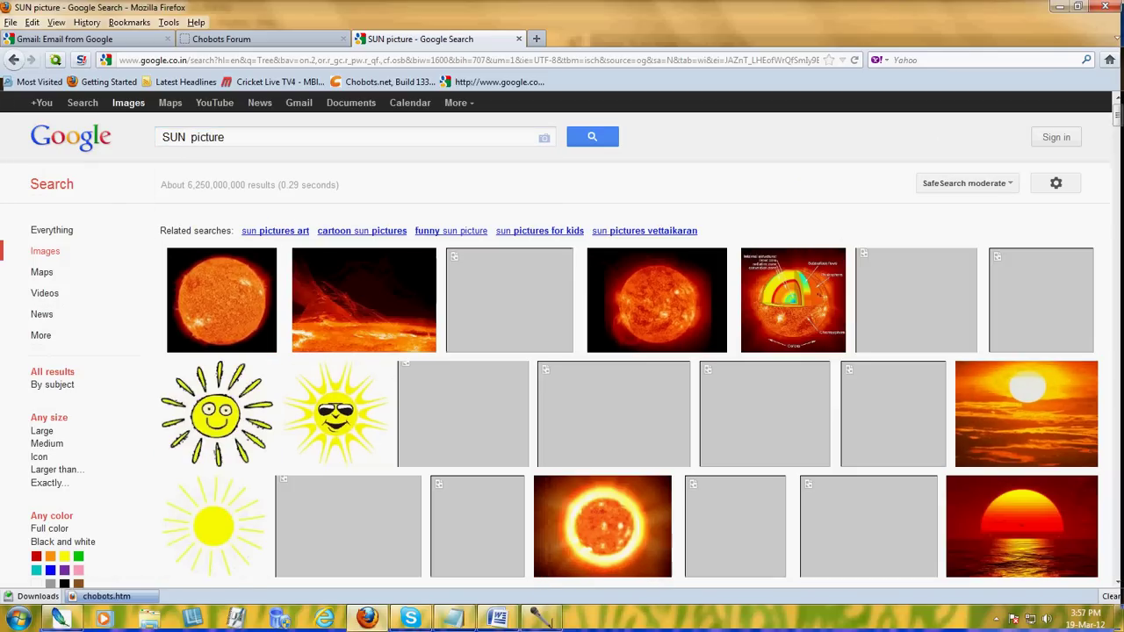
scroll(563, 352, "down", 2)
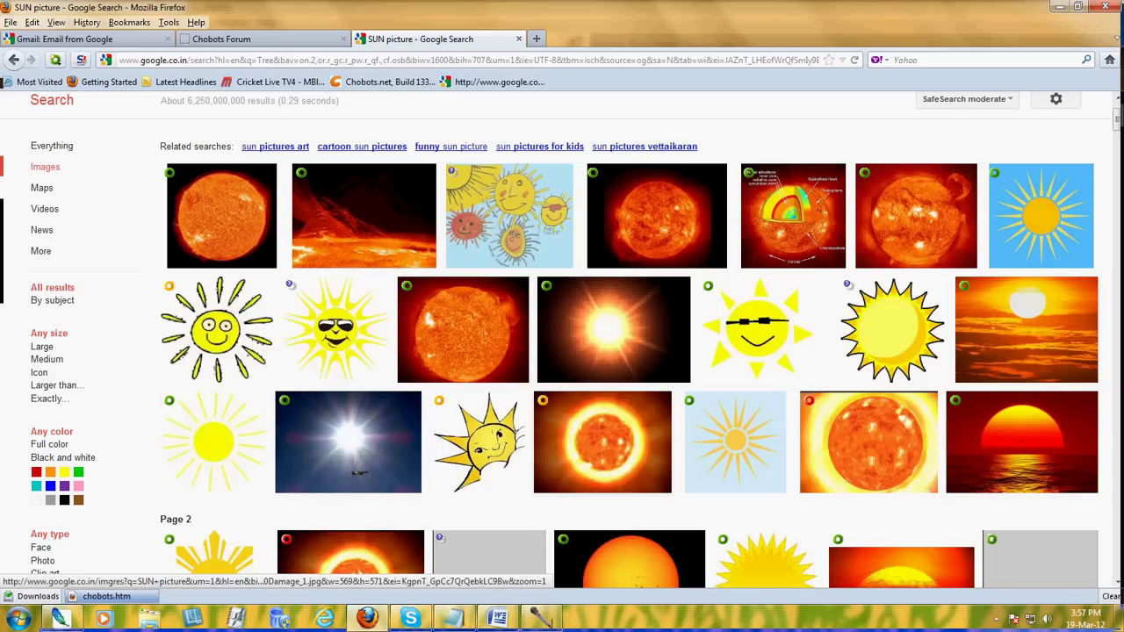
scroll(615, 352, "down", 5)
scroll(615, 352, "down", 2)
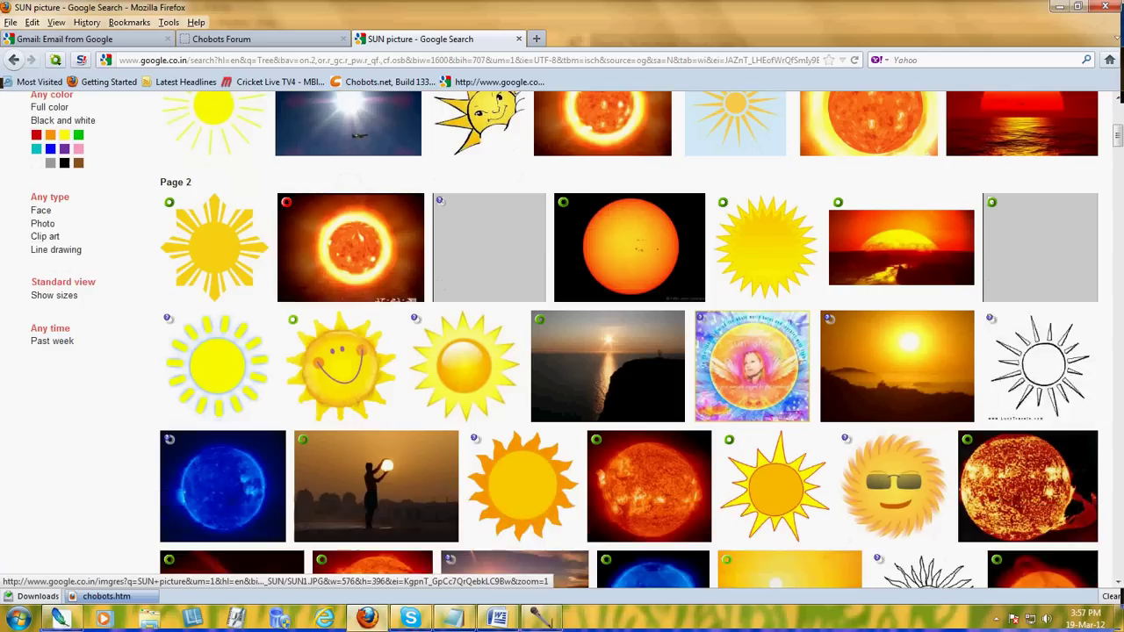
scroll(615, 352, "down", 3)
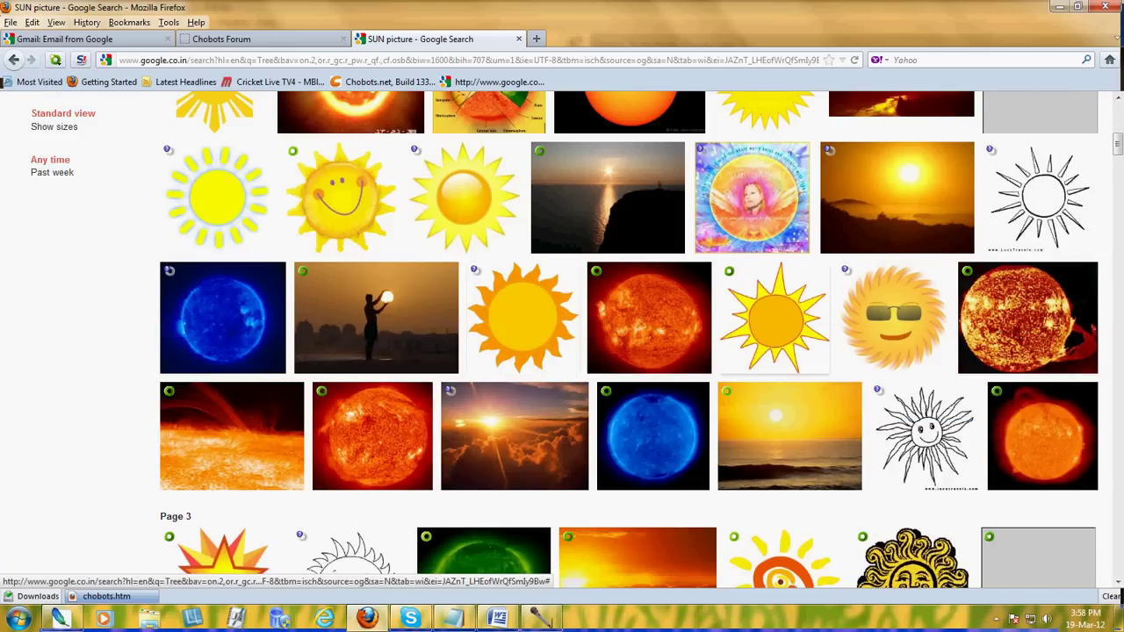
left_click(773, 316)
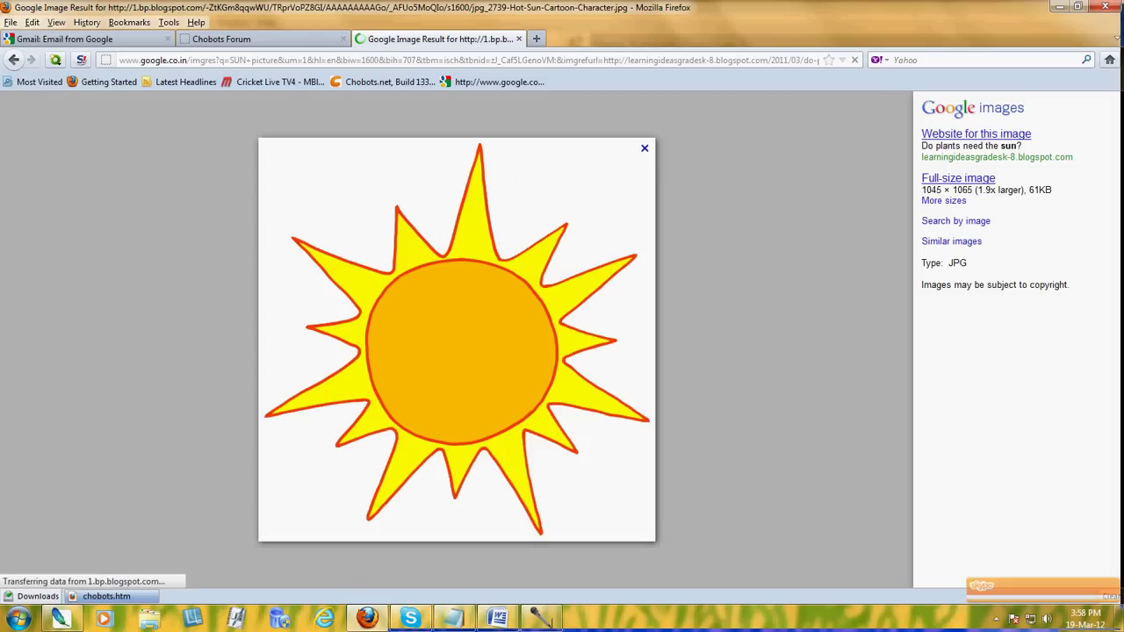
right_click(450, 278)
Step: Copy the cartoon sun, paste it into Photoshop as Layer 4, and delete the top-left white area
left_click(479, 302)
key("alt+Tab")
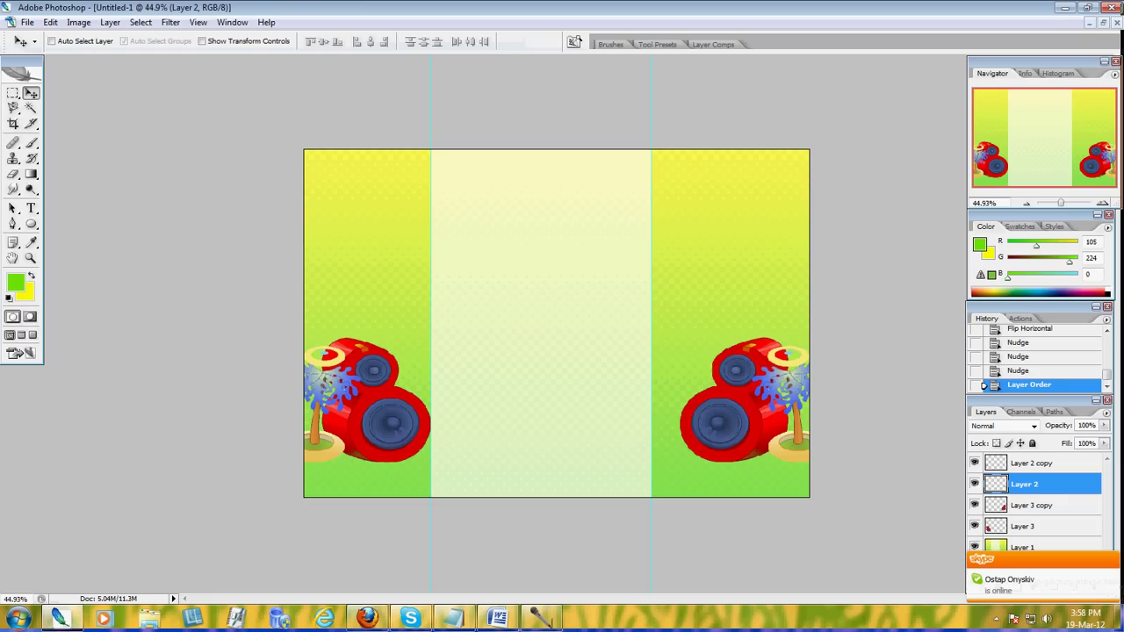
key("ctrl+v")
key("w")
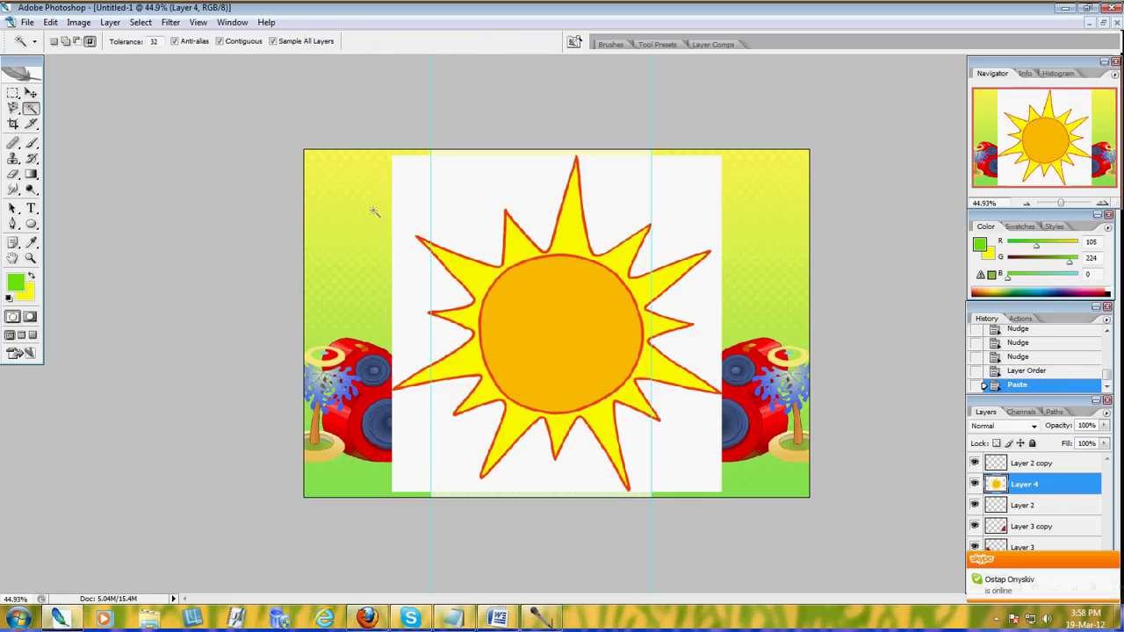
left_click(500, 183)
key("Delete")
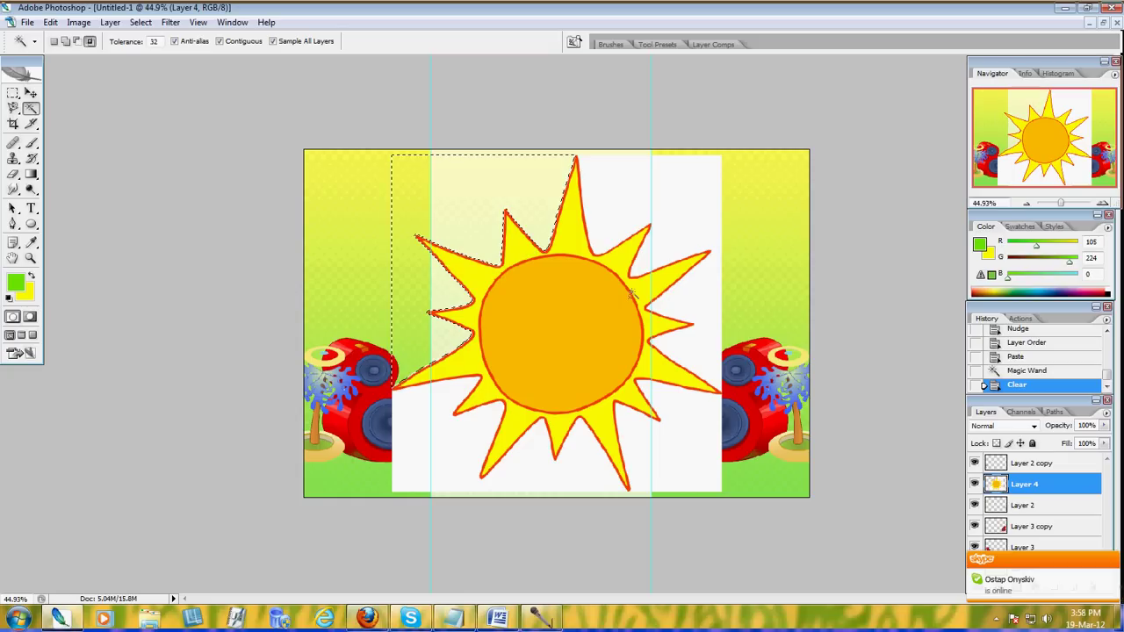
Step: Delete the remaining white areas around the sun's rays and deselect
left_click(691, 293)
key("Return")
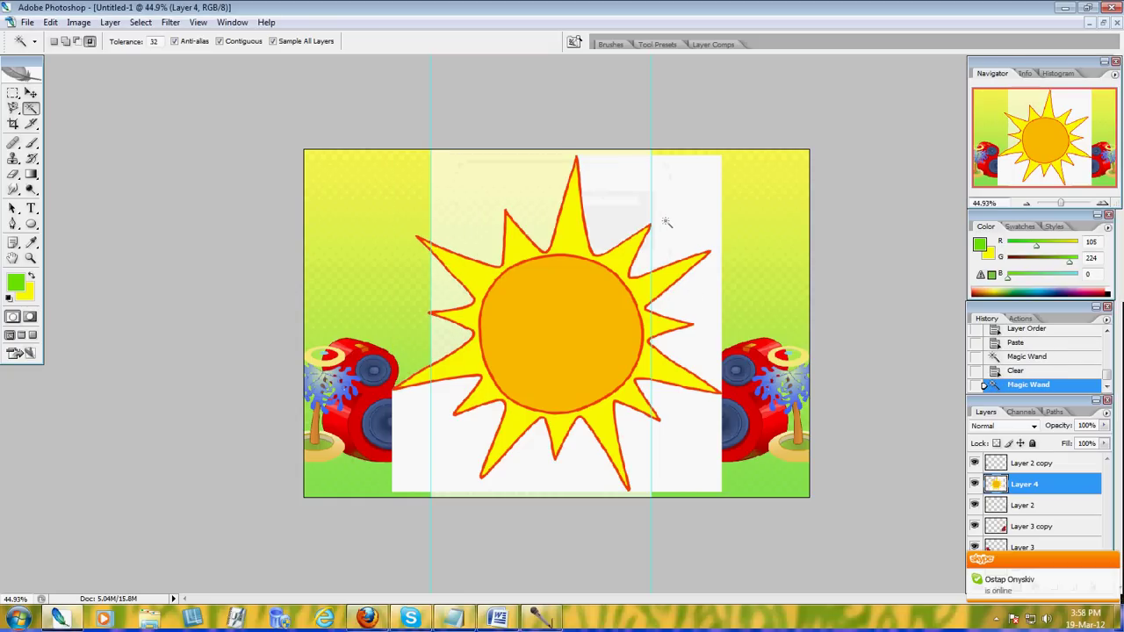
left_click(663, 225)
key("Delete")
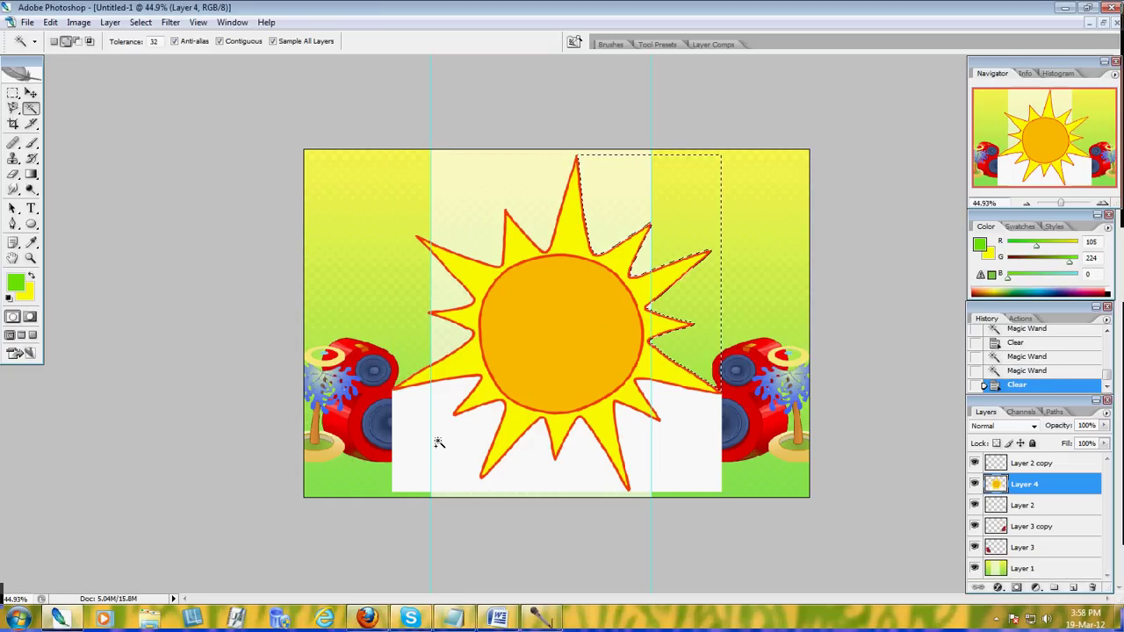
left_click(518, 439, "shift")
left_click(630, 427, "shift")
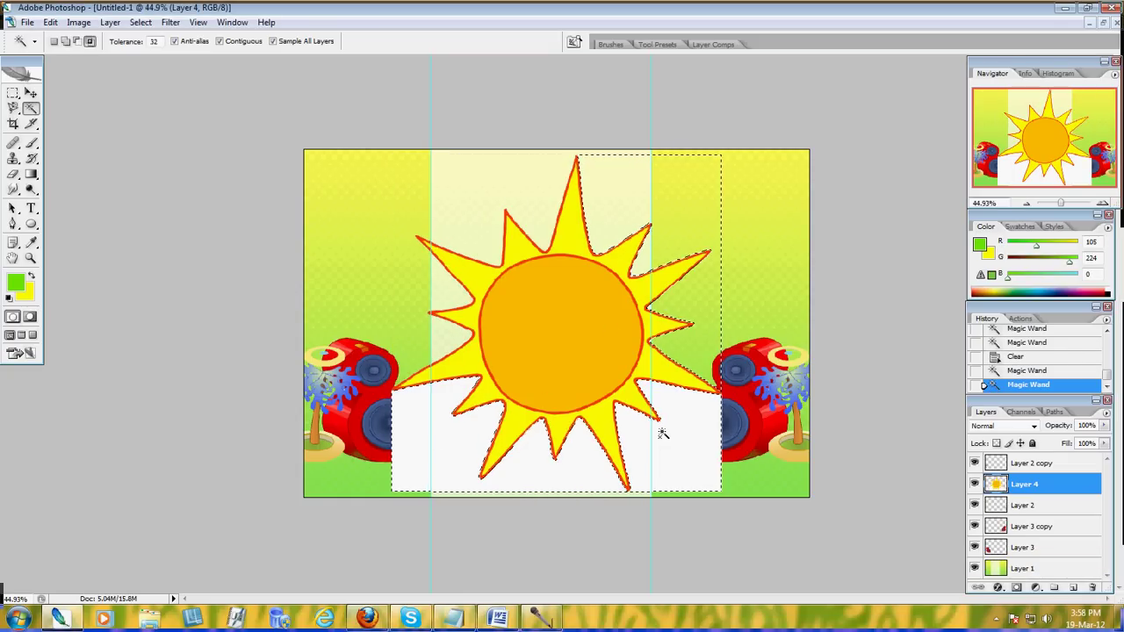
key("Delete")
key("m")
key("ctrl+d")
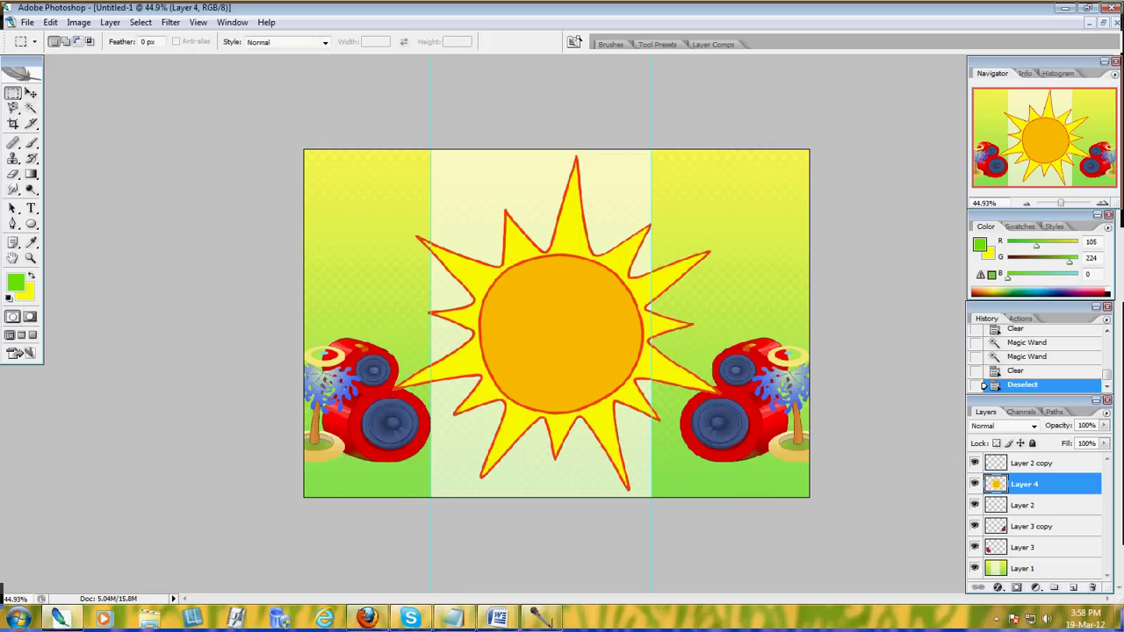
Step: Scale the sun down to about a fifth of its size, slightly taller
key("alt+e")
key("Escape")
key("alt+e")
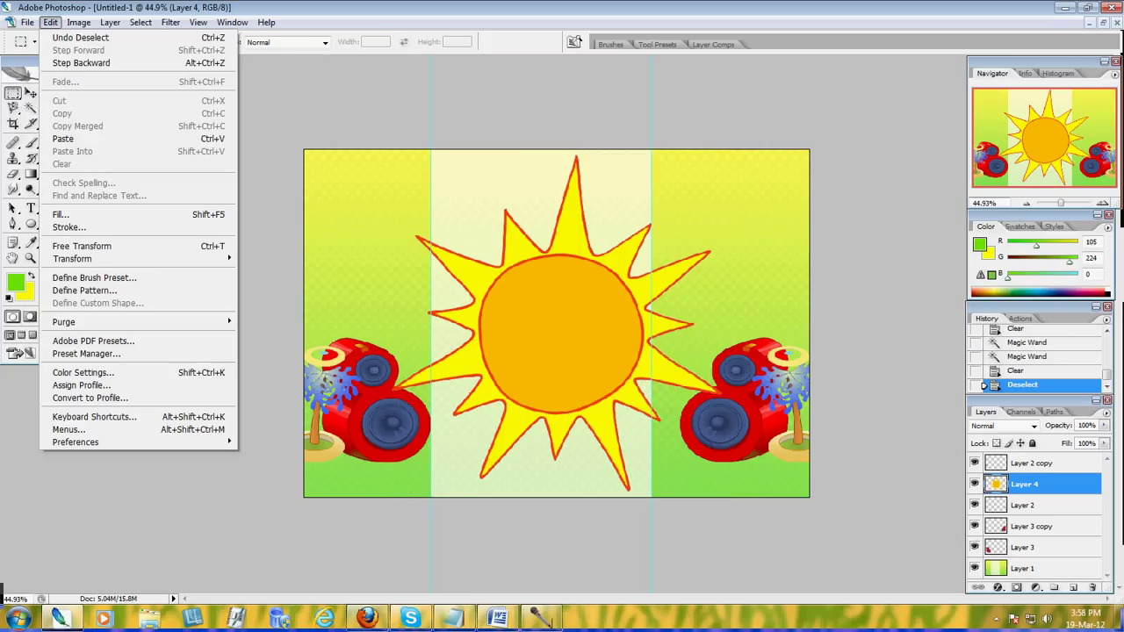
key("Right")
key("Left")
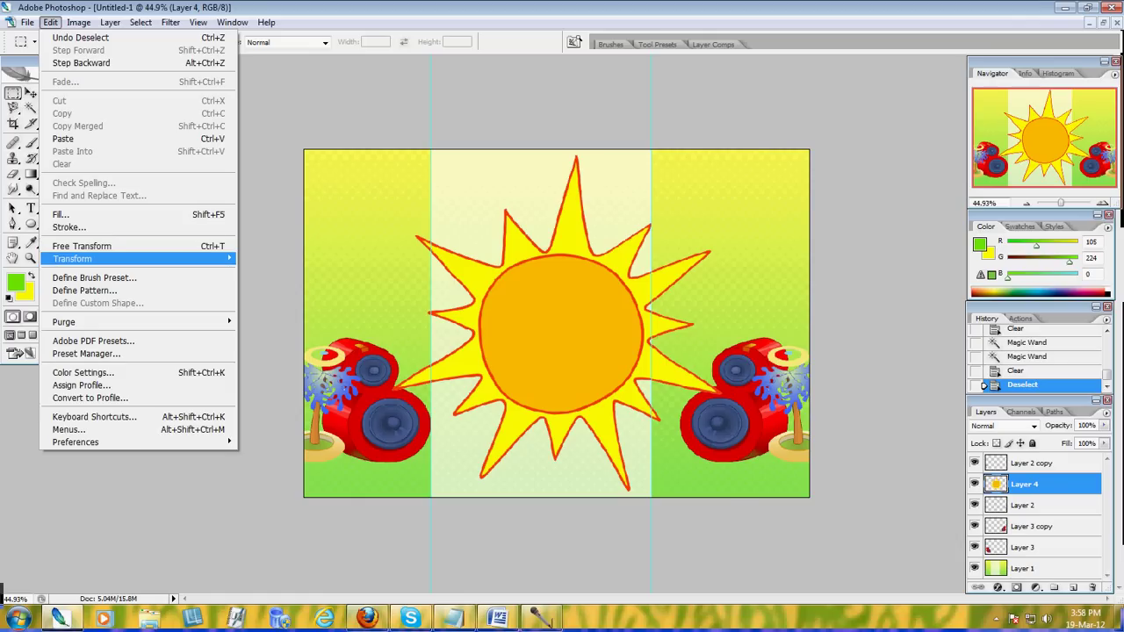
key("Right")
key("Down")
key("Return")
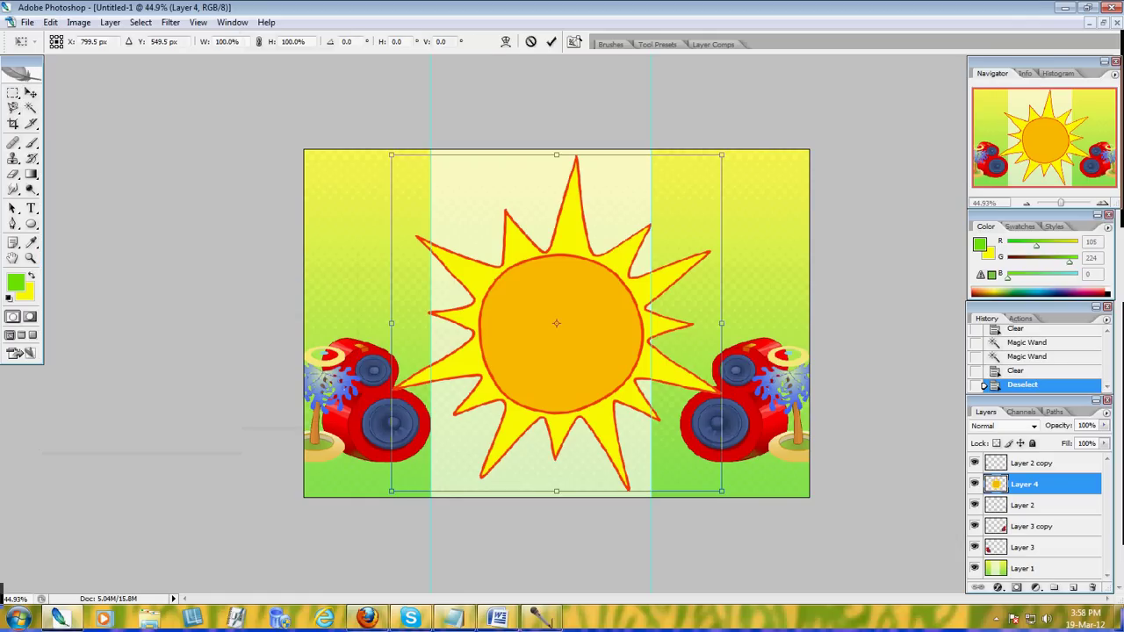
mouse_move(391, 491)
left_mouse_down()
mouse_move(667, 212)
mouse_move(650, 223)
left_mouse_up()
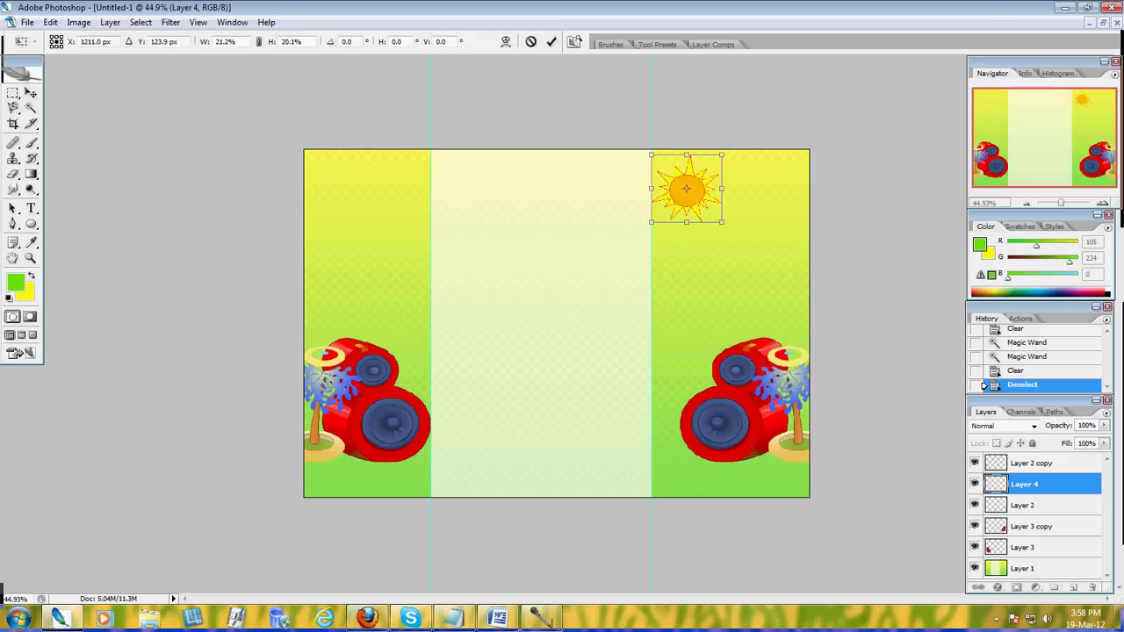
left_click_drag(686, 222, 686, 229)
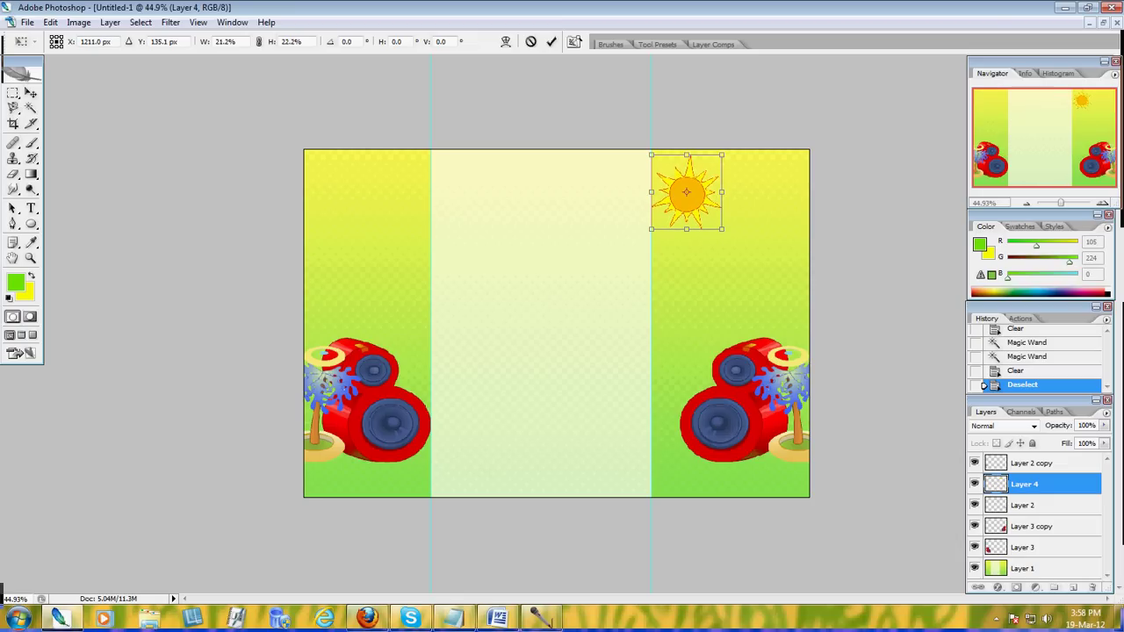
key("v")
key("Return")
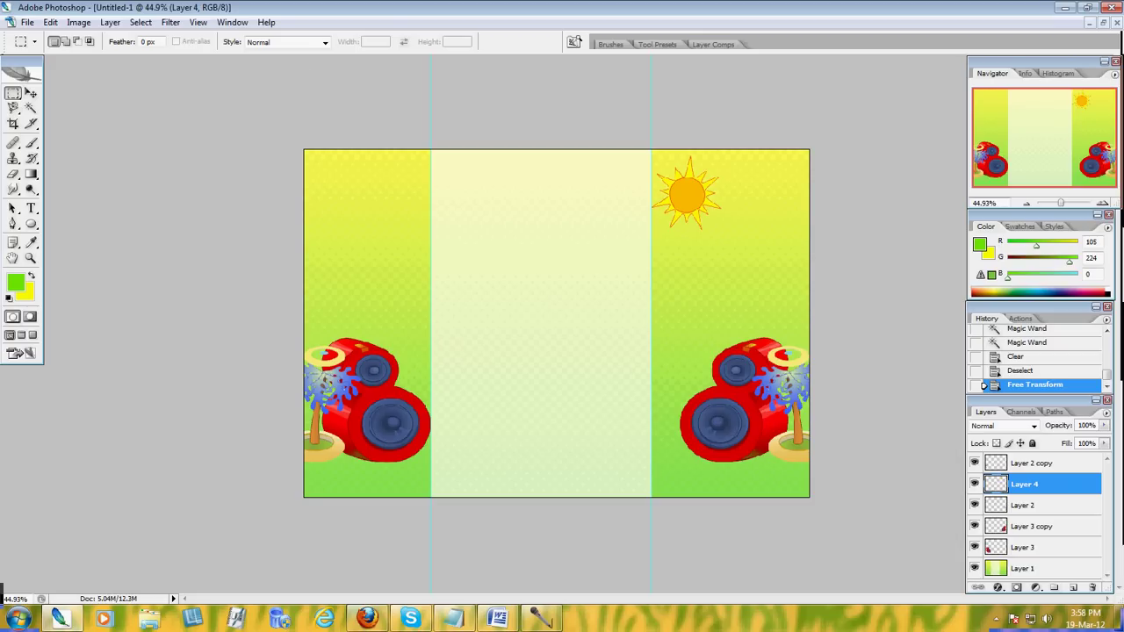
Step: Rotate the sun roughly 19° counterclockwise and place it just above the right speakers
left_click(50, 22)
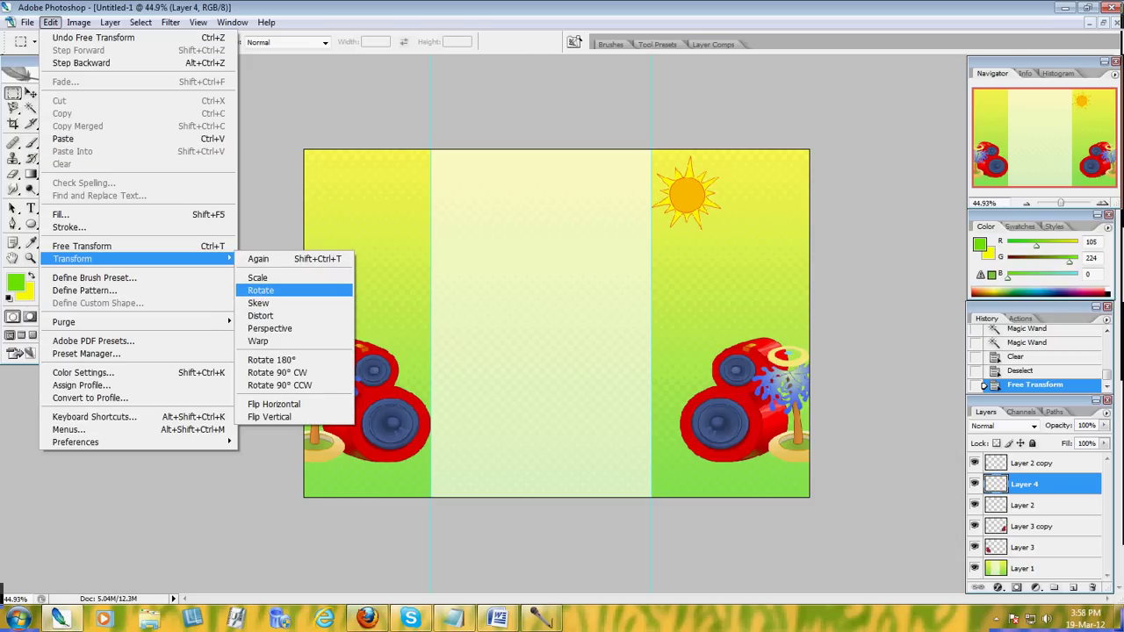
left_click(259, 290)
mouse_move(736, 160)
left_mouse_down()
mouse_move(713, 140)
mouse_move(682, 139)
left_mouse_up()
left_click(12, 92)
key("Return")
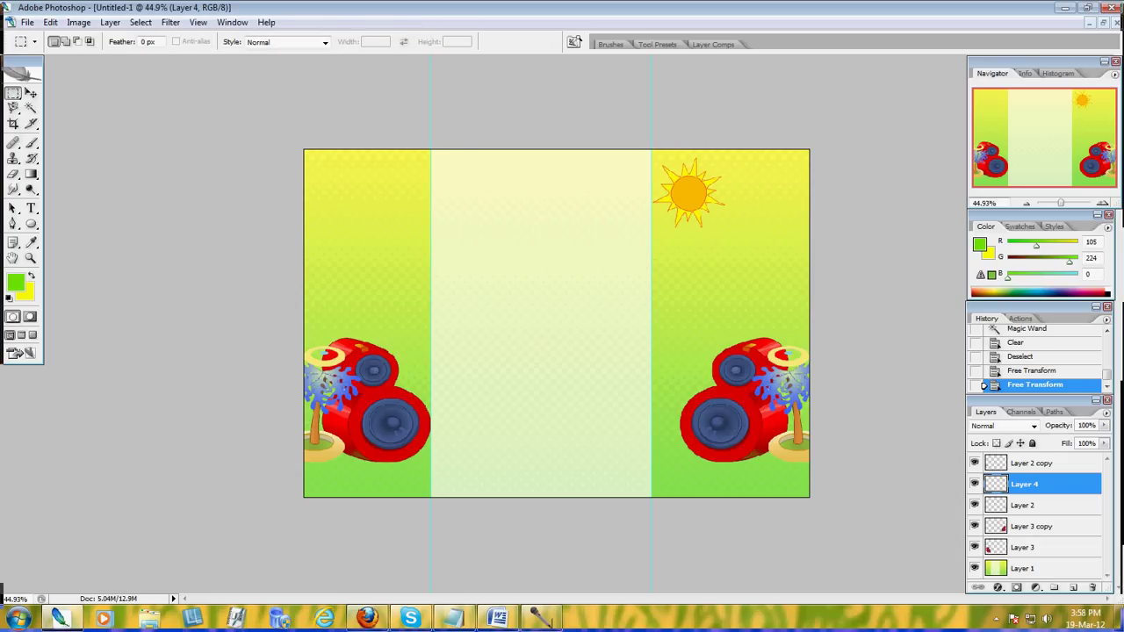
left_click(31, 92)
left_click_drag(689, 193, 755, 294)
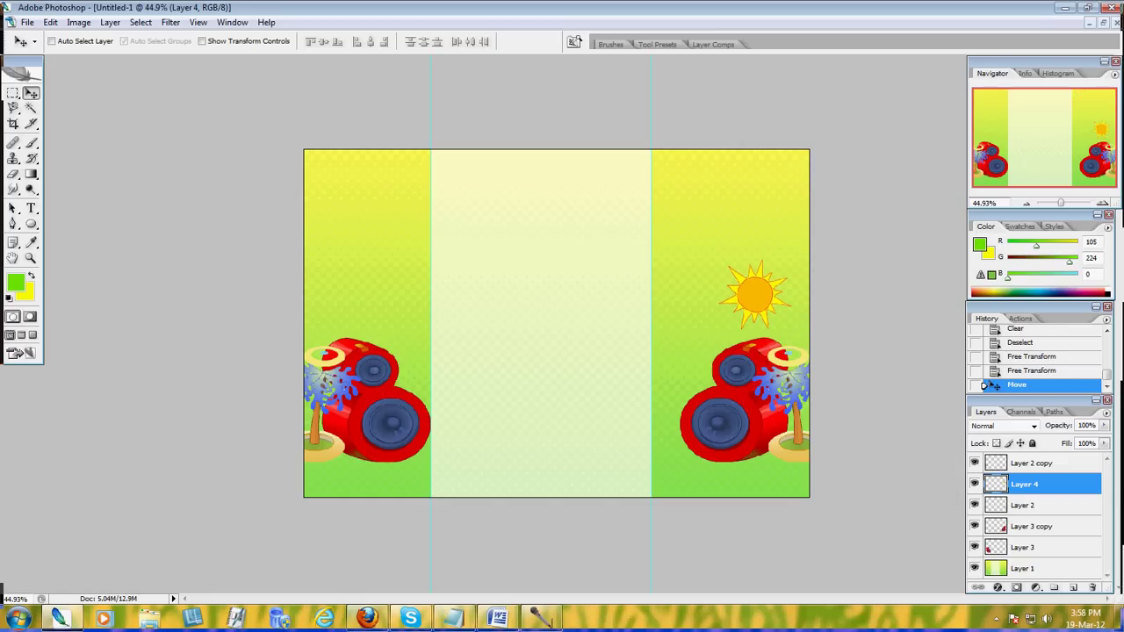
Step: Duplicate the sun as Layer 4 copy, move it into the left panel, and nudge the right sun slightly right
right_click(1023, 483)
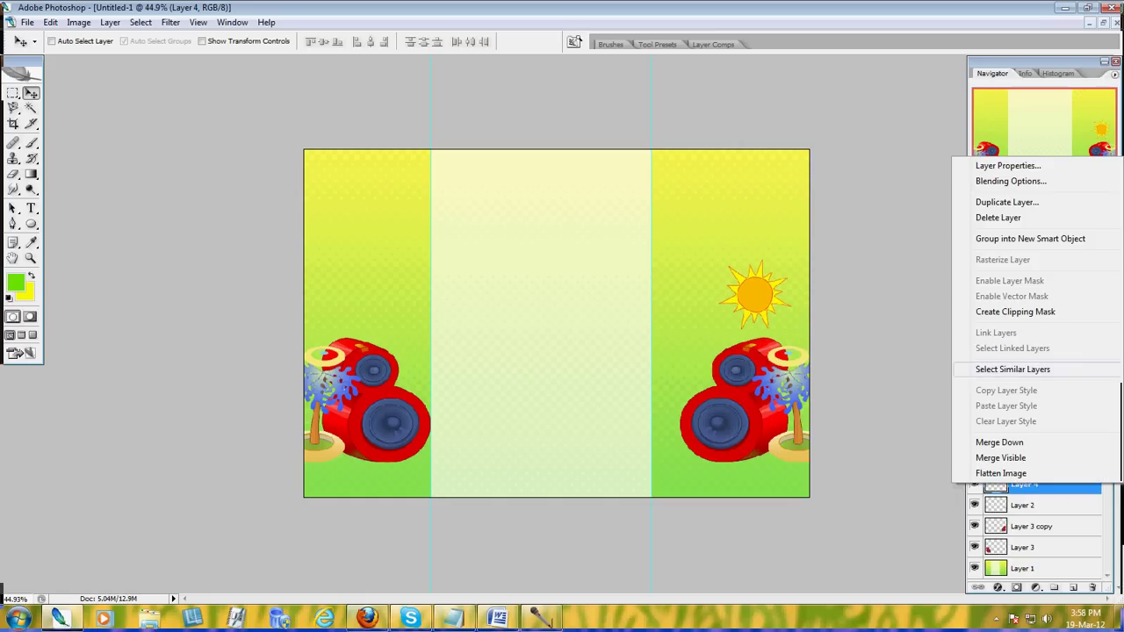
left_click(1008, 202)
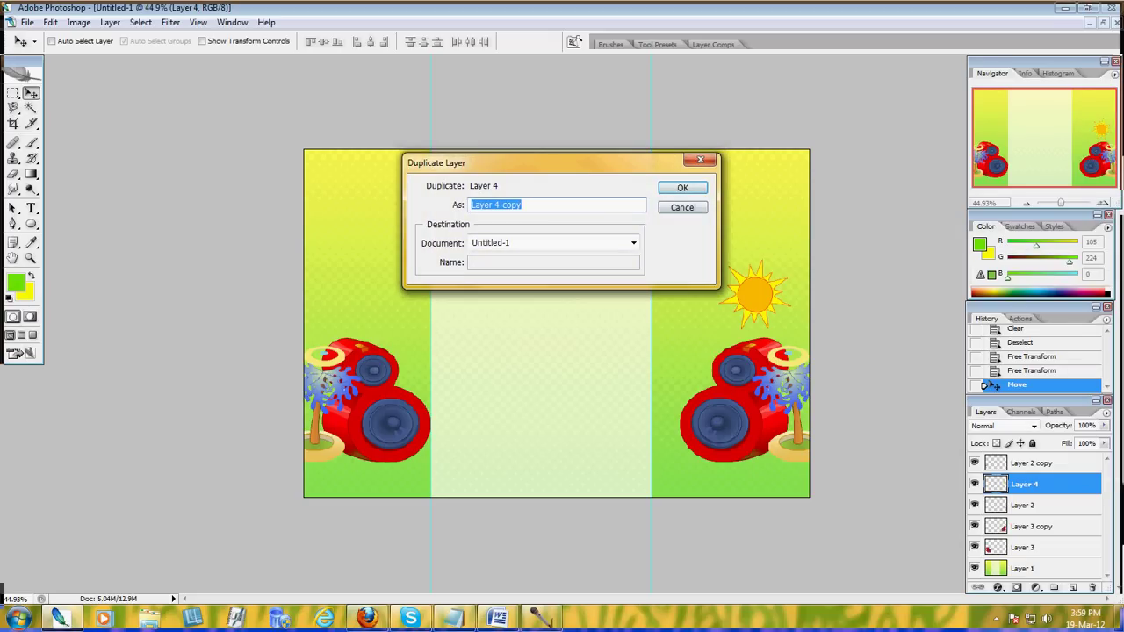
key("Return")
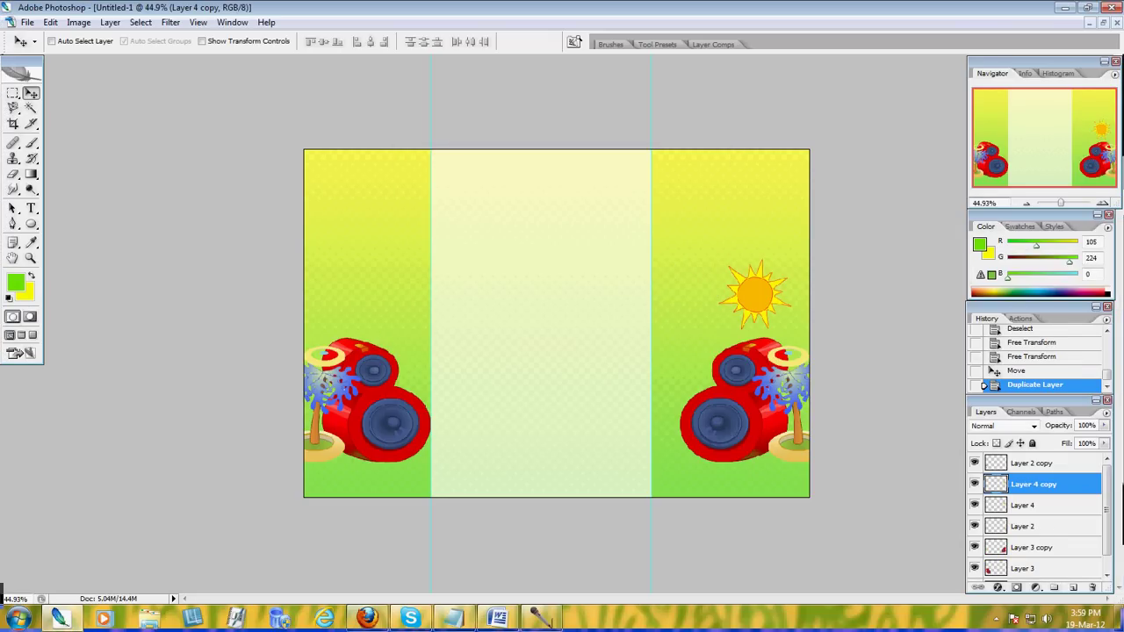
left_click_drag(755, 294, 611, 294)
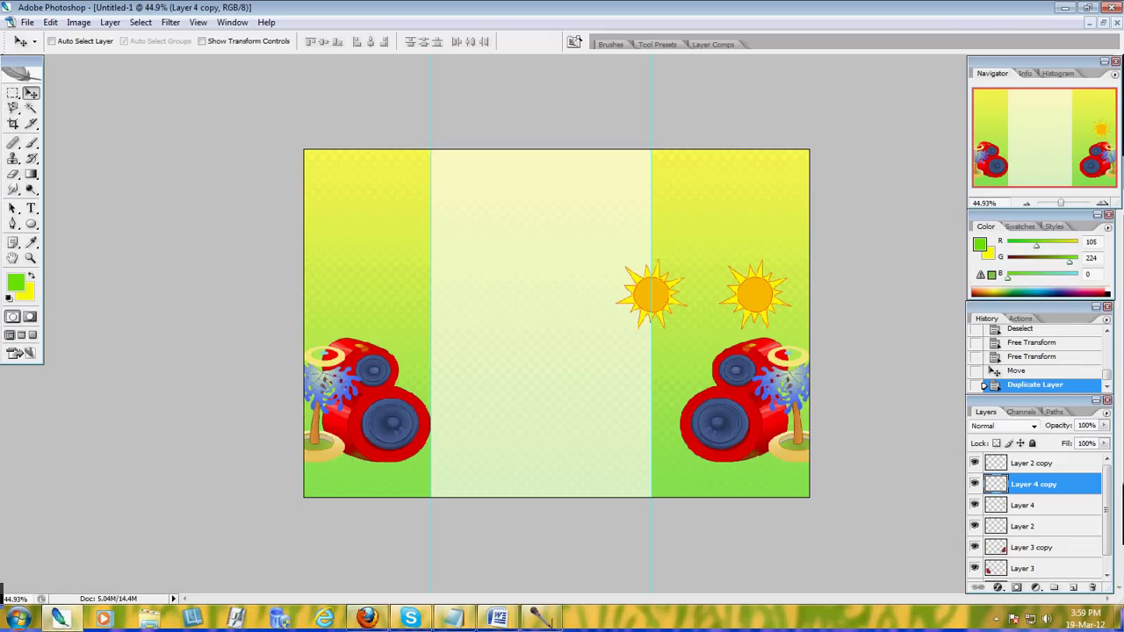
left_click_drag(610, 294, 342, 294)
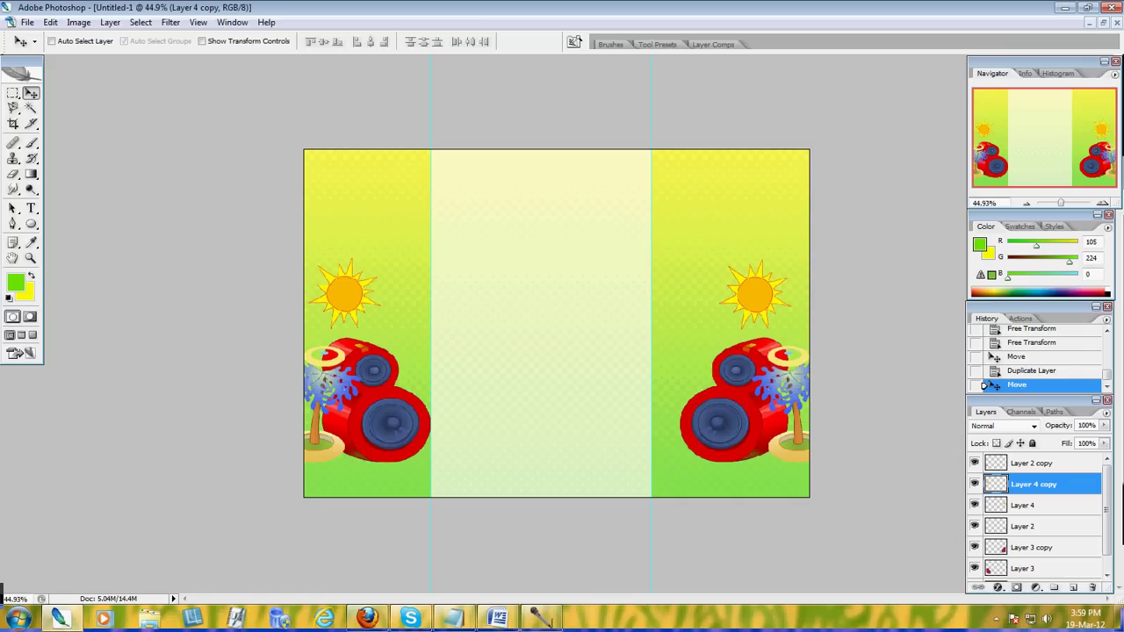
key("alt+bracketleft")
left_click_drag(756, 295, 763, 294)
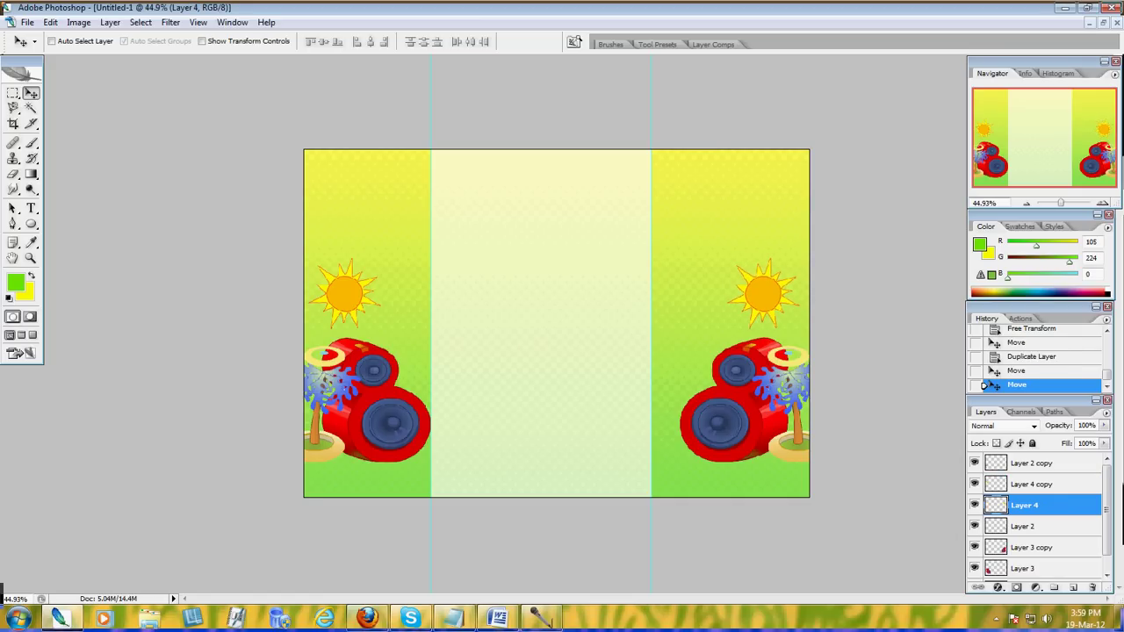
scroll(1036, 519, "down", 1)
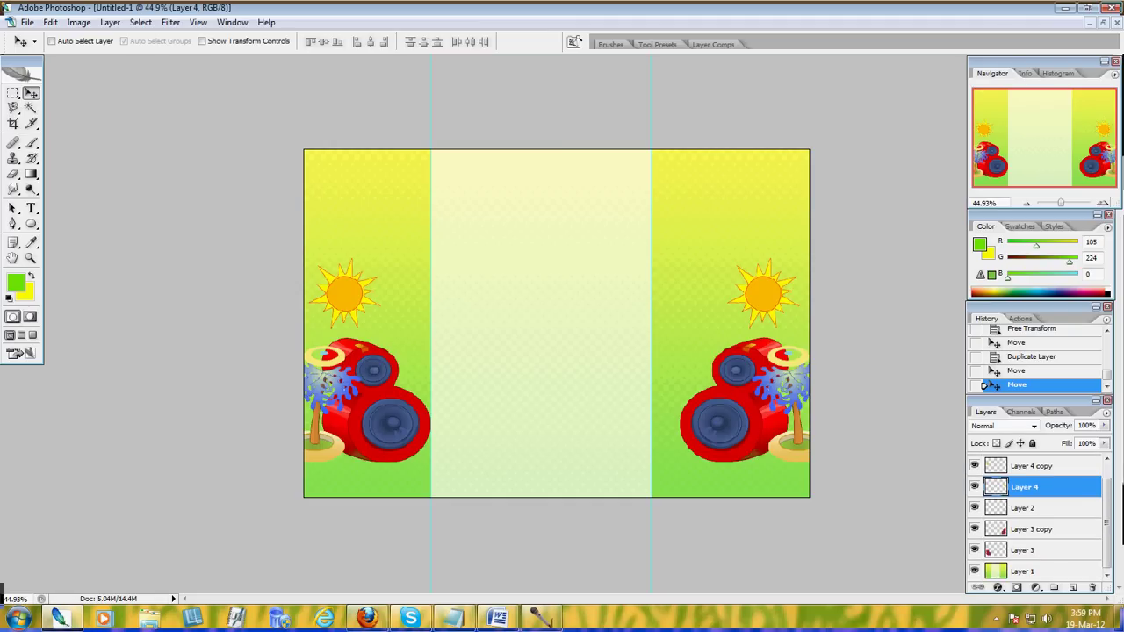
Step: Apply a Lens Flare to the right sun with 119% brightness and 105mm Prime lens
left_click(170, 22)
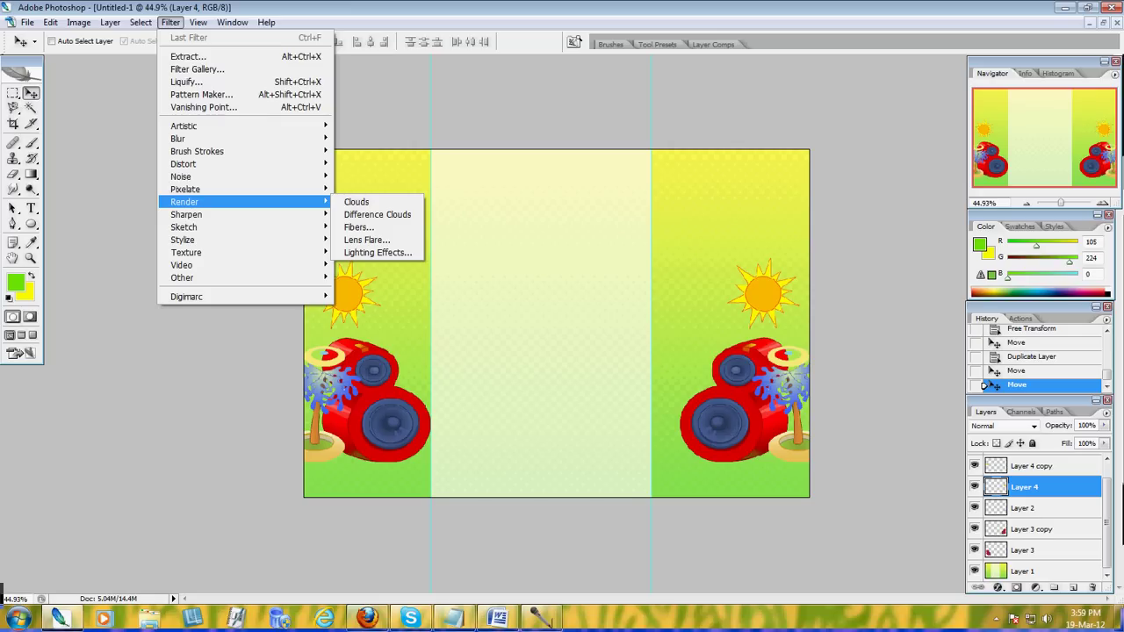
left_click(367, 240)
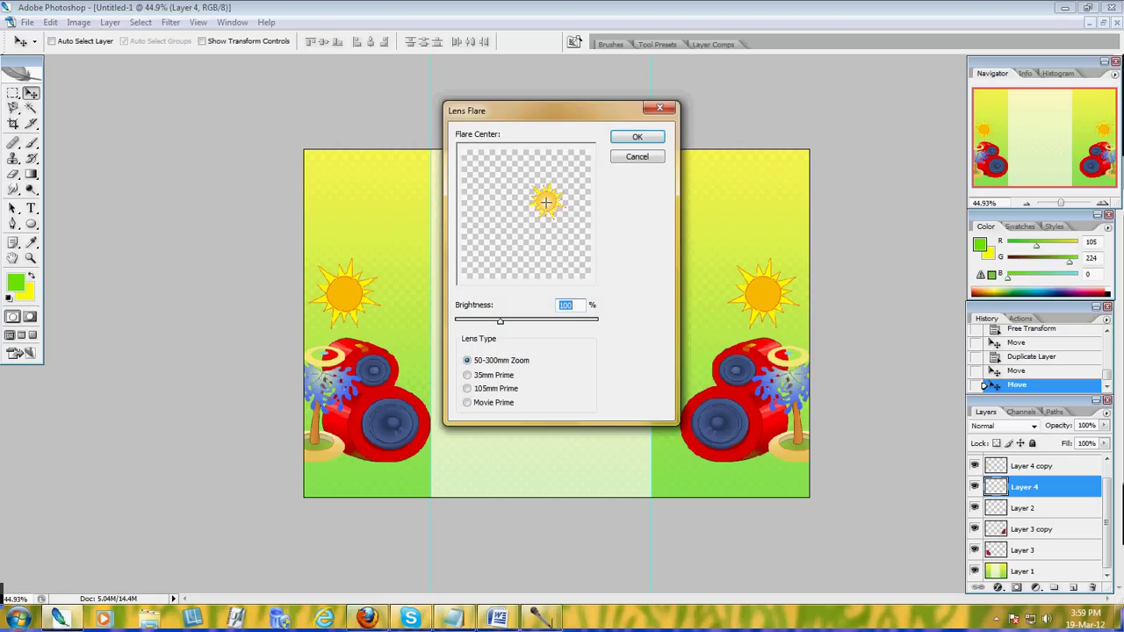
mouse_move(500, 321)
left_mouse_down()
mouse_move(597, 321)
mouse_move(500, 321)
mouse_move(524, 320)
left_mouse_up()
key("alt+m")
key("alt+1")
left_click_drag(524, 321, 509, 321)
key("Return")
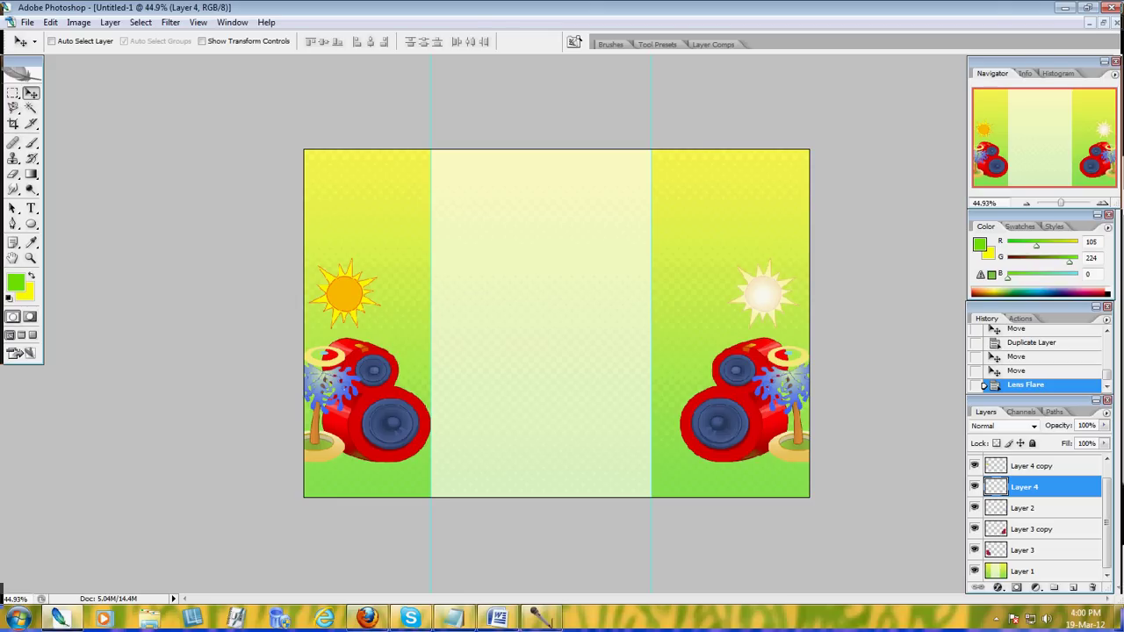
Step: Apply the same Lens Flare to the left sun on Layer 4 copy
key("alt+bracketright")
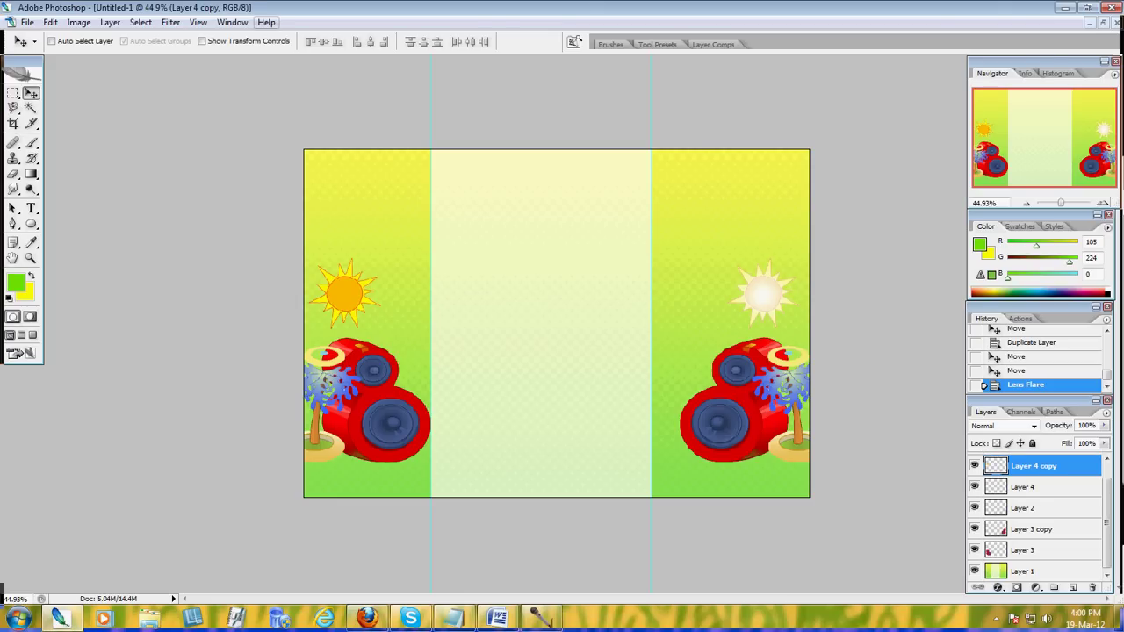
left_click(170, 22)
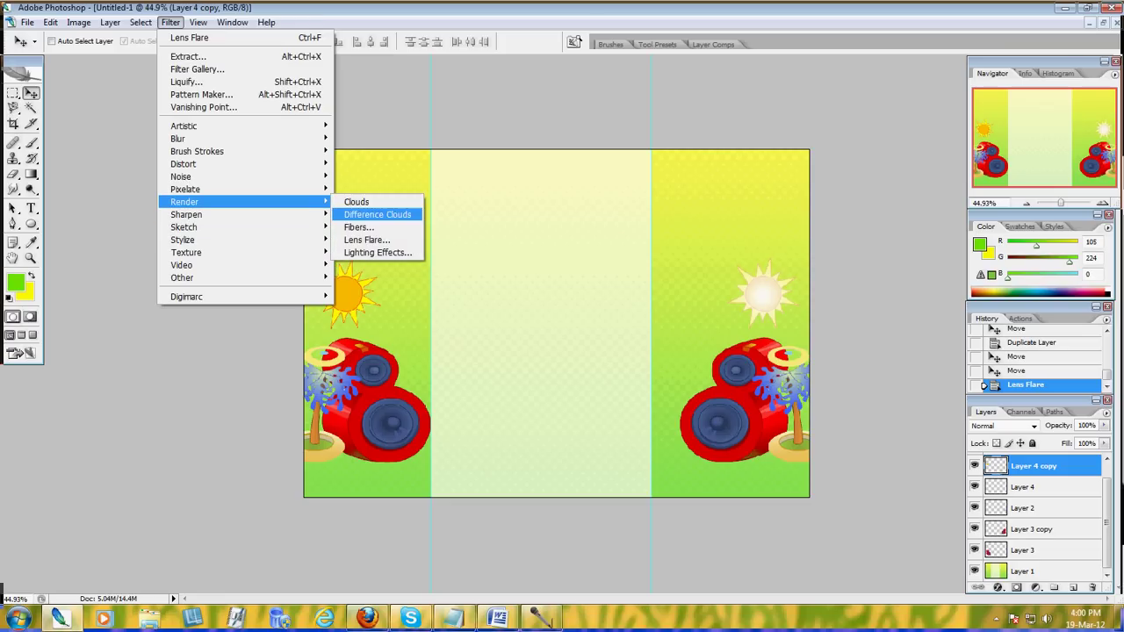
left_click(377, 240)
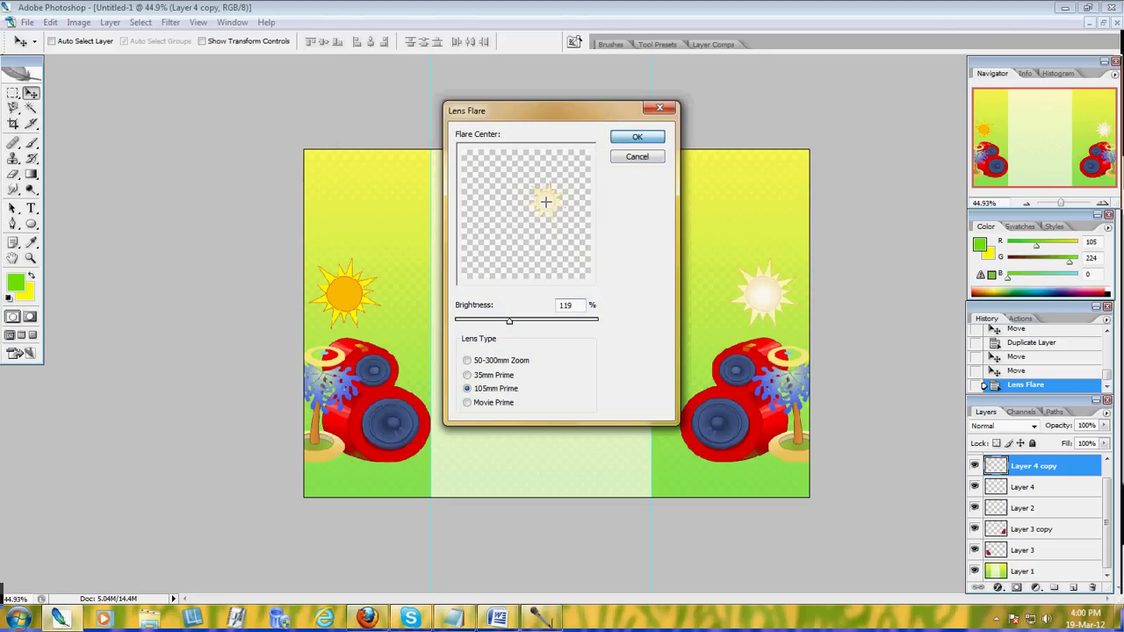
key("Return")
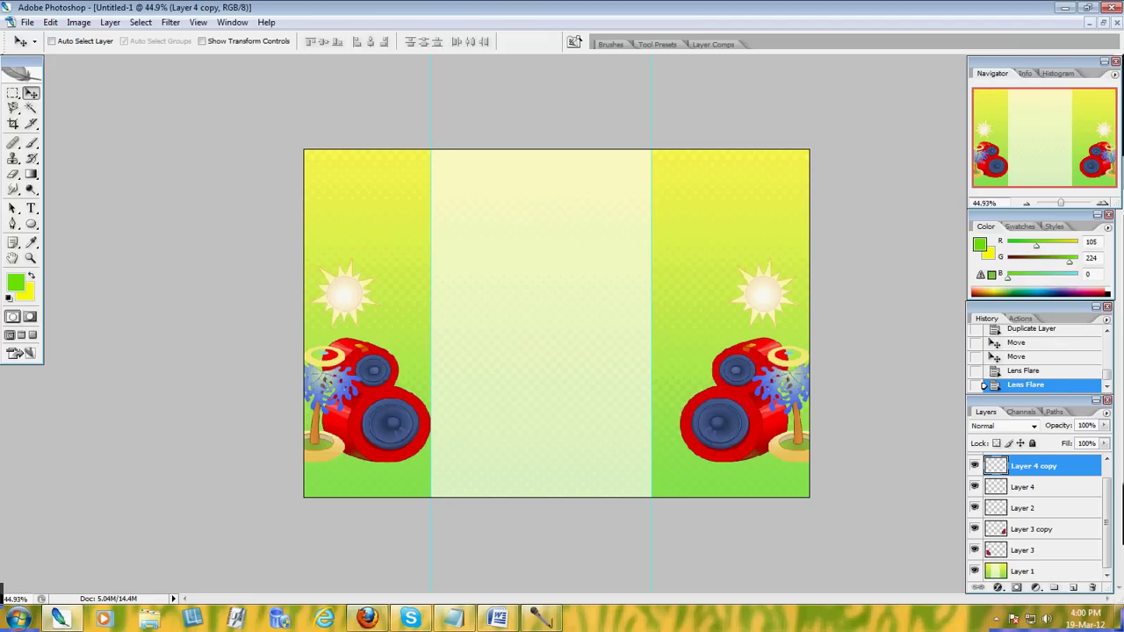
key("alt+comma")
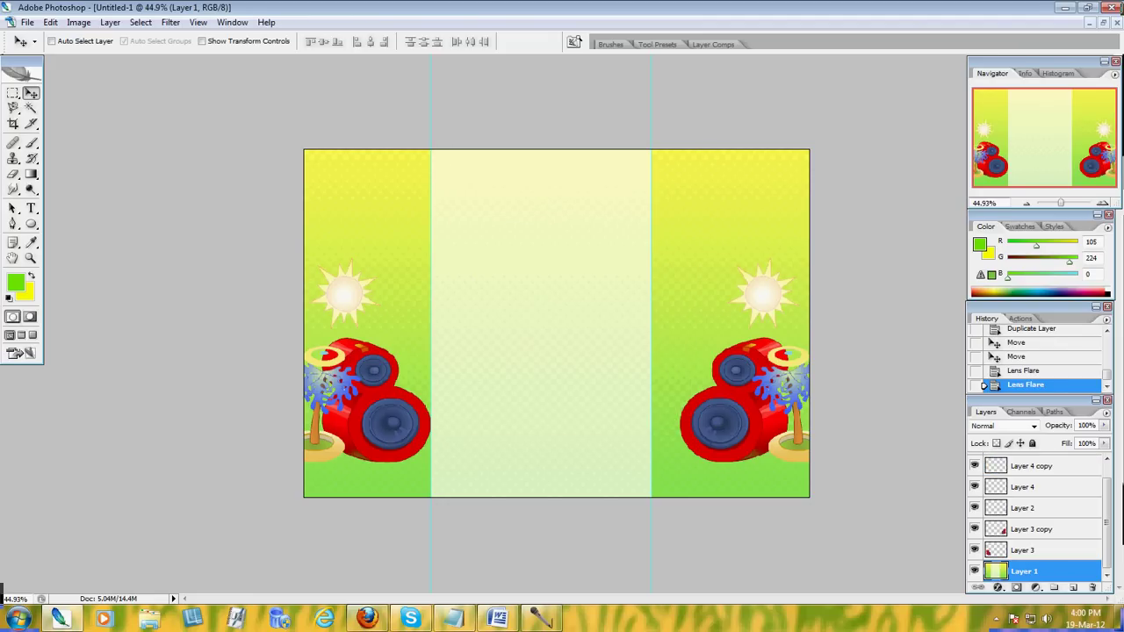
left_click(171, 22)
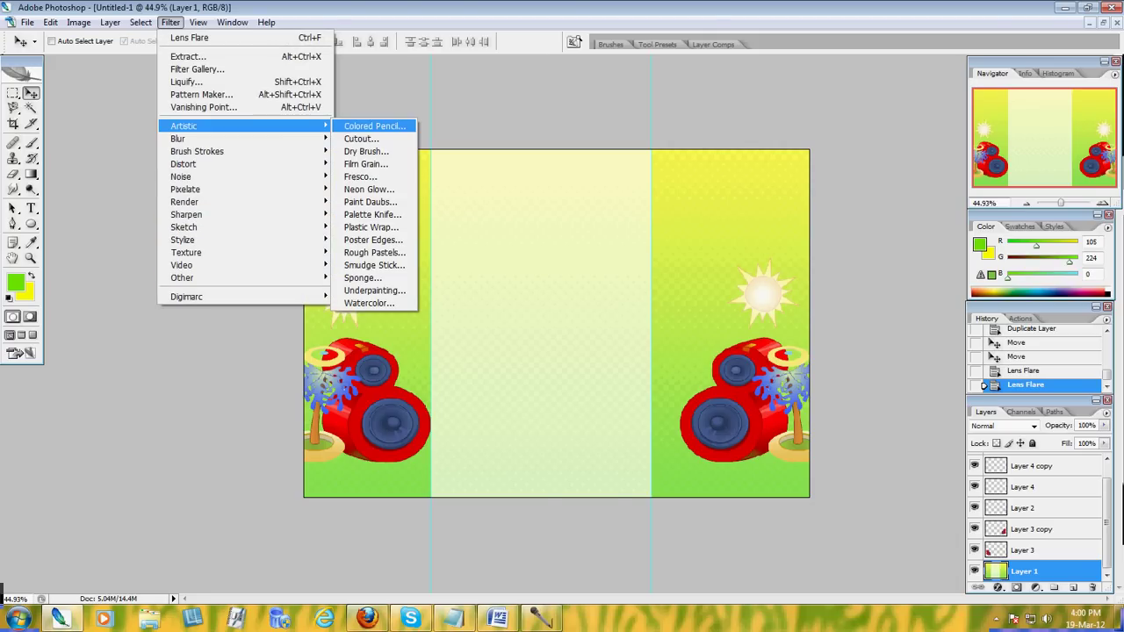
Step: Apply the Filter Gallery's Stained Glass texture to the gradient background, with cell size raised well past 34
left_click(374, 125)
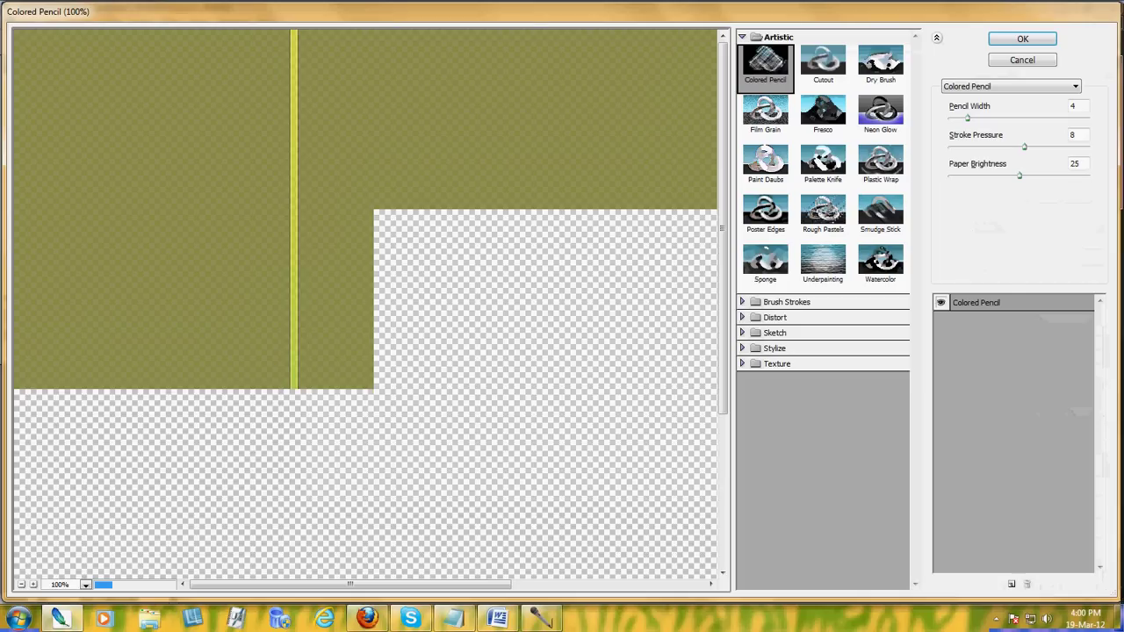
left_click(776, 364)
left_click(765, 386)
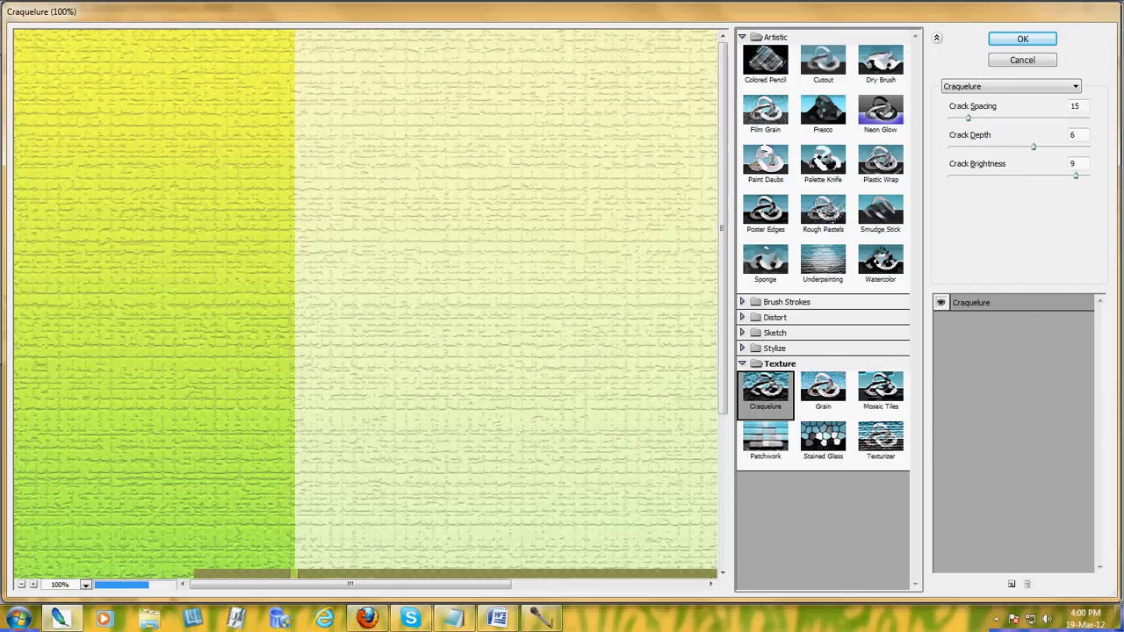
left_click(823, 386)
left_click(823, 386)
left_click(765, 436)
left_click(823, 437)
left_click(881, 436)
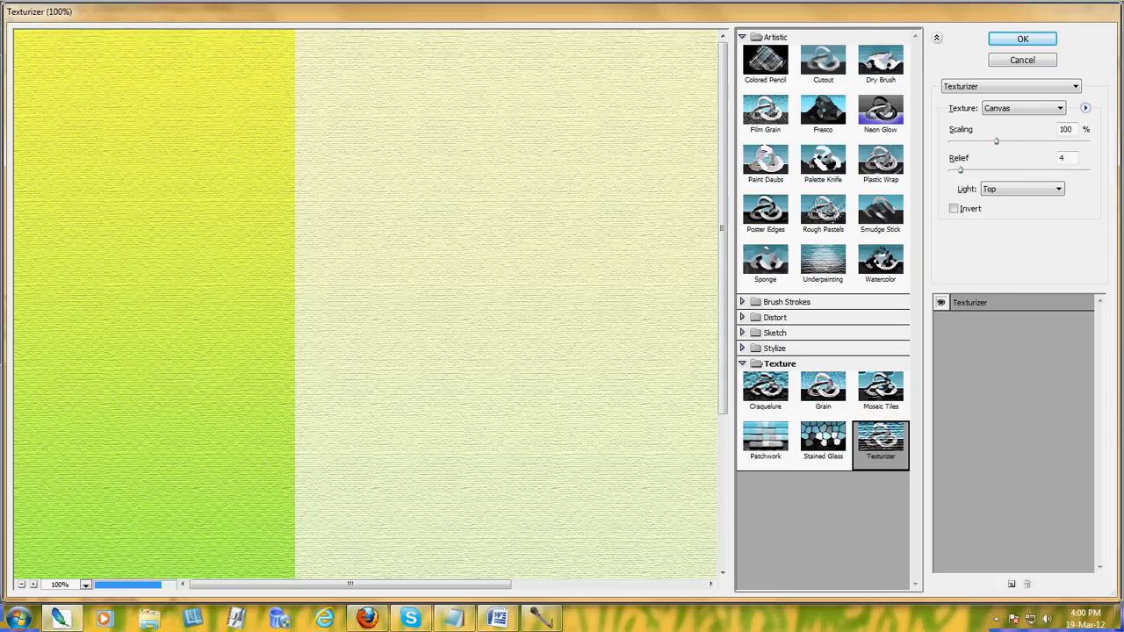
left_click(823, 437)
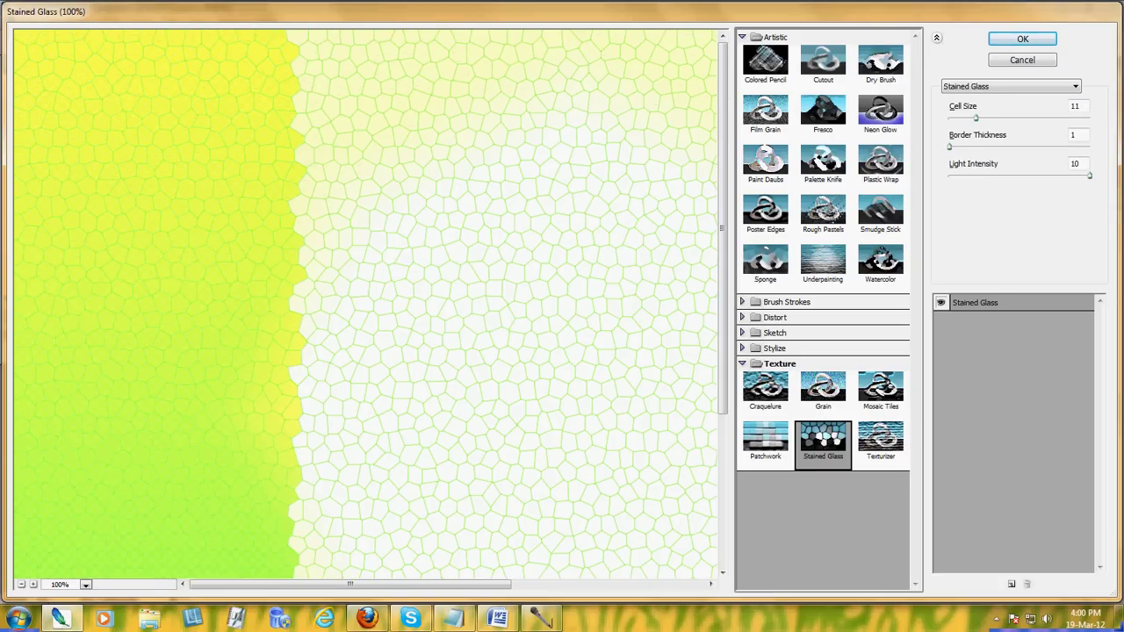
left_click_drag(975, 118, 1042, 118)
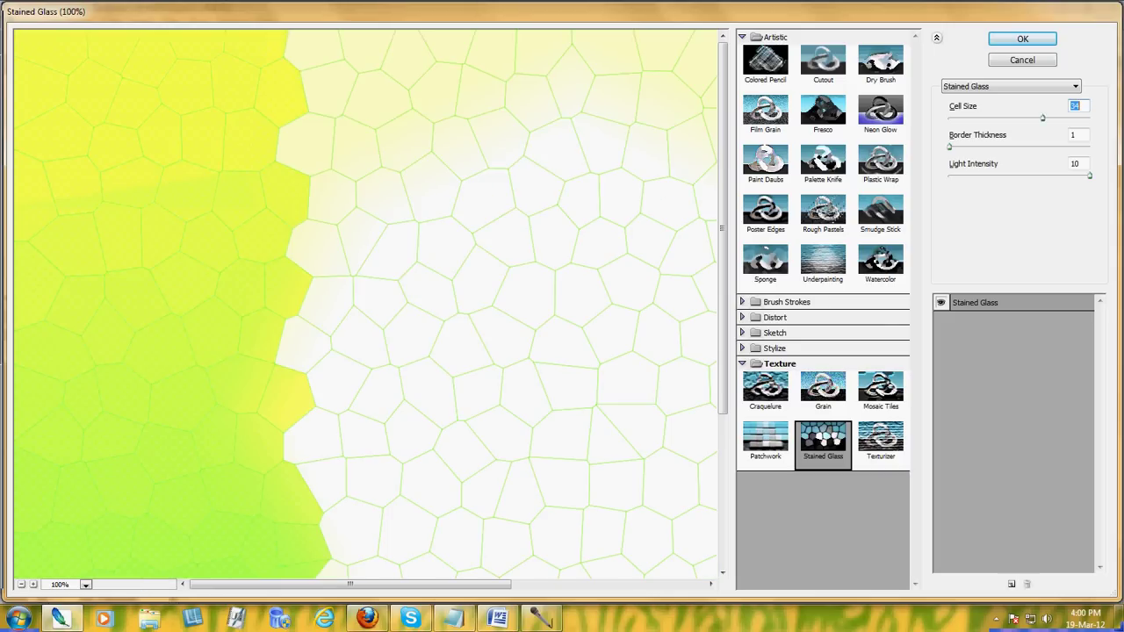
left_click_drag(1042, 117, 1089, 118)
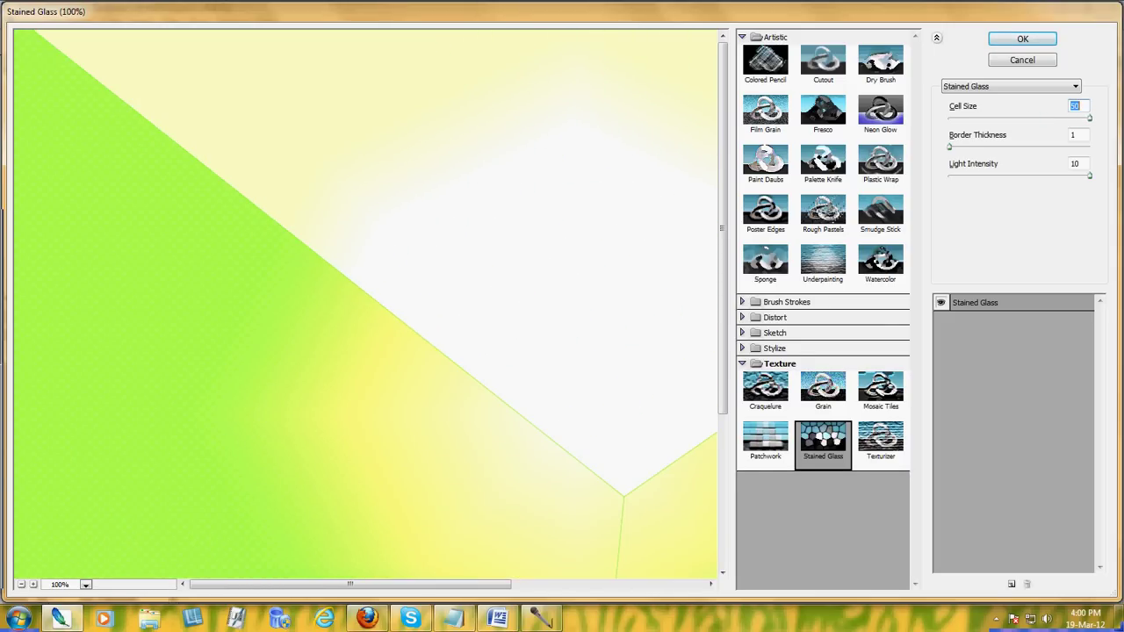
key("Return")
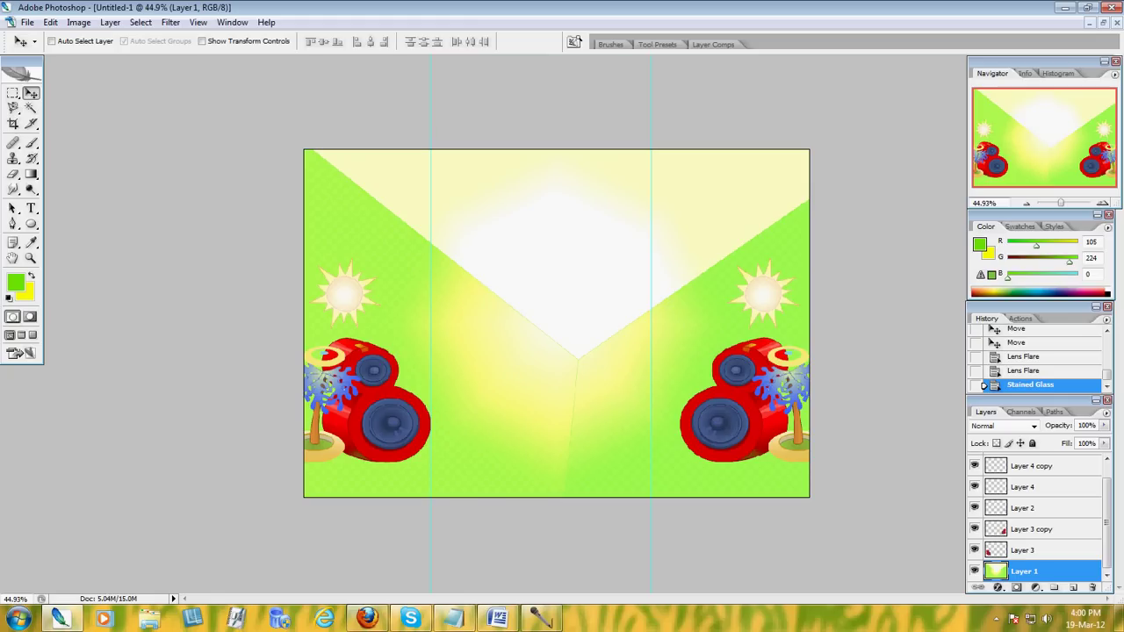
Step: Undo the Stained Glass filter, then try Blur More on the background and undo it
key("ctrl+z")
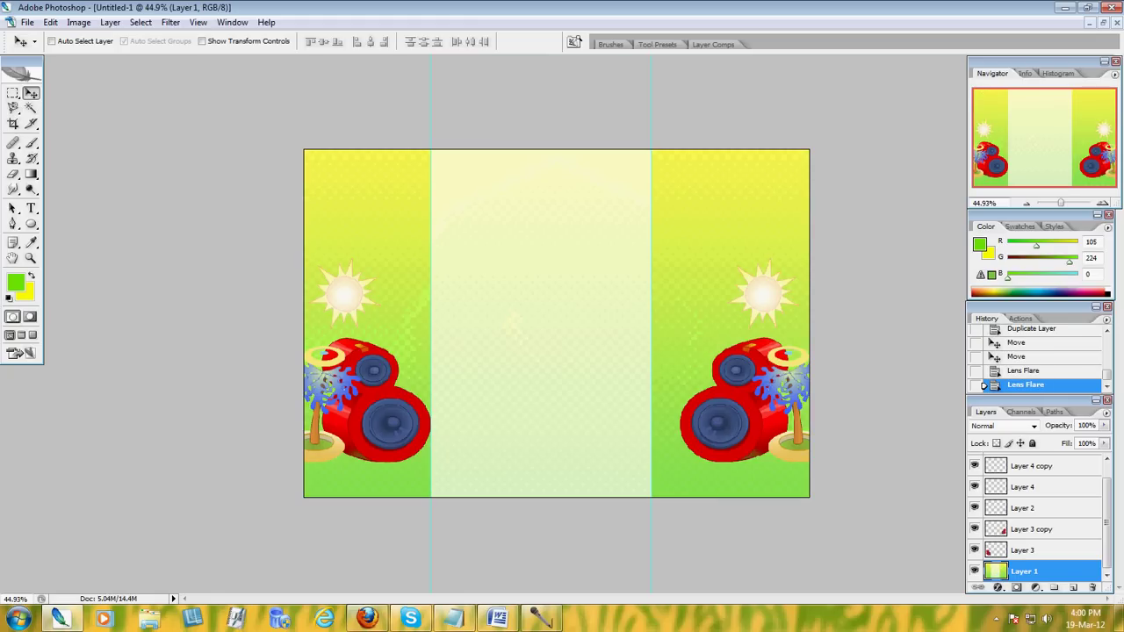
left_click(170, 21)
mouse_move(361, 142)
left_click(362, 163)
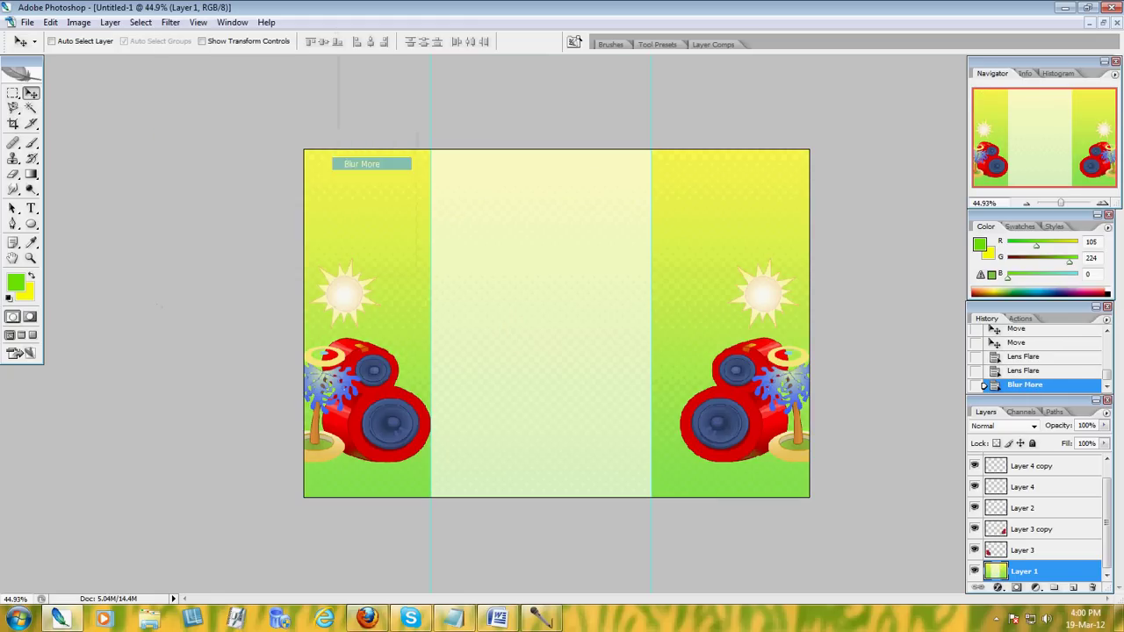
key("ctrl+z")
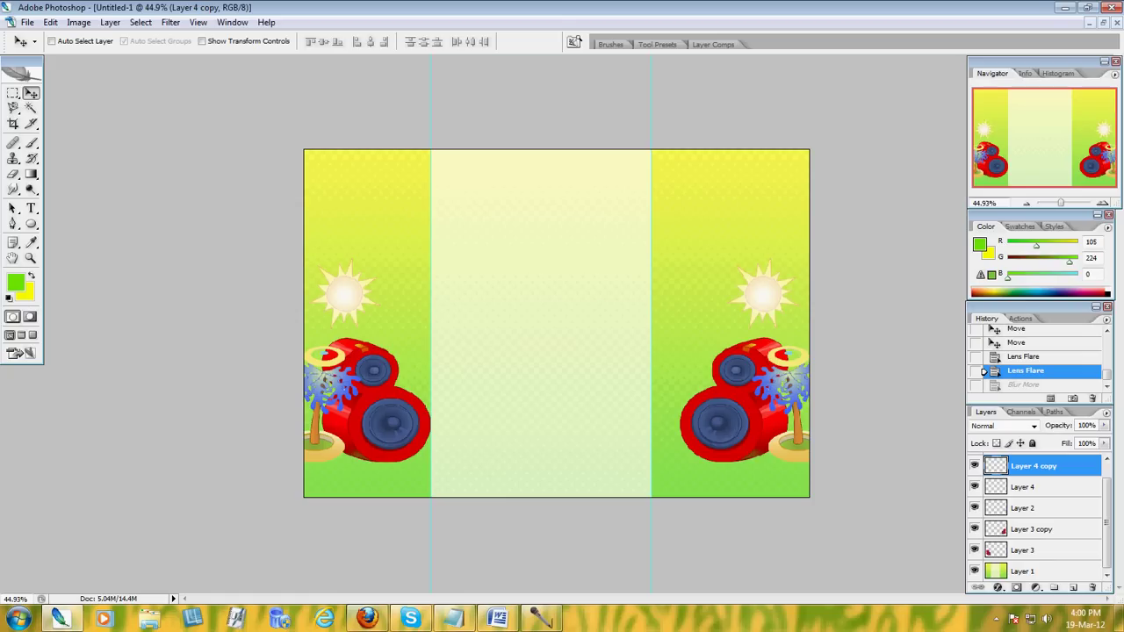
Step: Preview the Craquelure texture in the Filter Gallery, then make the background Layer 1 active
left_click(232, 22)
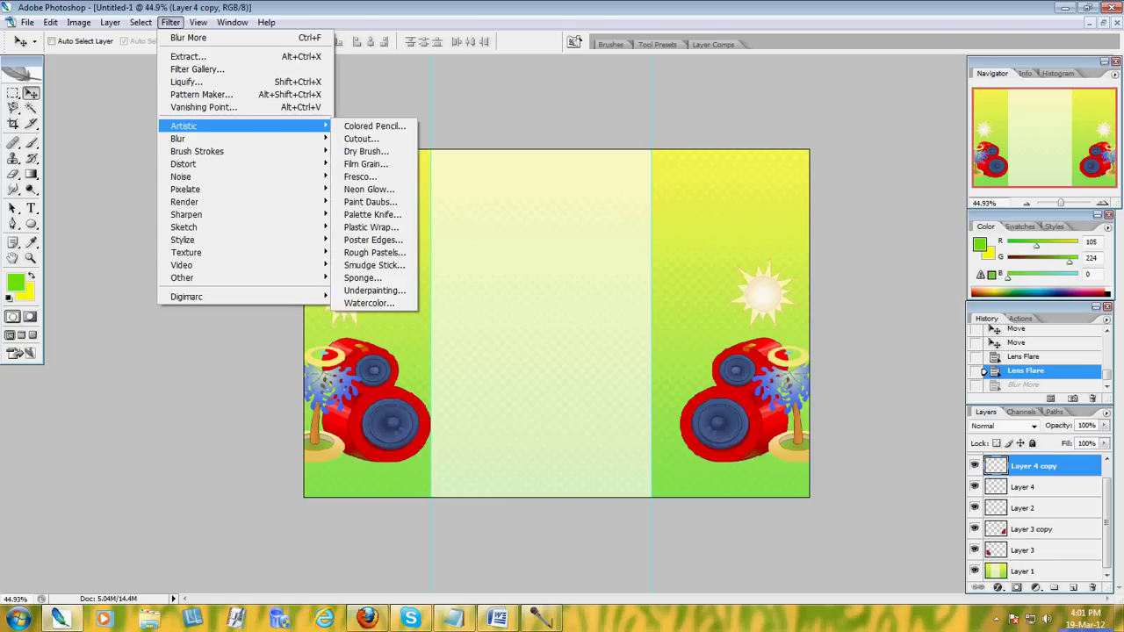
key("Escape")
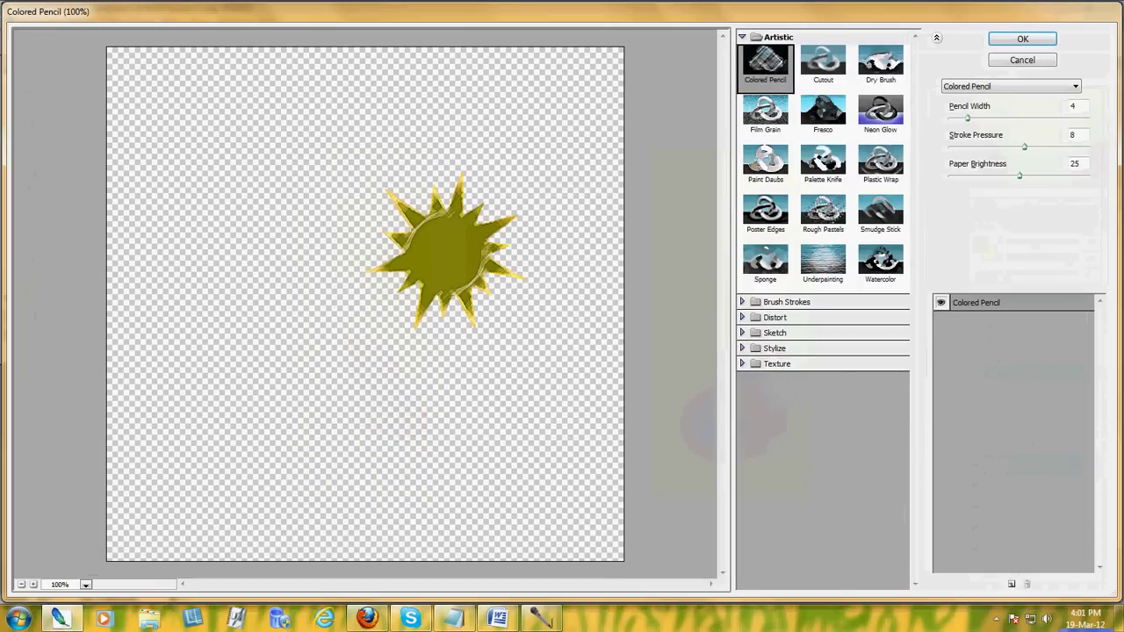
left_click(779, 362)
left_click(765, 390)
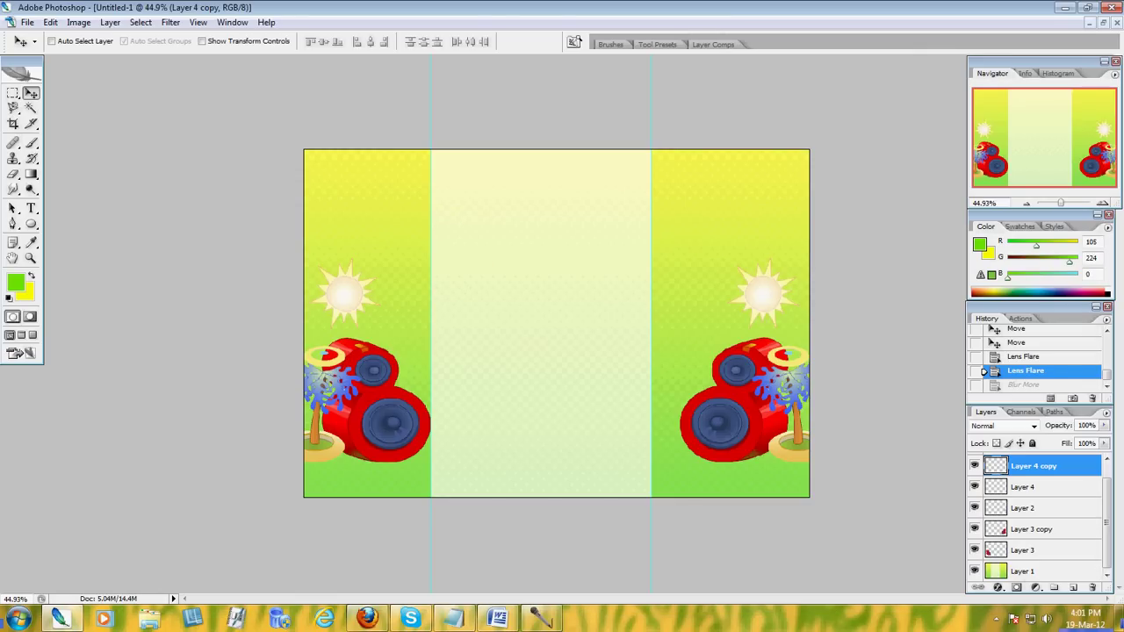
key("alt+shift+bracketleft")
Step: Preview the Craquelure, Grain, Mosaic Tiles and Patchwork textures in the Filter Gallery
left_click(199, 22)
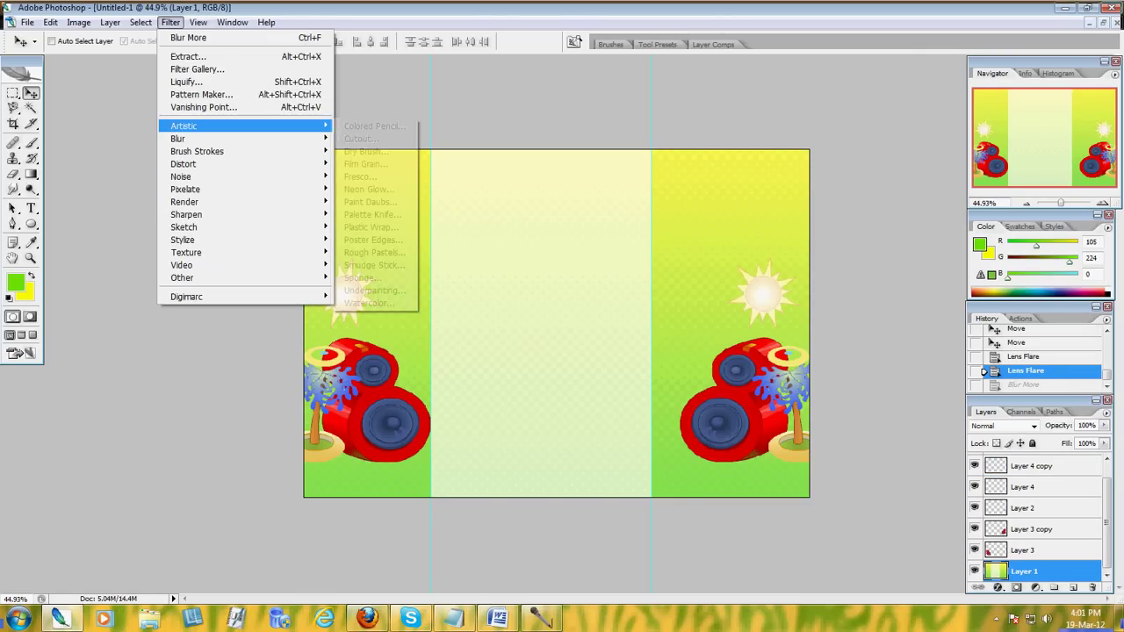
left_click(362, 126)
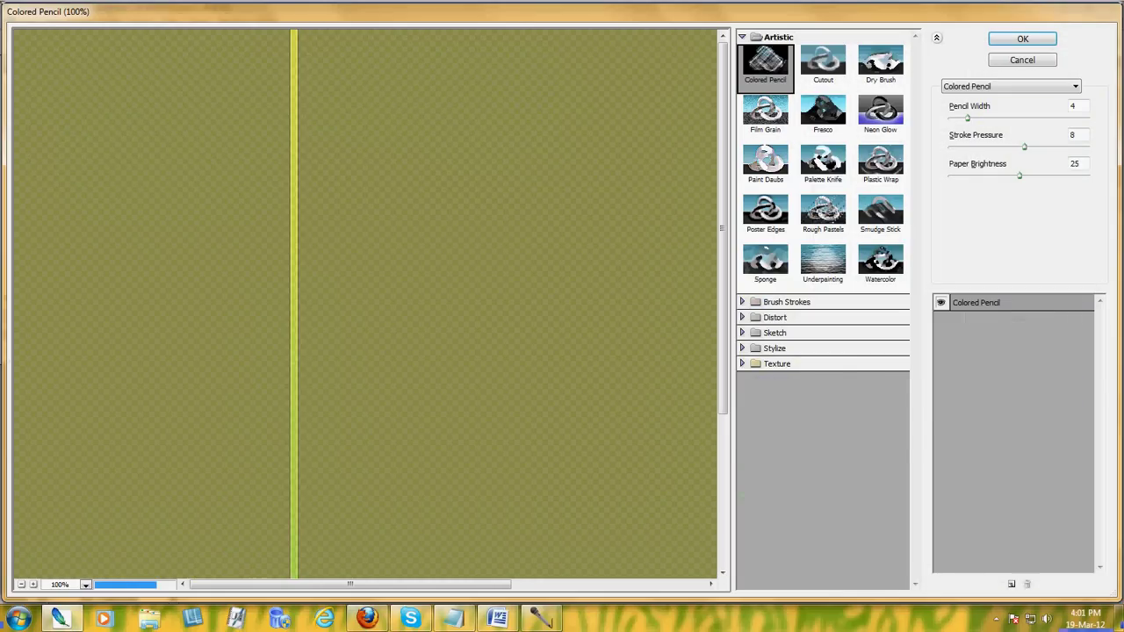
left_click(771, 360)
left_click(765, 391)
left_click(823, 386)
left_click(881, 386)
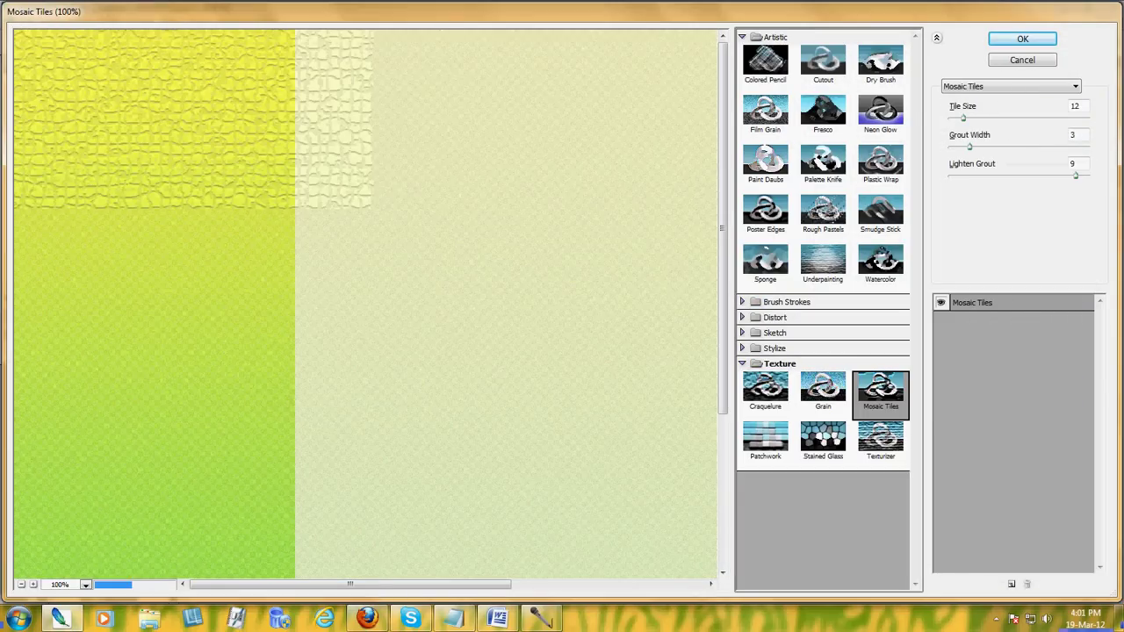
left_click(823, 386)
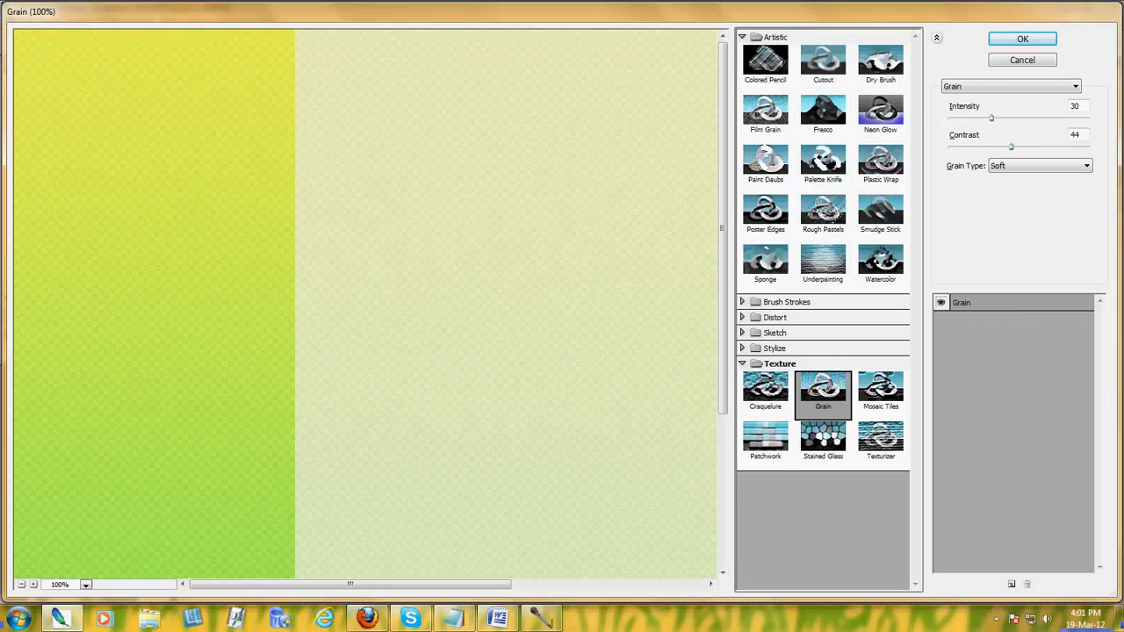
type("0")
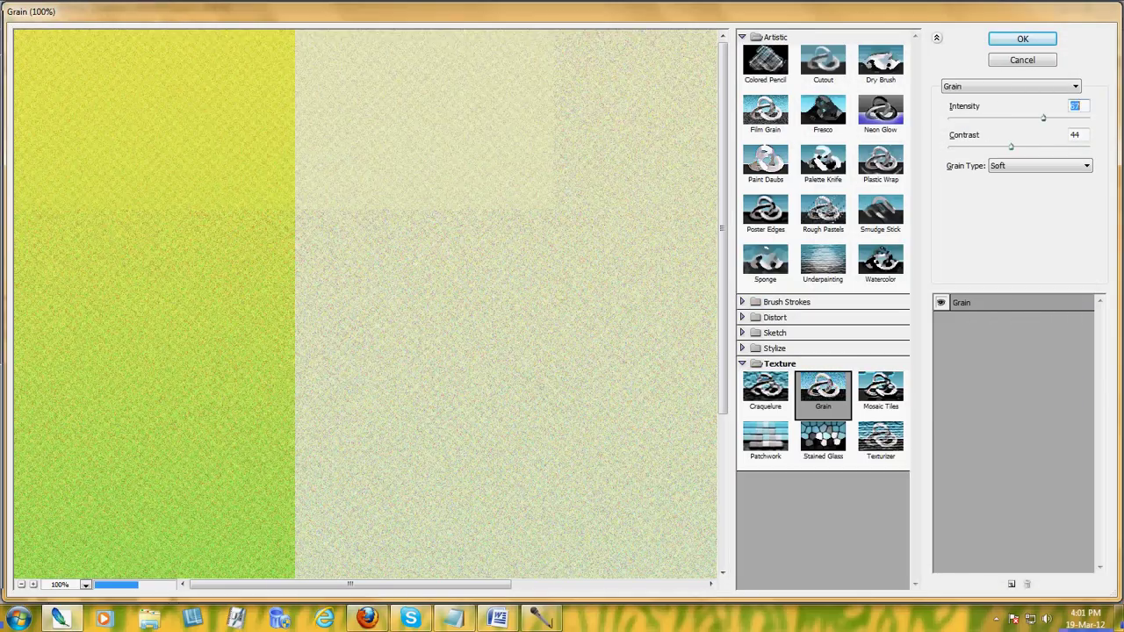
left_click(765, 439)
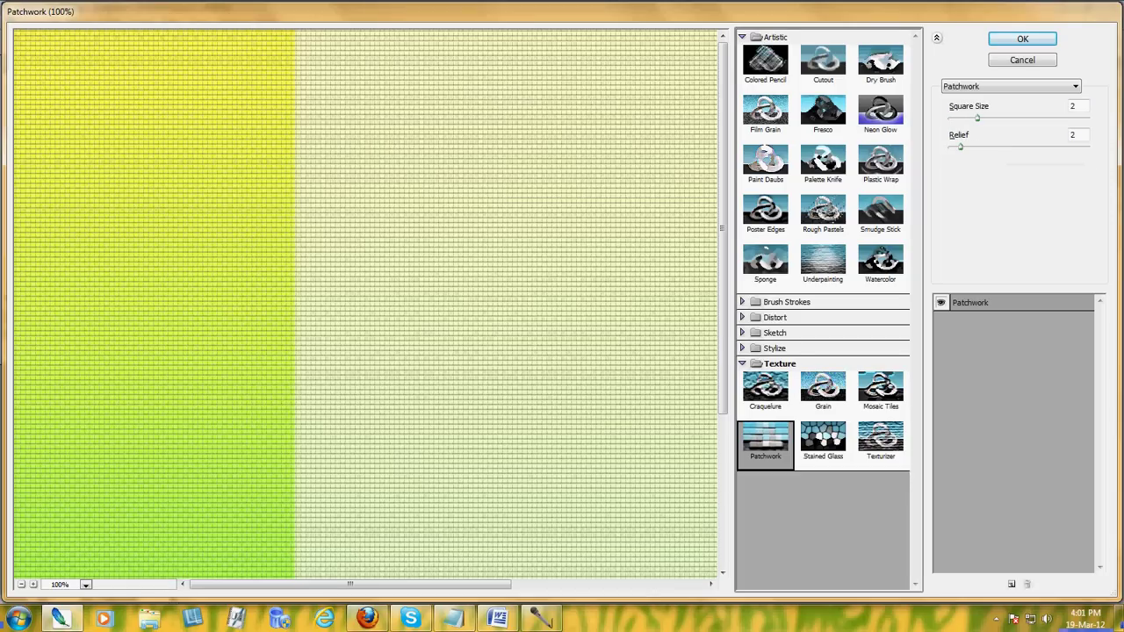
key("Up")
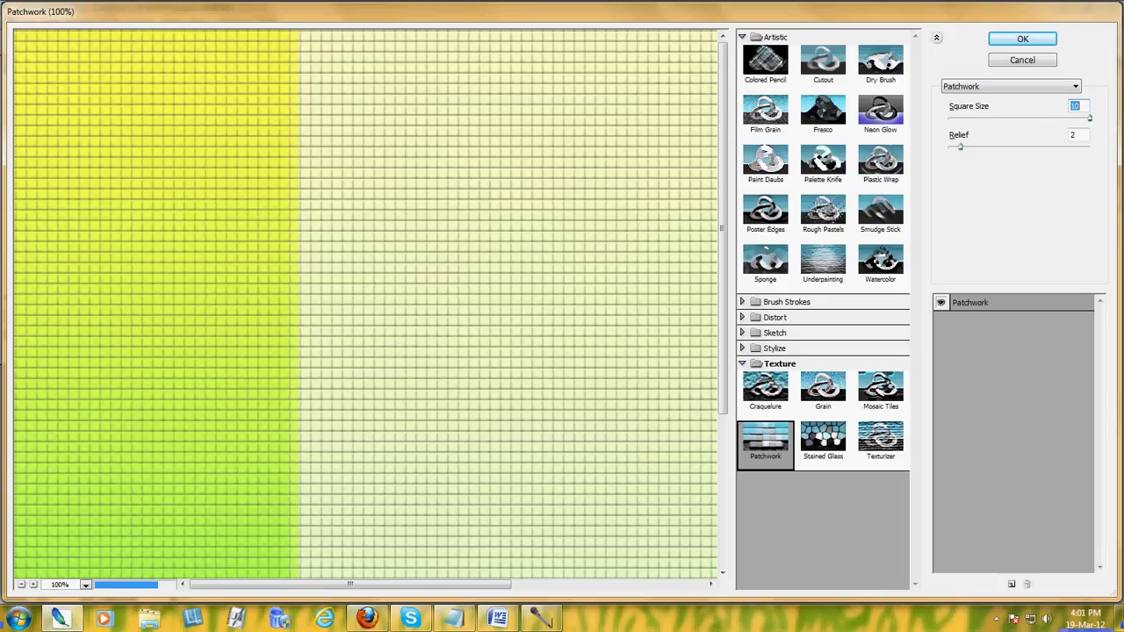
key("Up")
type("0")
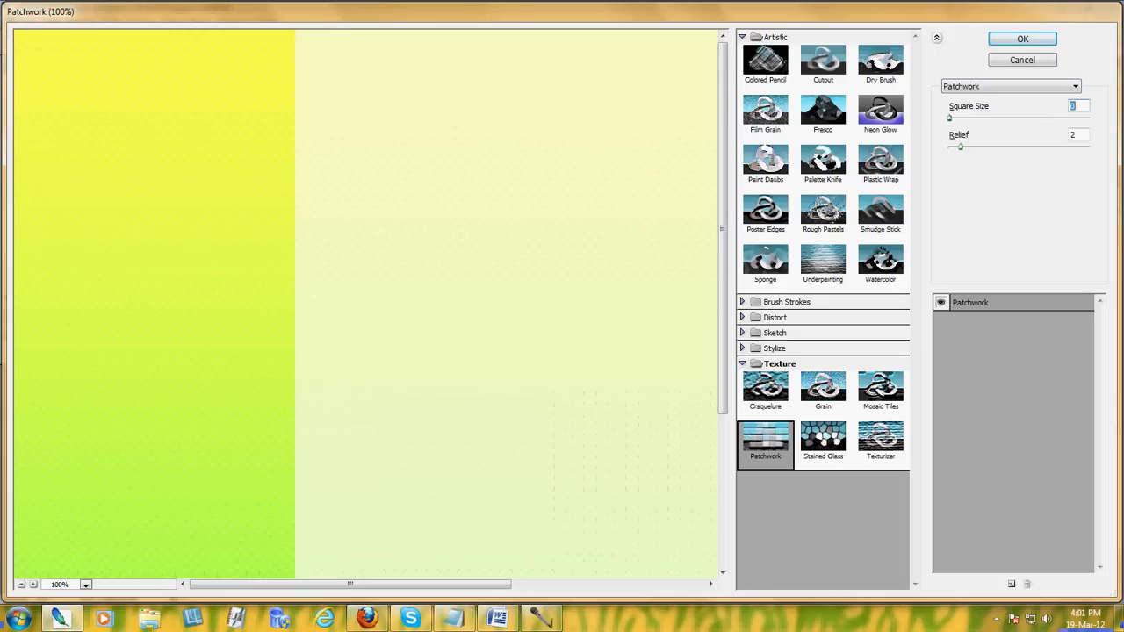
Step: Apply Stained Glass texture to the background with cell size 10 and light intensity 4
left_click(823, 439)
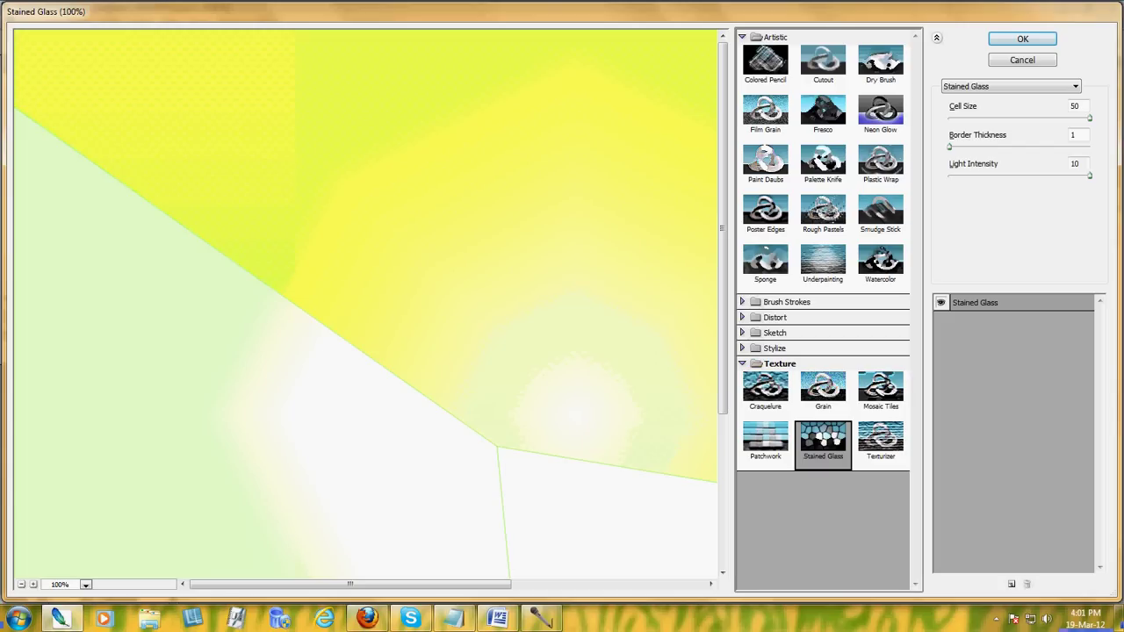
type("14")
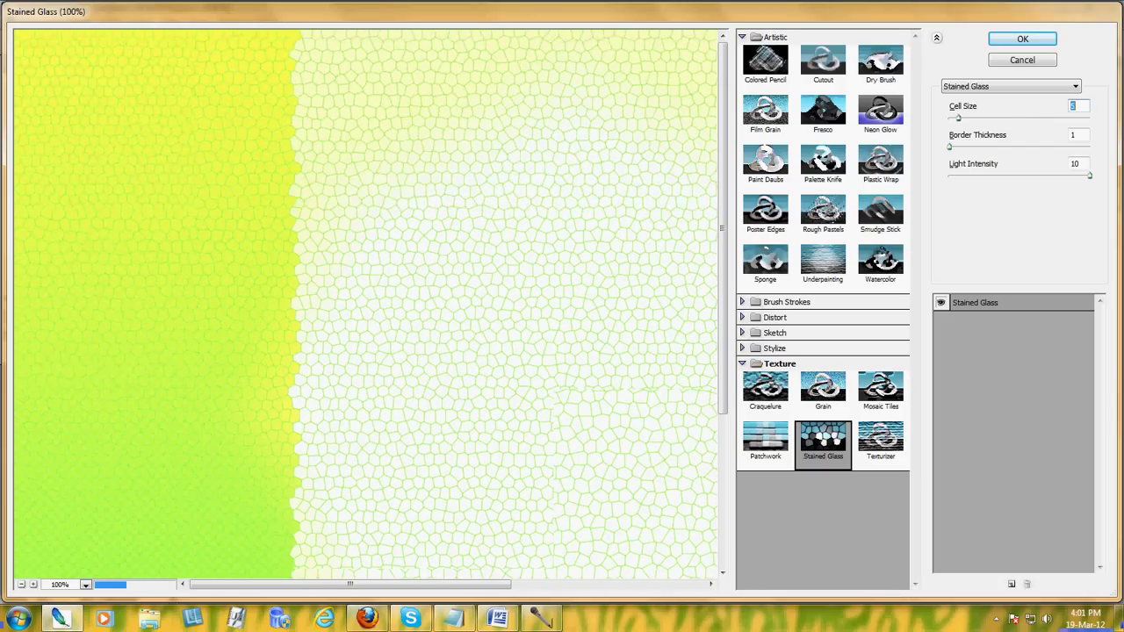
type("50")
type("2")
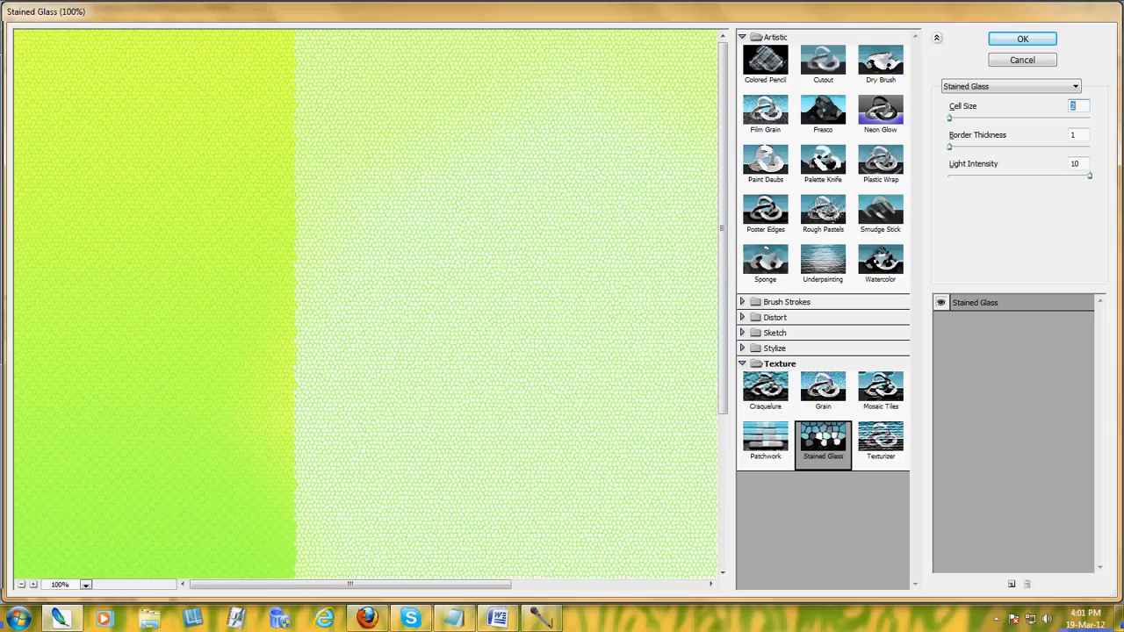
type("5")
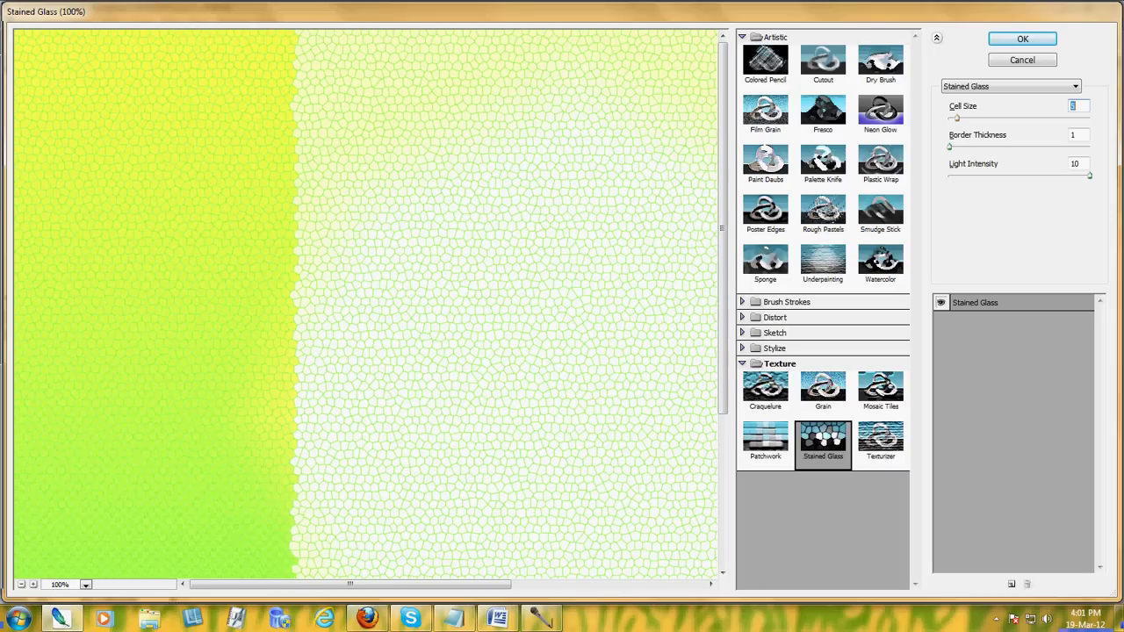
left_click(881, 440)
left_click(765, 439)
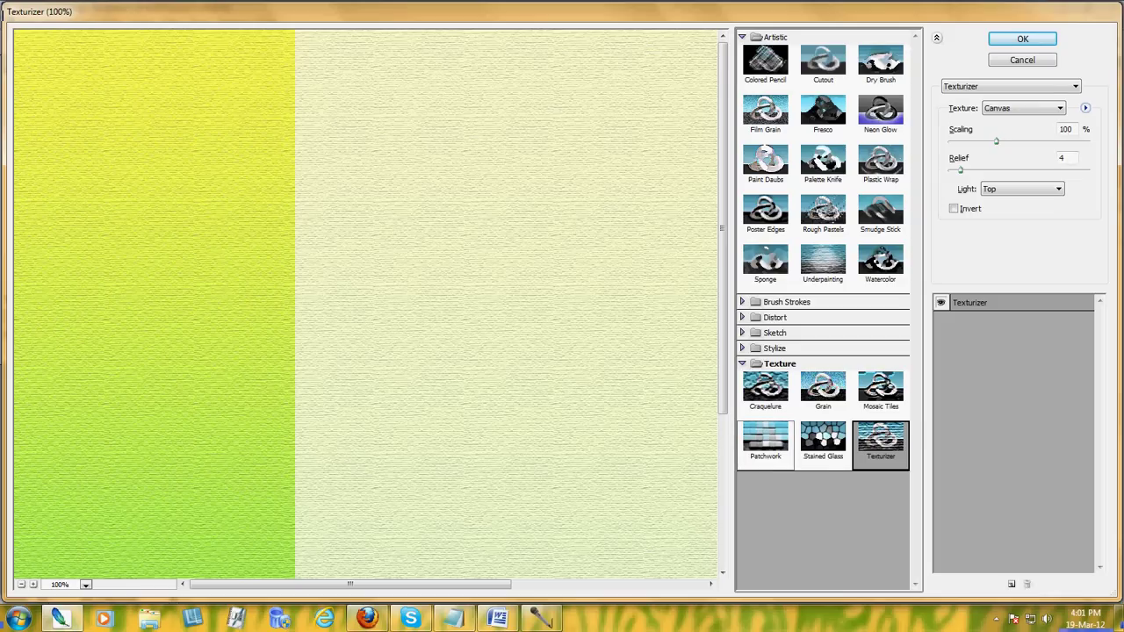
left_click(823, 439)
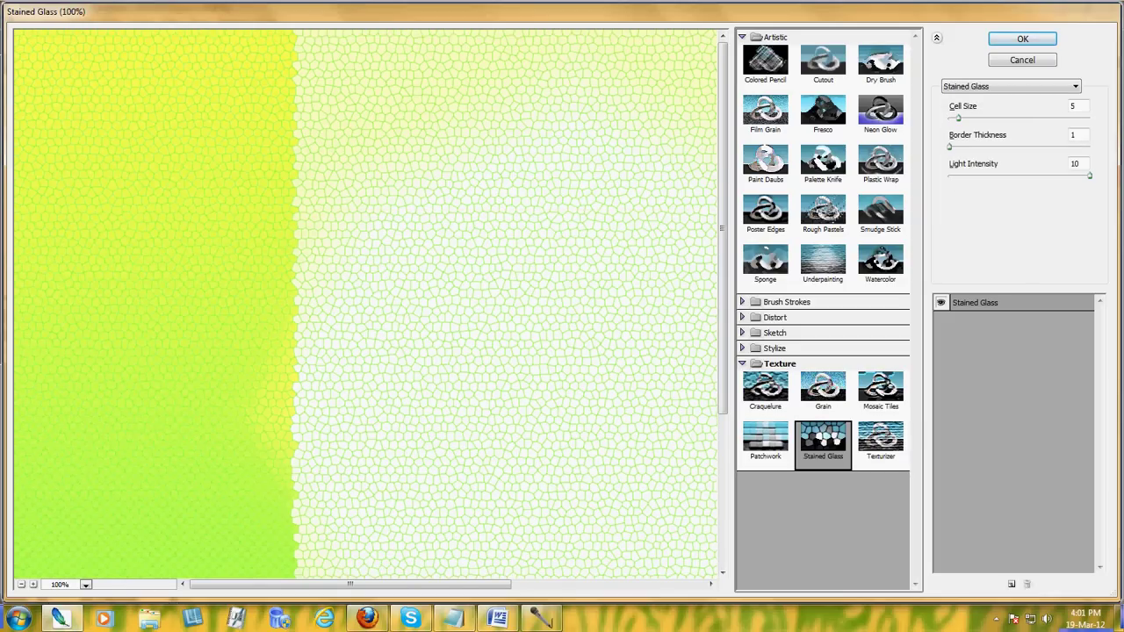
type("1")
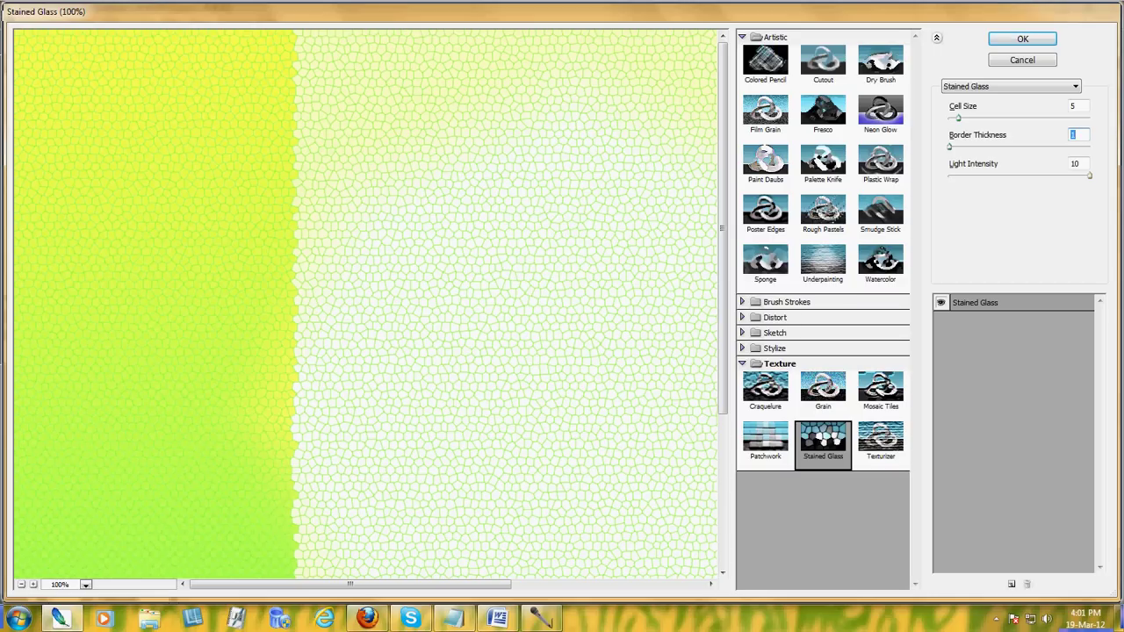
key("Tab")
key("Down")
key("Down")
key("Down")
key("Down")
key("Down")
key("Down")
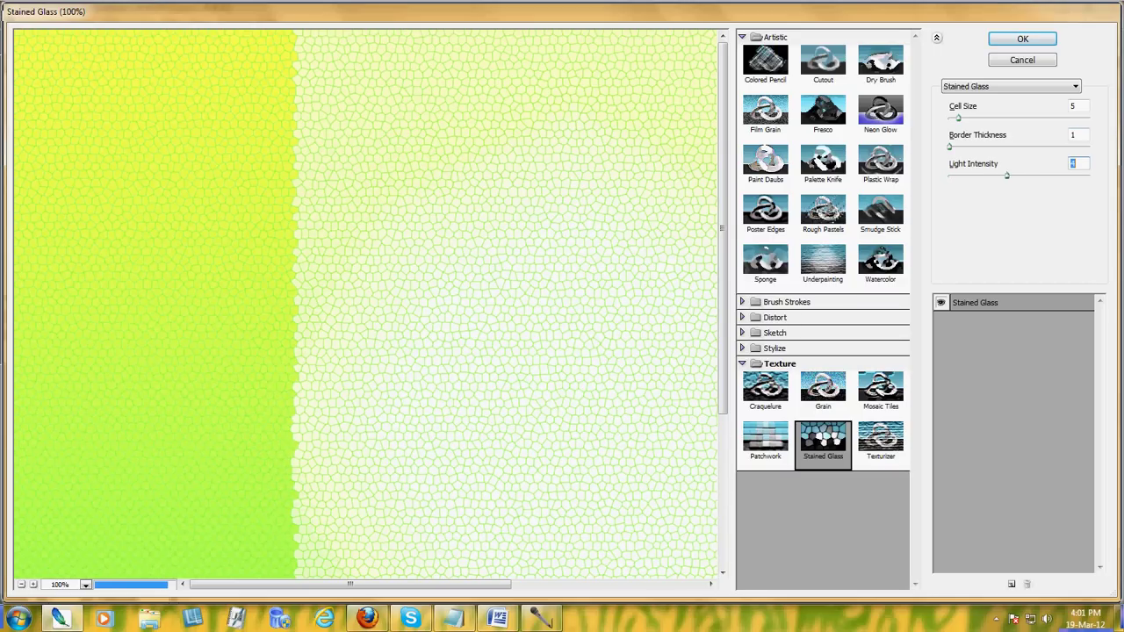
key("Tab")
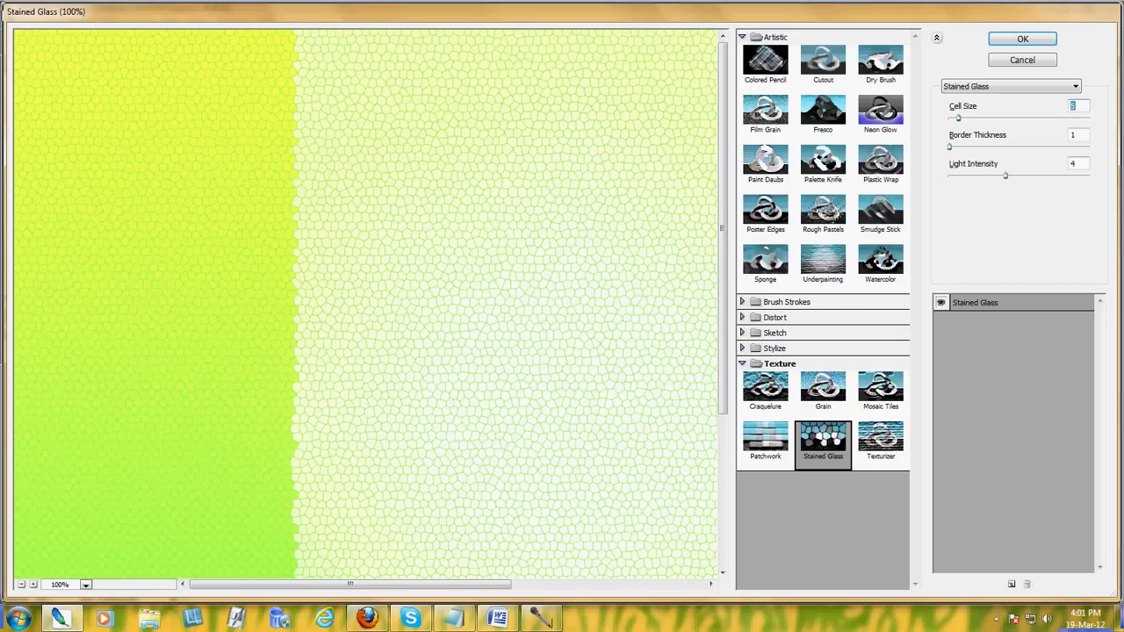
key("Up")
key("Up")
key("Up")
key("Up")
key("Up")
key("Return")
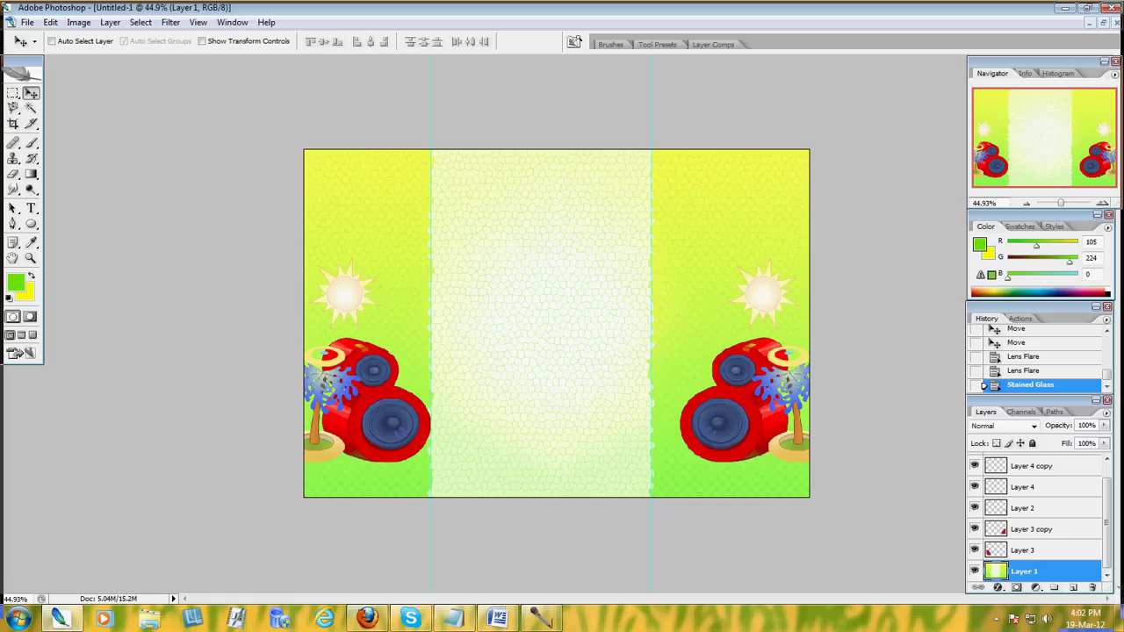
Step: In Save As, create and open a new 'blog' folder on the Desktop
left_click(27, 22)
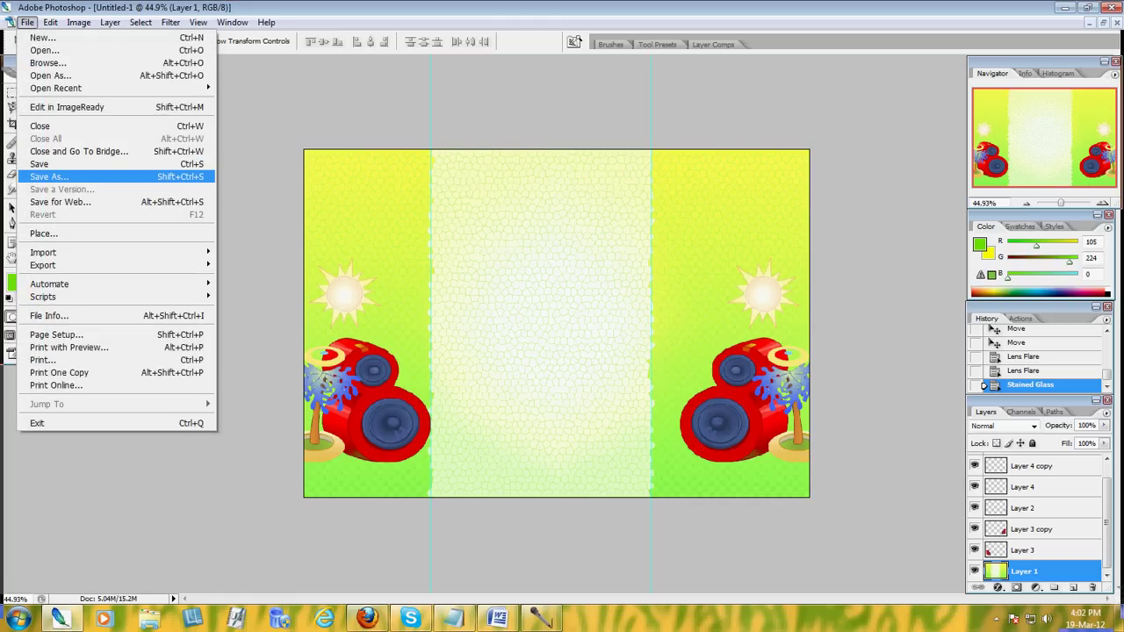
left_click(48, 177)
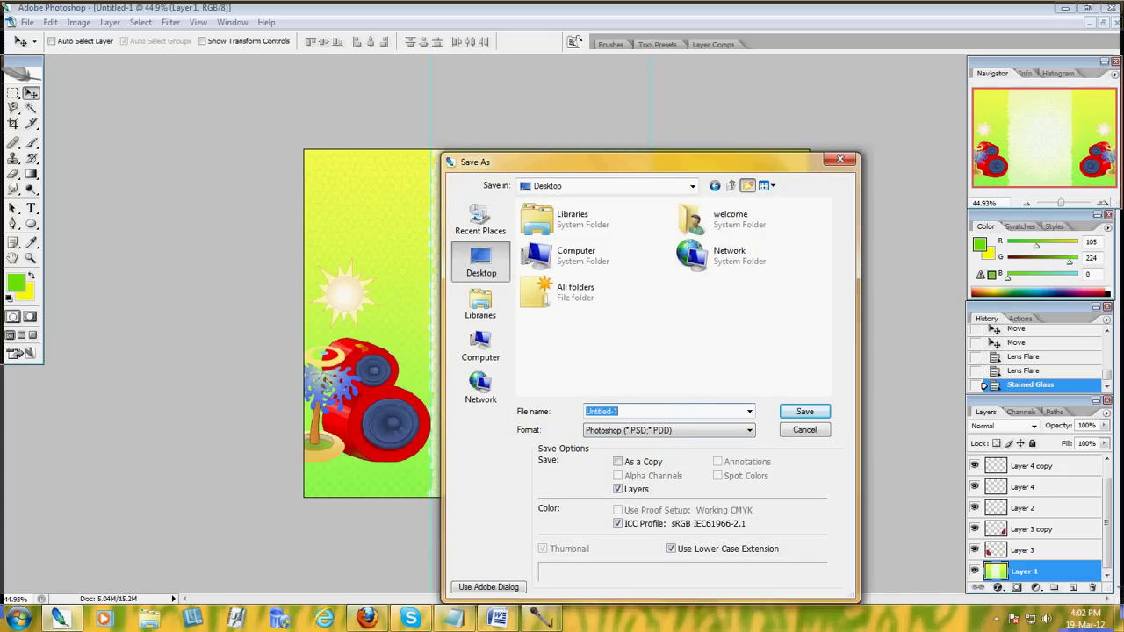
left_click(747, 185)
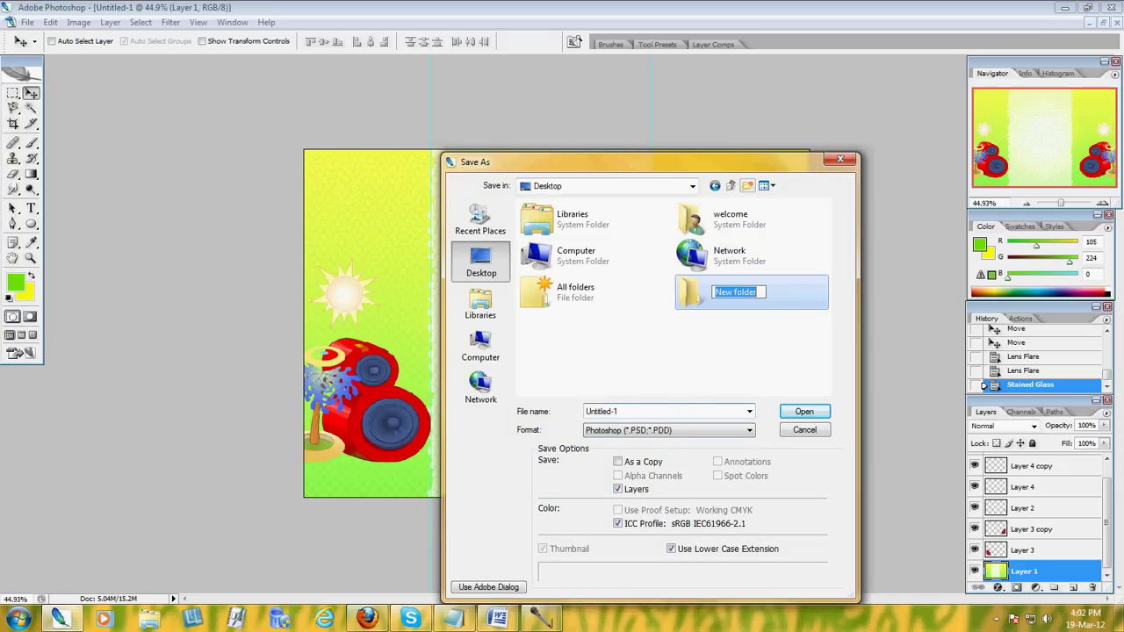
type("nlogg")
key("ctrl+a")
type("blog")
key("Return")
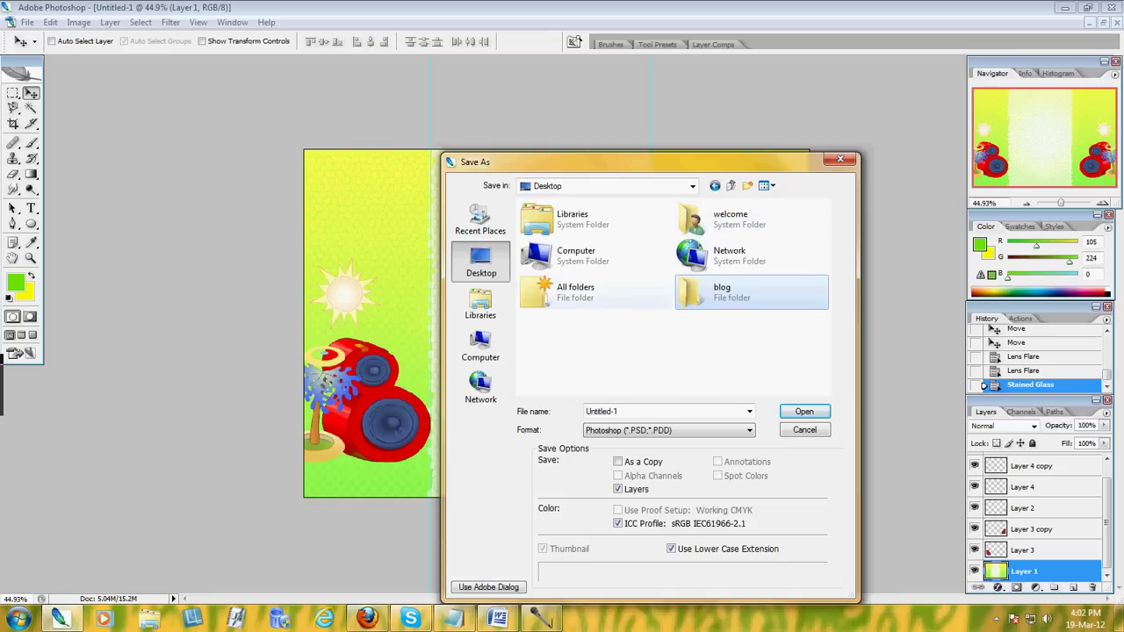
key("Return")
Step: Save the file as 'Blog template' PSD, accepting maximize compatibility
key("Tab")
key("shift+Tab")
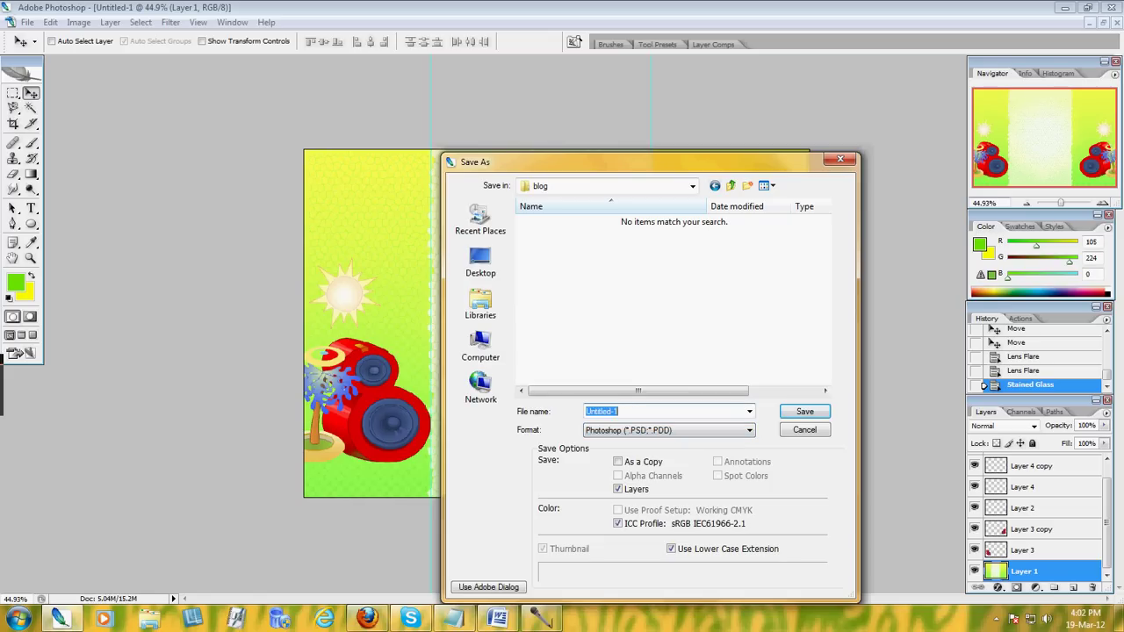
type("Blog template")
key("Return")
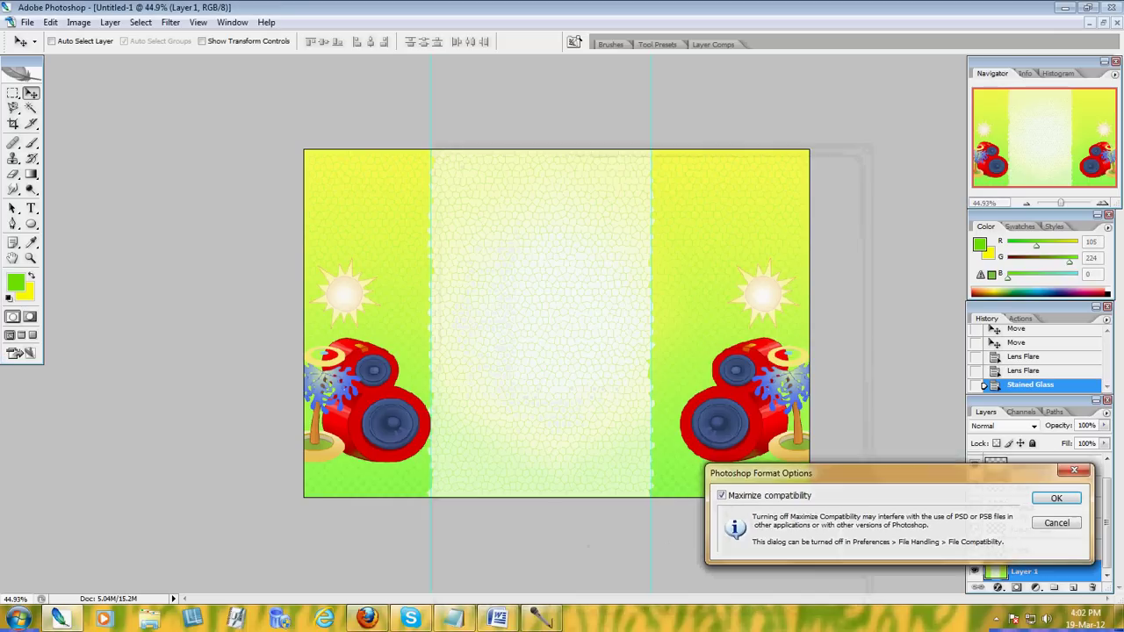
key("Return")
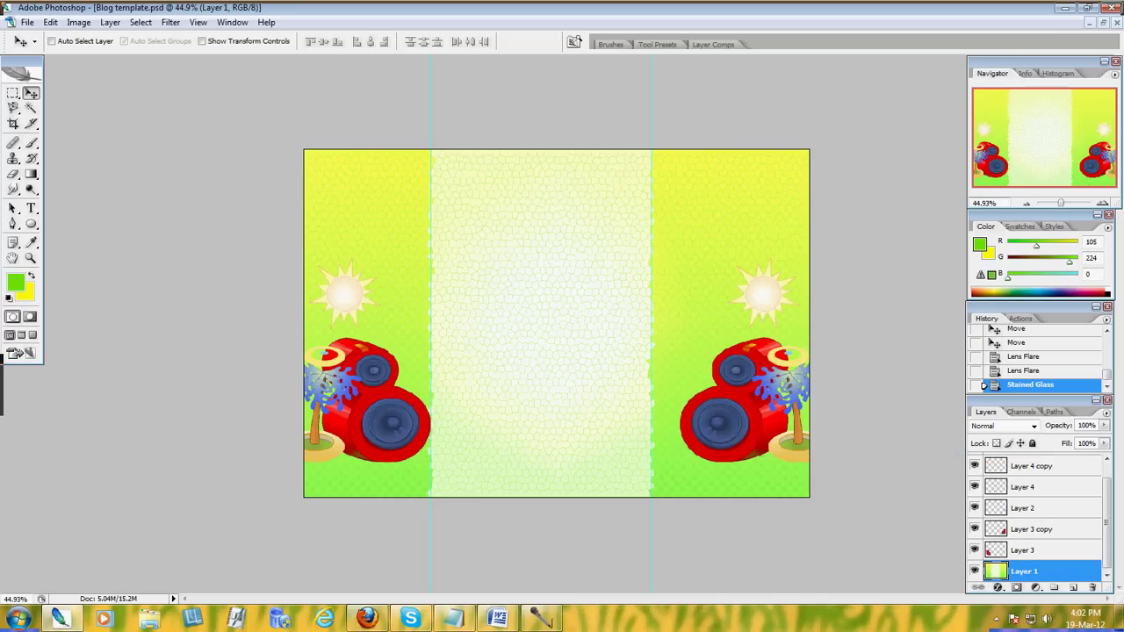
Step: Save another copy with the format set to JPEG
key("ctrl+shift+s")
key("Tab")
key("alt+Down")
key("Down")
key("Down")
key("Down")
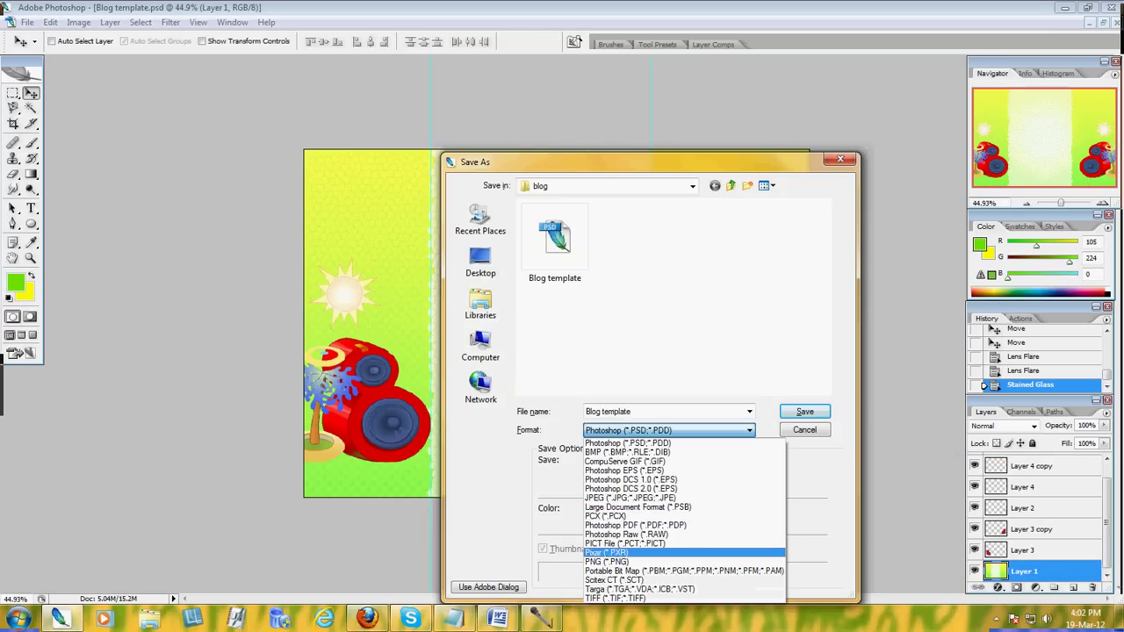
key("Return")
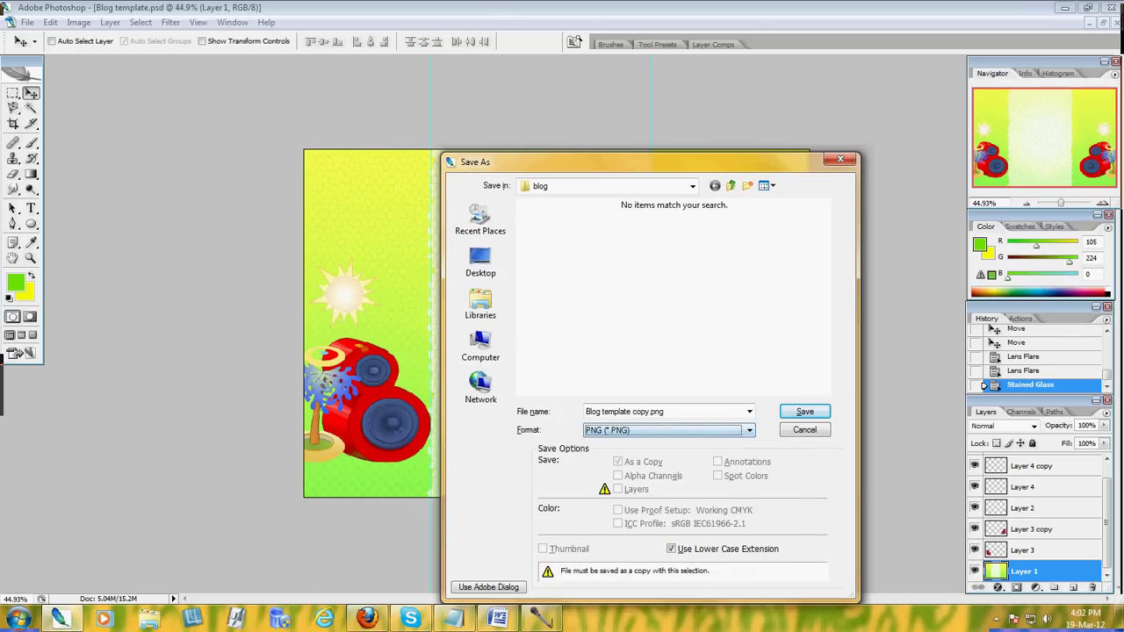
key("alt+Down")
key("Up")
key("Up")
key("Up")
key("Down")
key("Return")
key("Return")
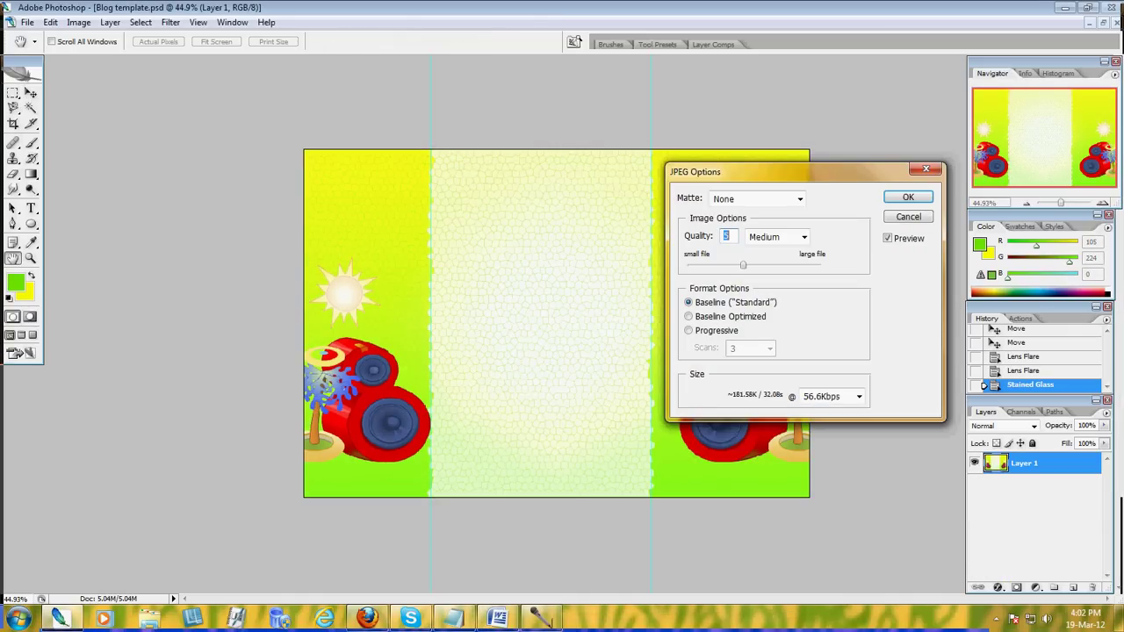
Step: Set the JPEG quality to 7 and confirm the save
type("12")
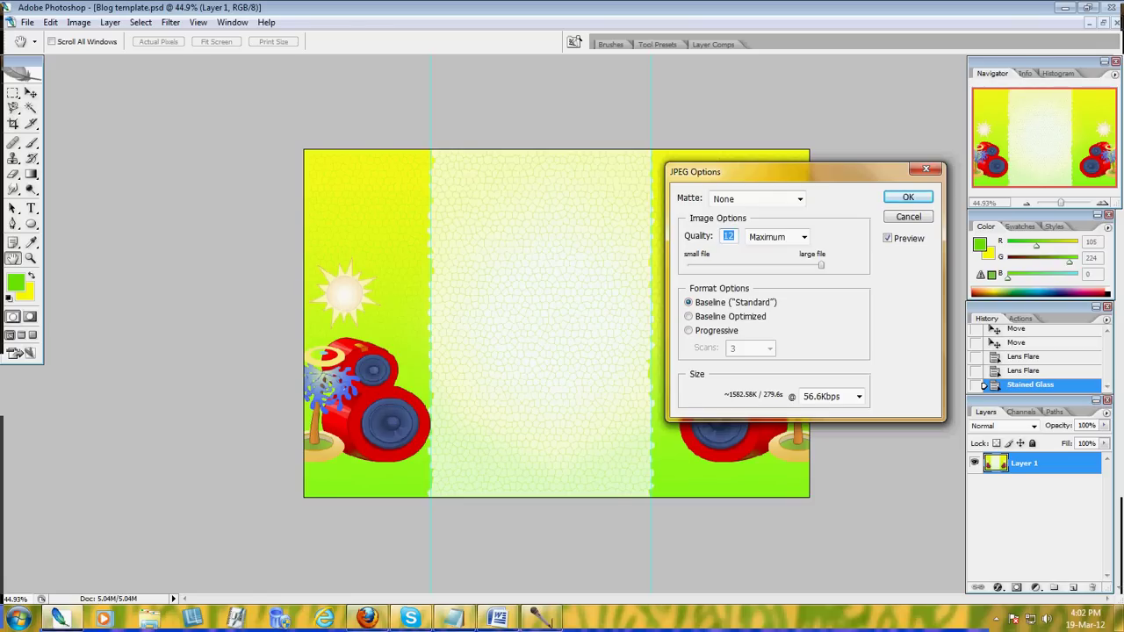
type("8")
type("6")
key("Up")
key("Up")
key("Down")
key("Return")
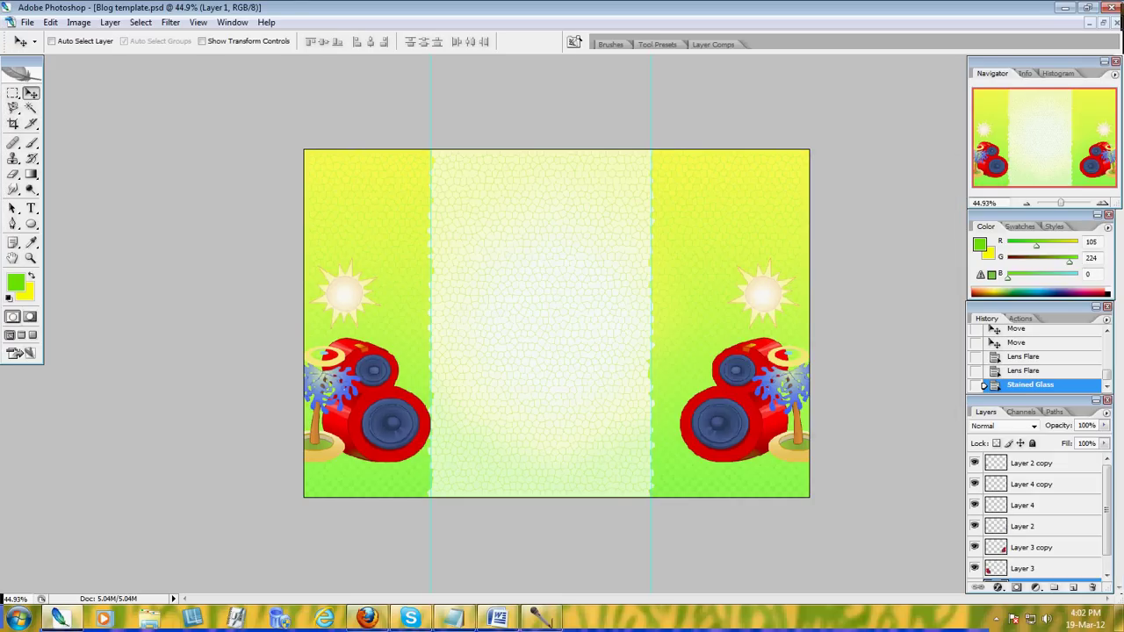